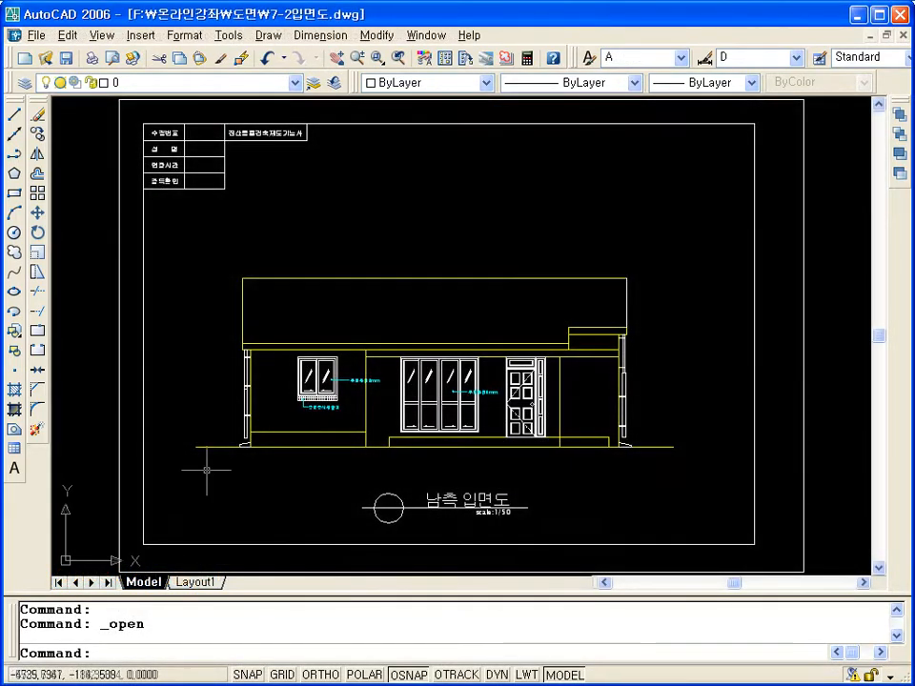
Step: Draw a slanted line from the left wall's base corner at ground level to a point about 800 units left and 640 units up
type("z")
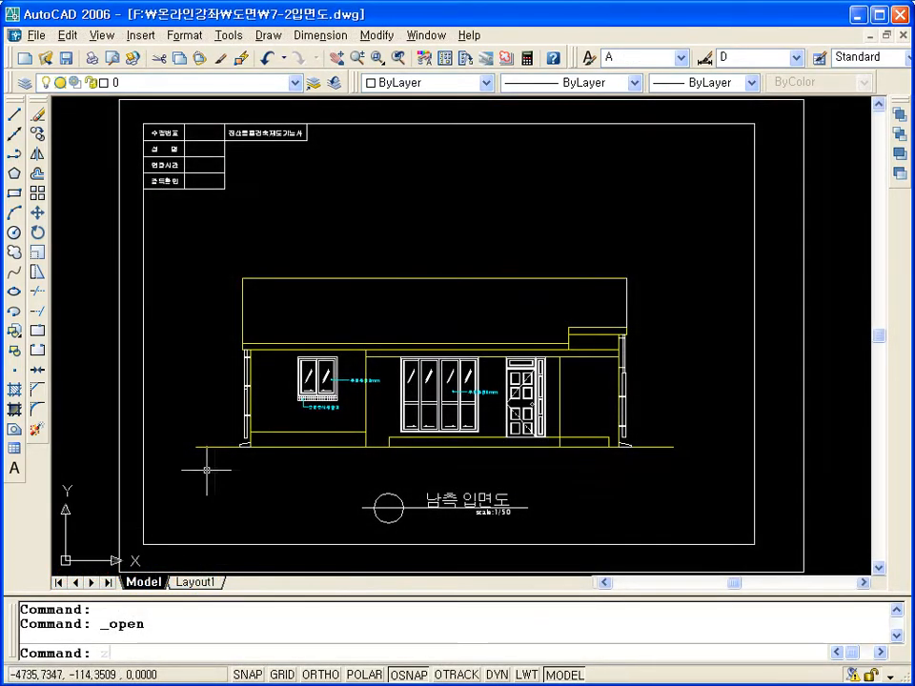
key("Return")
type("w")
key("Return")
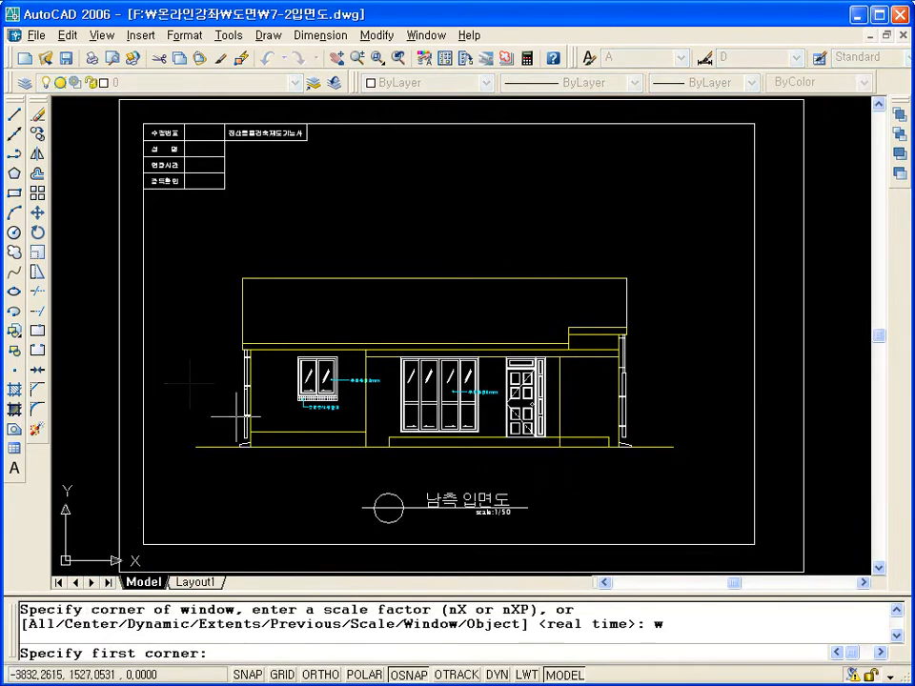
left_click(190, 379)
left_click(272, 474)
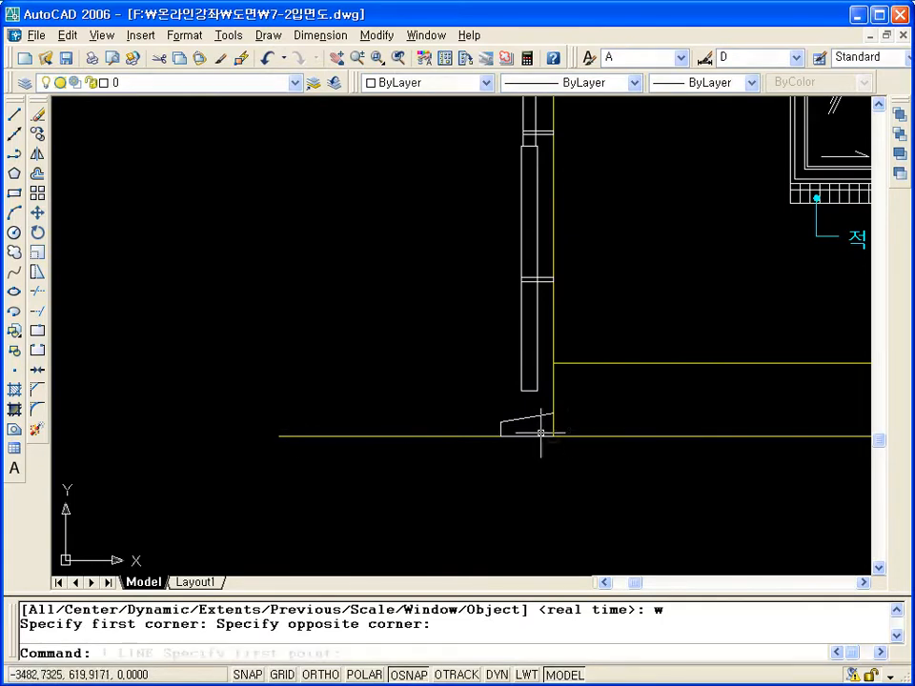
type("l")
key("Return")
left_click(553, 437)
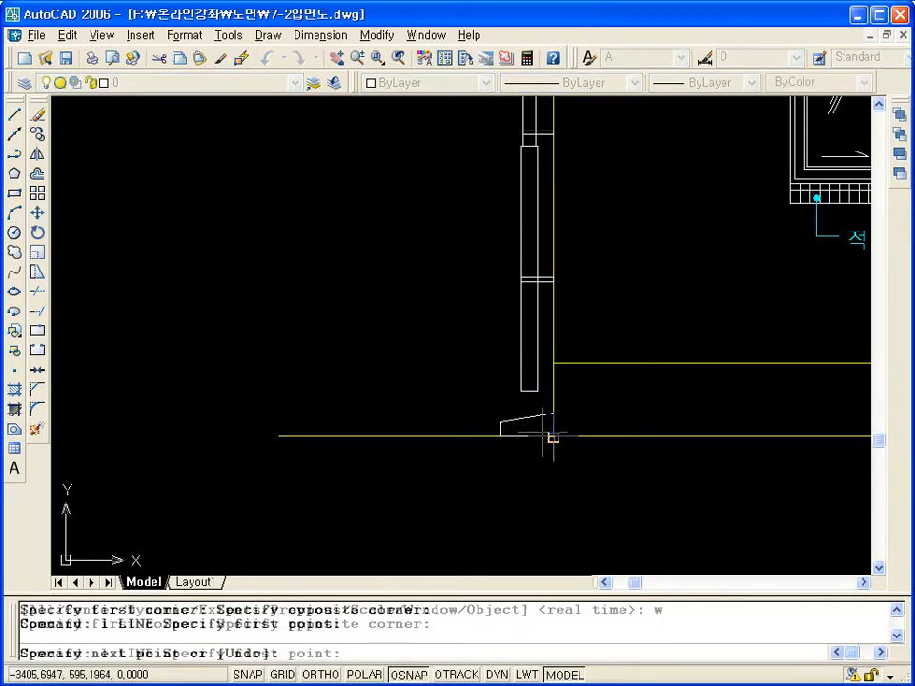
left_click(423, 332)
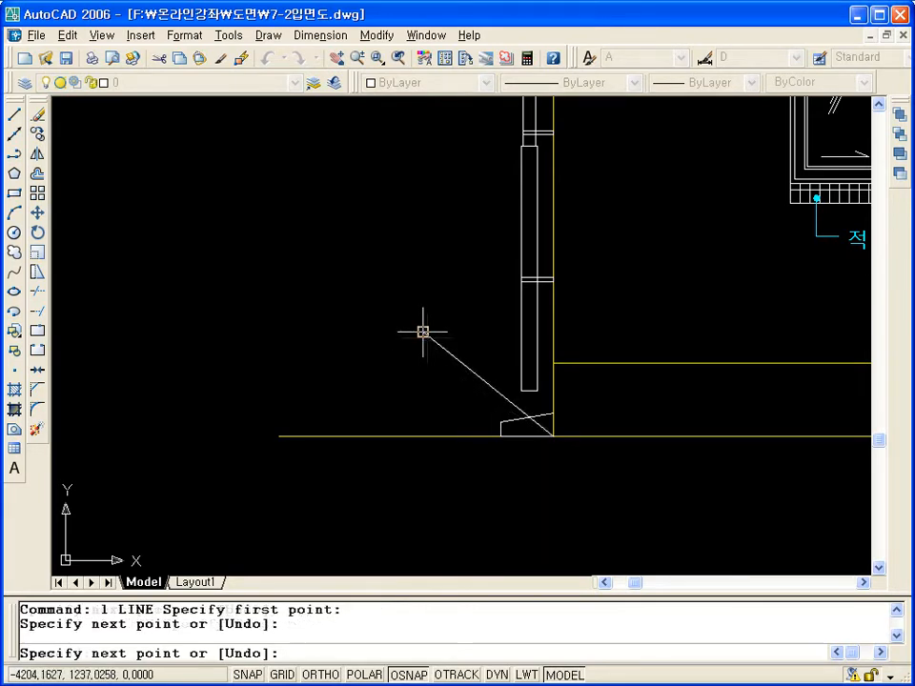
key("Return")
Step: Make rotated copies of the slanted line about its wall-base endpoint at 10, 20 and 30 degrees
left_click(425, 335)
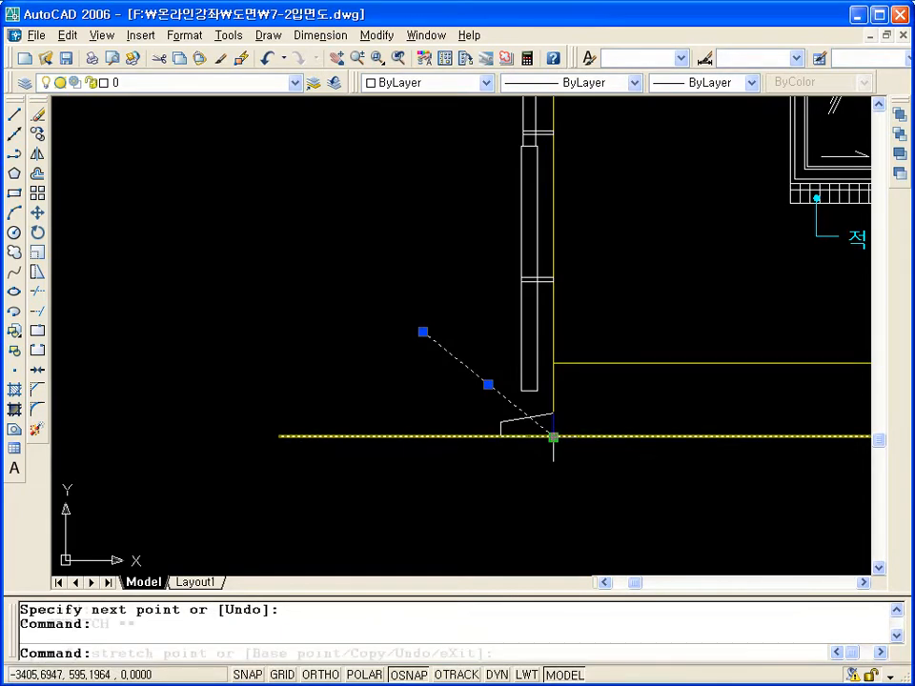
left_click(552, 438)
key("space")
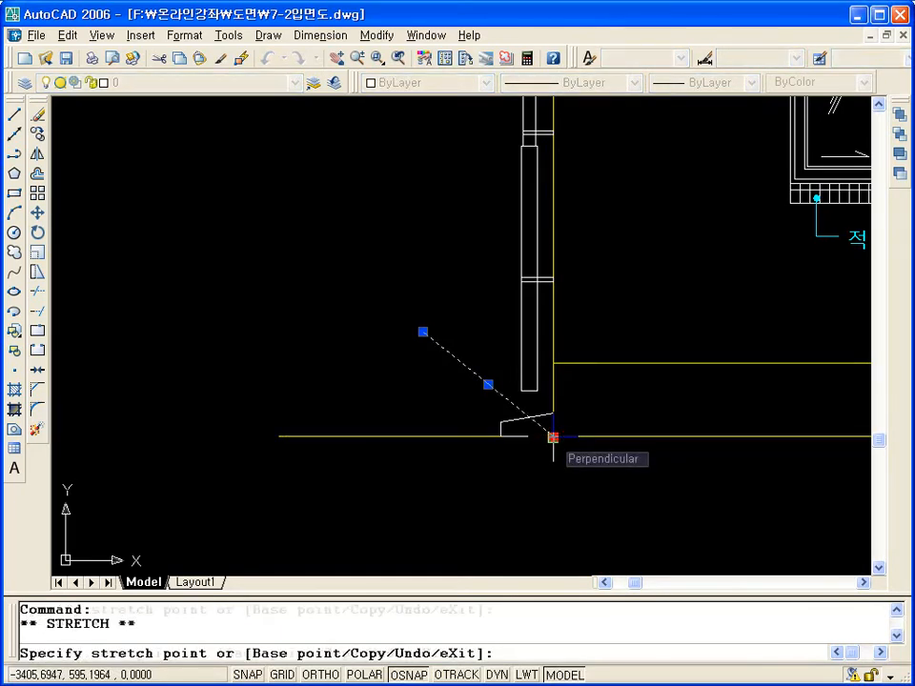
key("space")
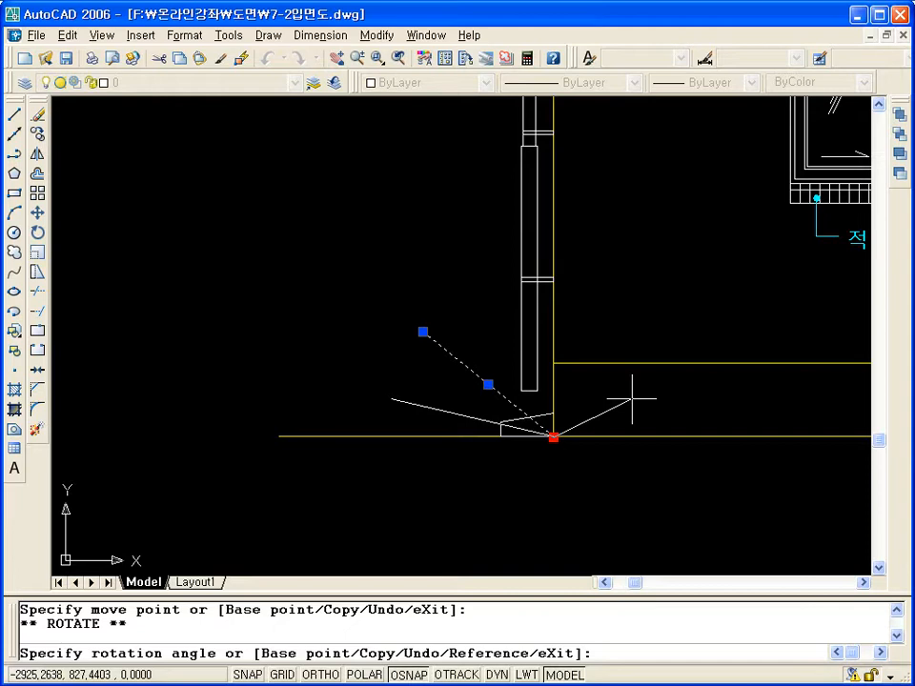
type("c")
key("Return")
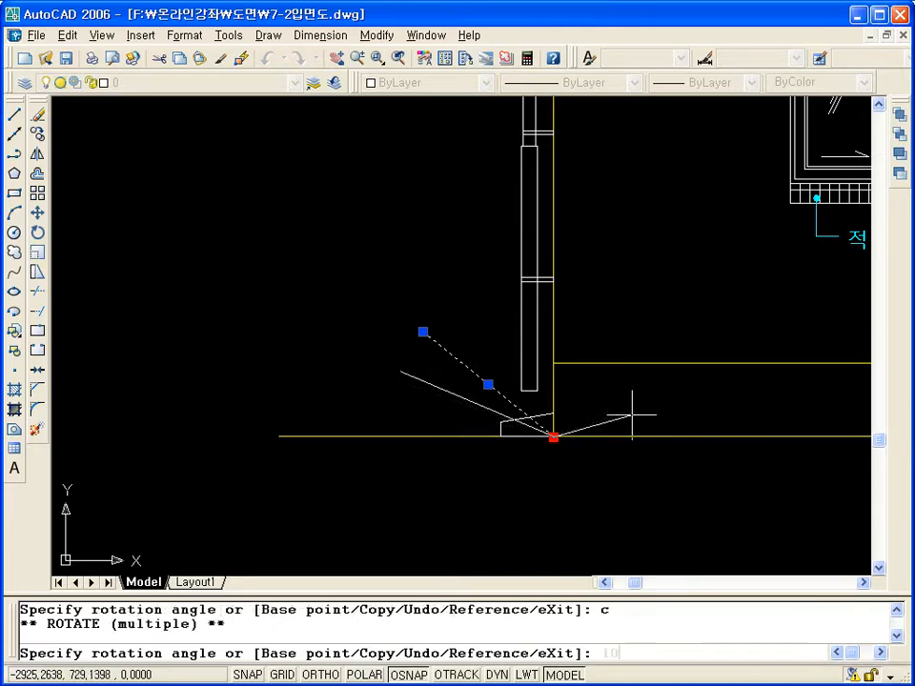
key("Return")
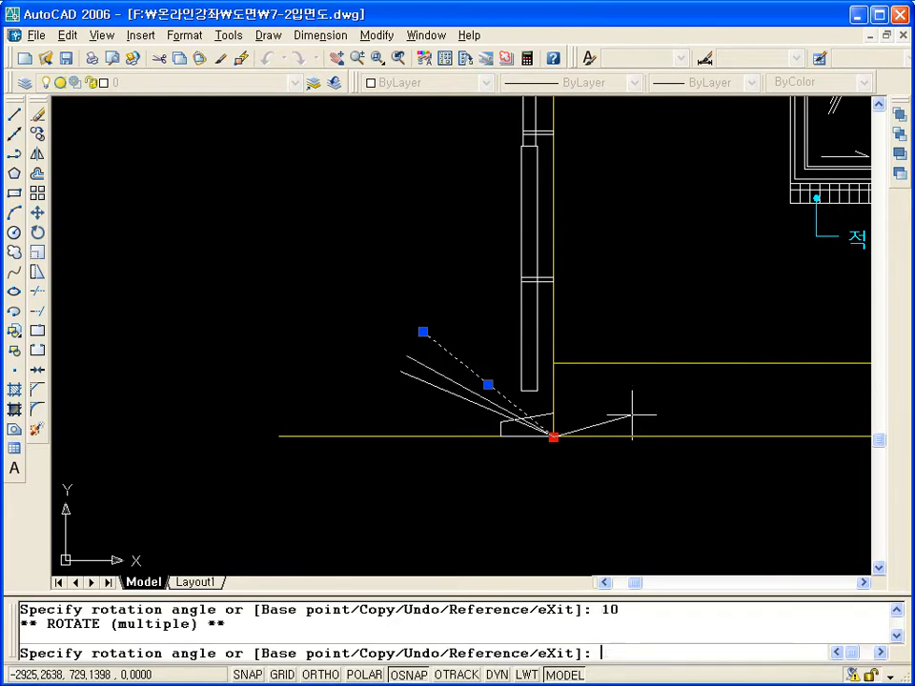
type("20")
key("Return")
type("30")
key("Return")
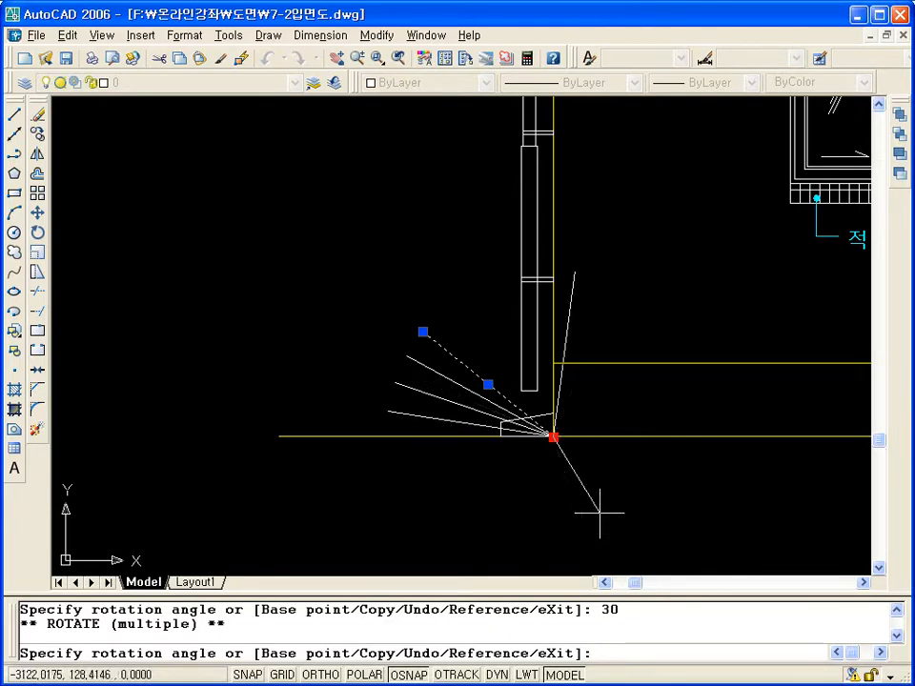
Step: Add rotated copies of the slanted line about the same base point at -10, -20 and -30 degrees
type("-10")
key("Return")
type("-20")
key("Return")
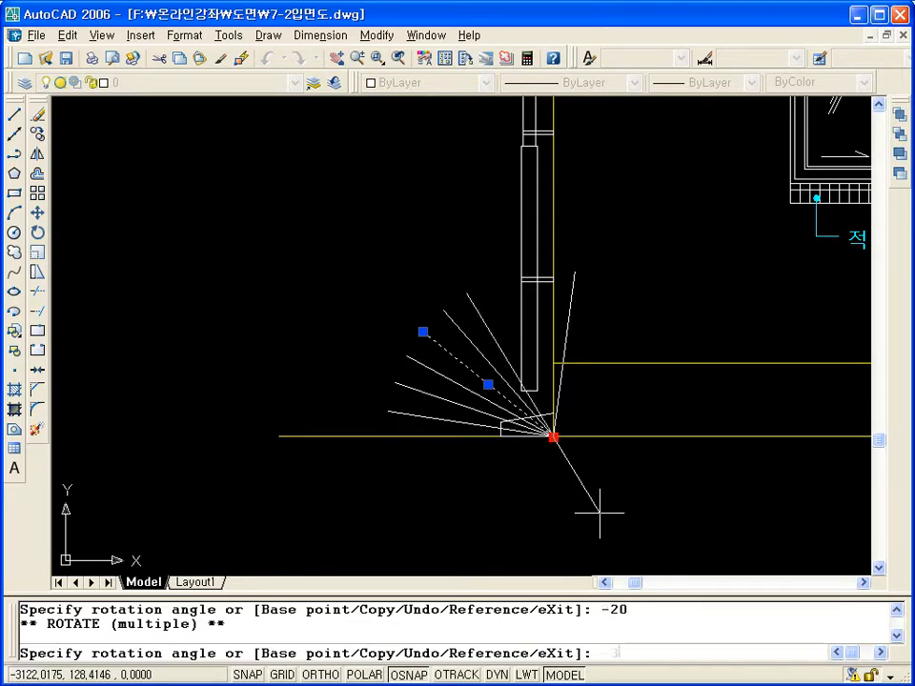
type("-30")
key("Return")
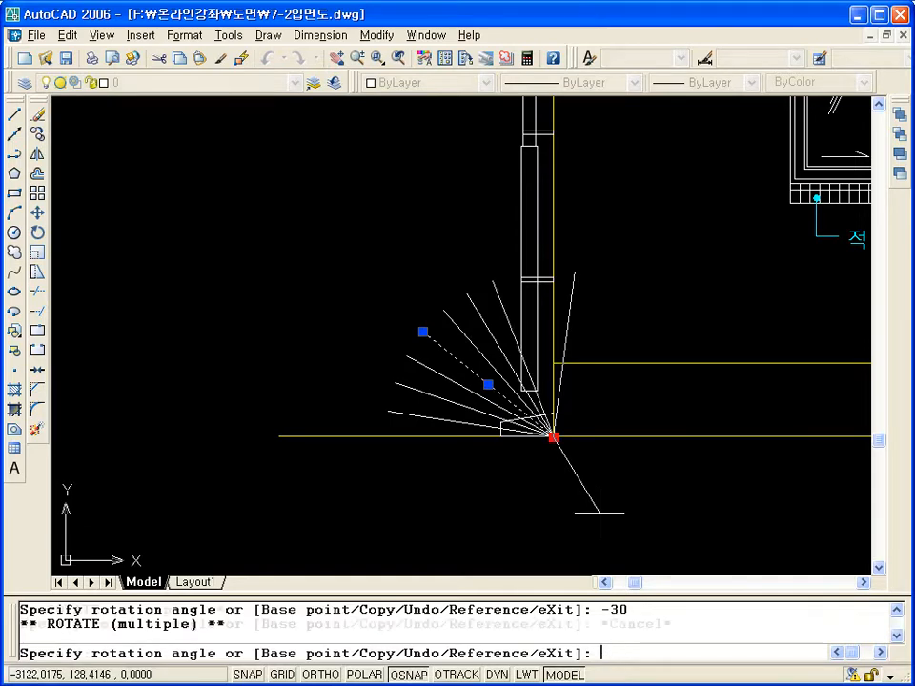
key("Escape")
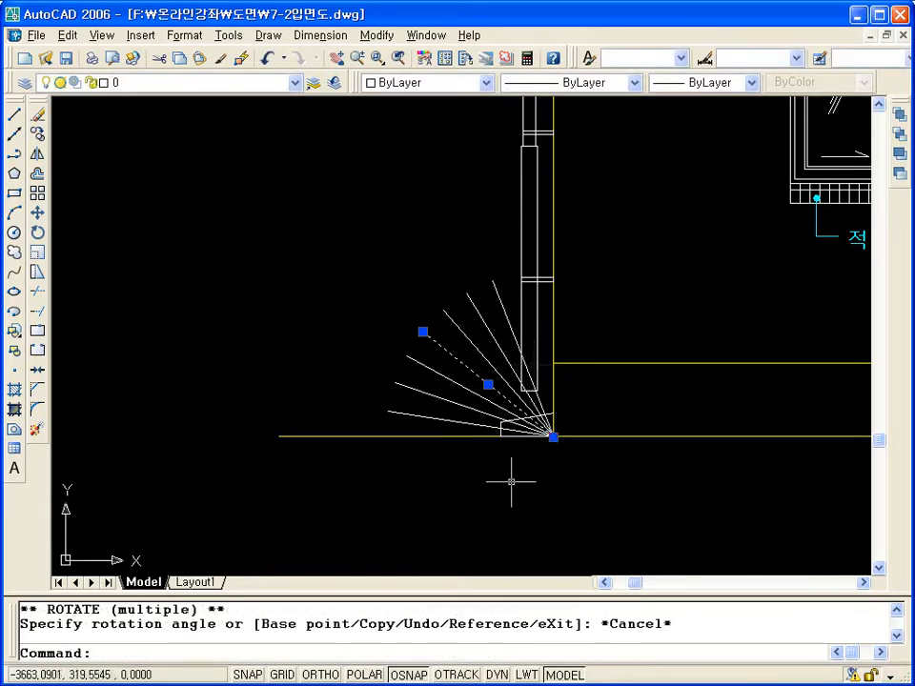
key("Escape")
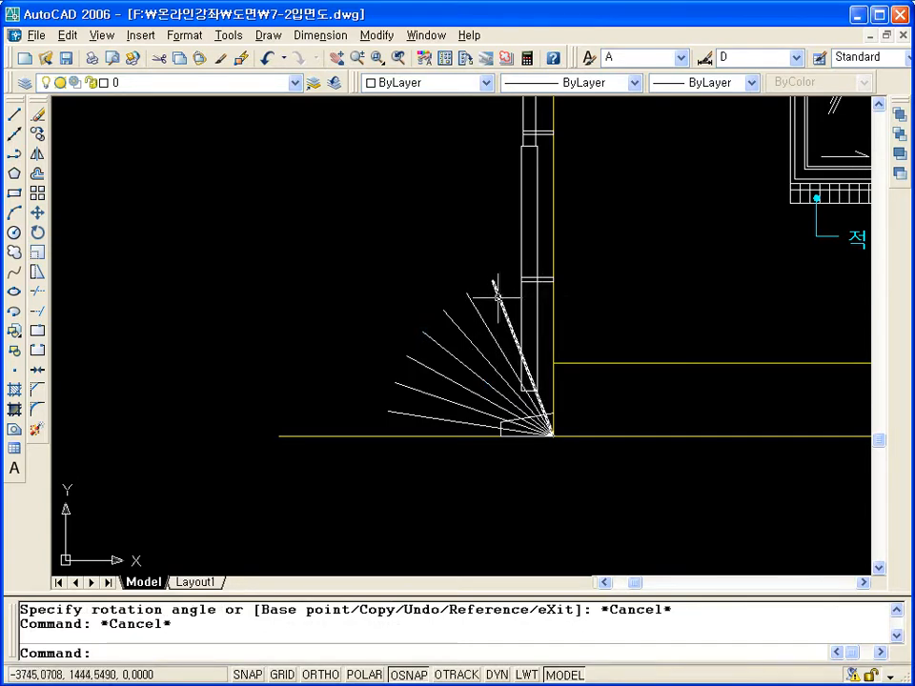
Step: Start a zigzag polyline at the steepest line's tip, through a nearest point on the second line, to the third line's tip
type("pl")
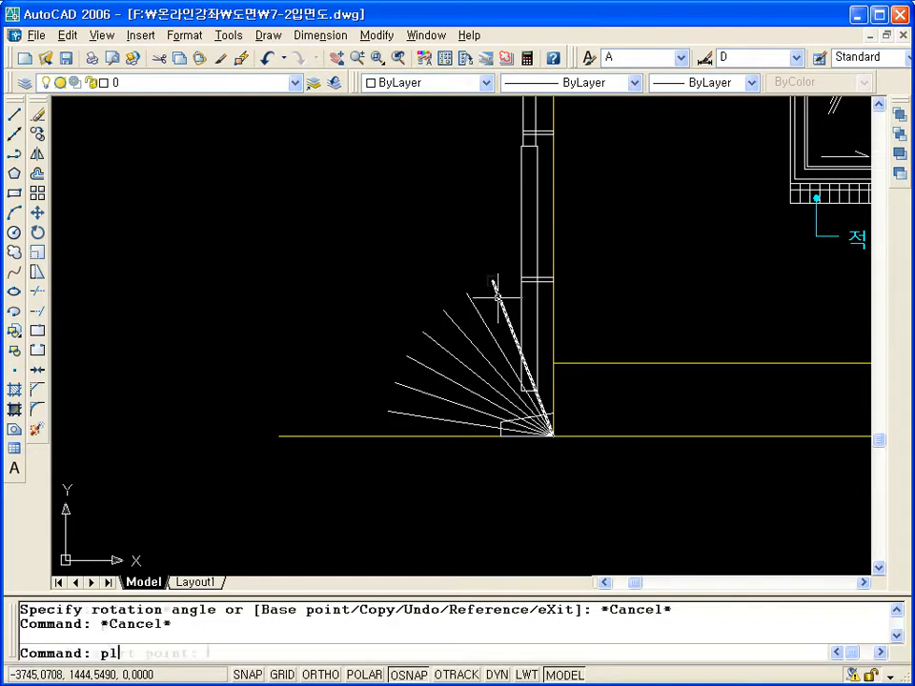
key("Return")
left_click(492, 282)
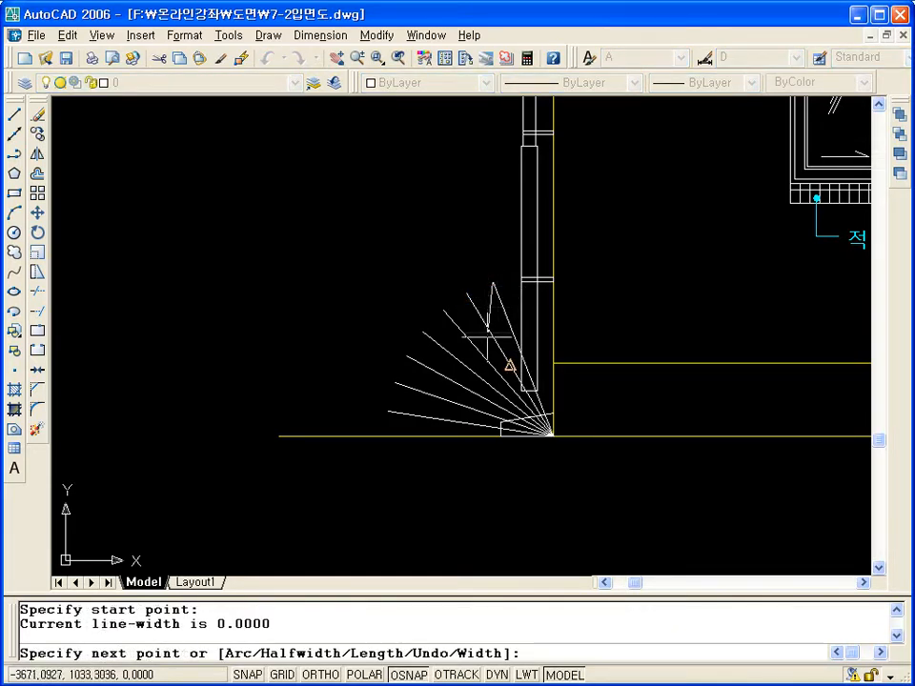
type("ne")
type("a")
key("Return")
left_click(490, 330)
left_click(452, 315)
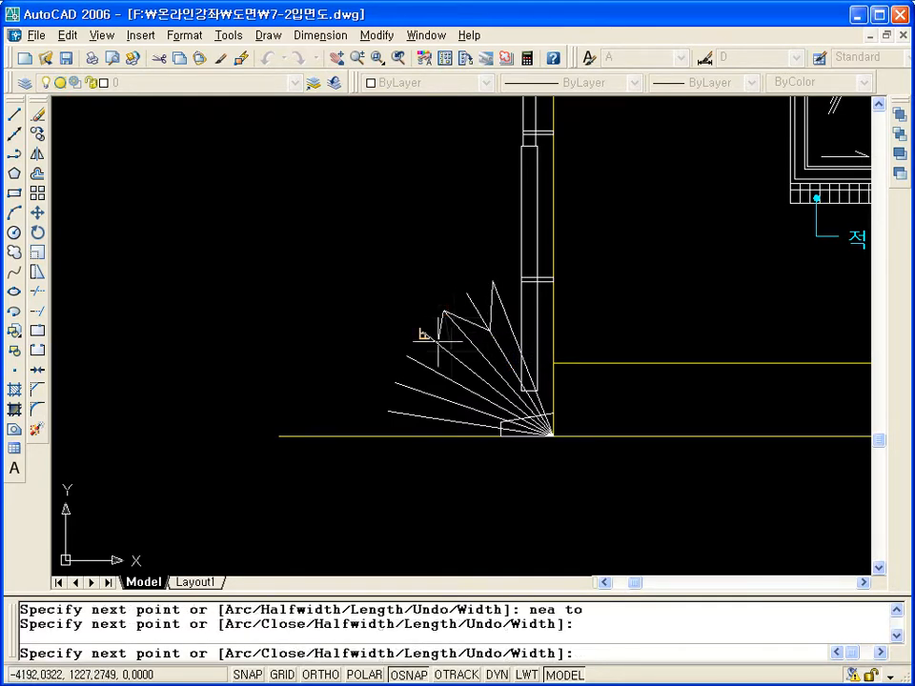
Step: Continue the zigzag across the remaining lines, alternating nearest points and line tips, and finish at the lowest line's tip
type("nea")
key("Return")
left_click(422, 333)
left_click(407, 356)
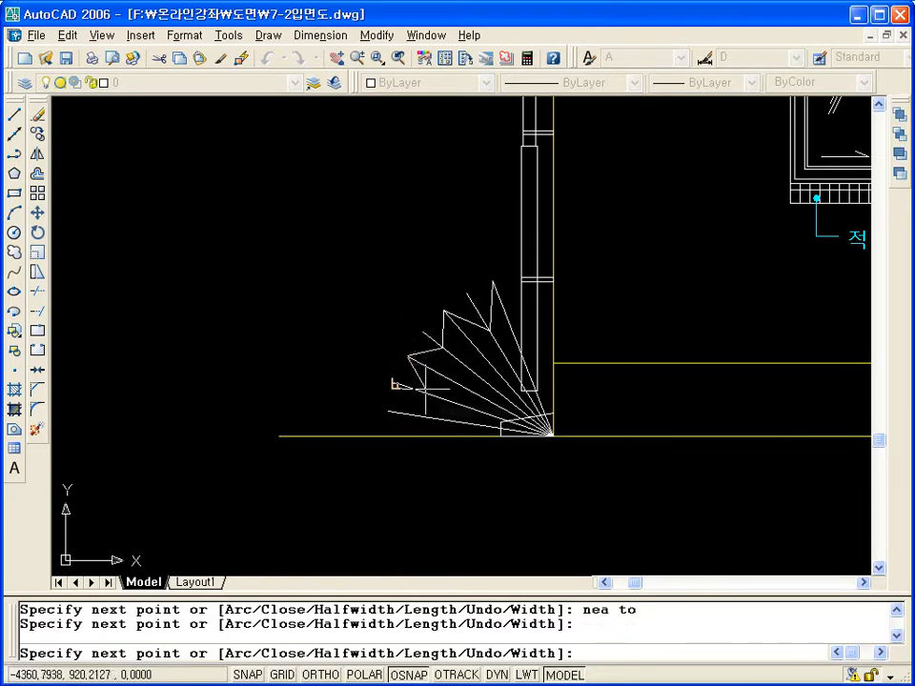
type("nea")
key("Return")
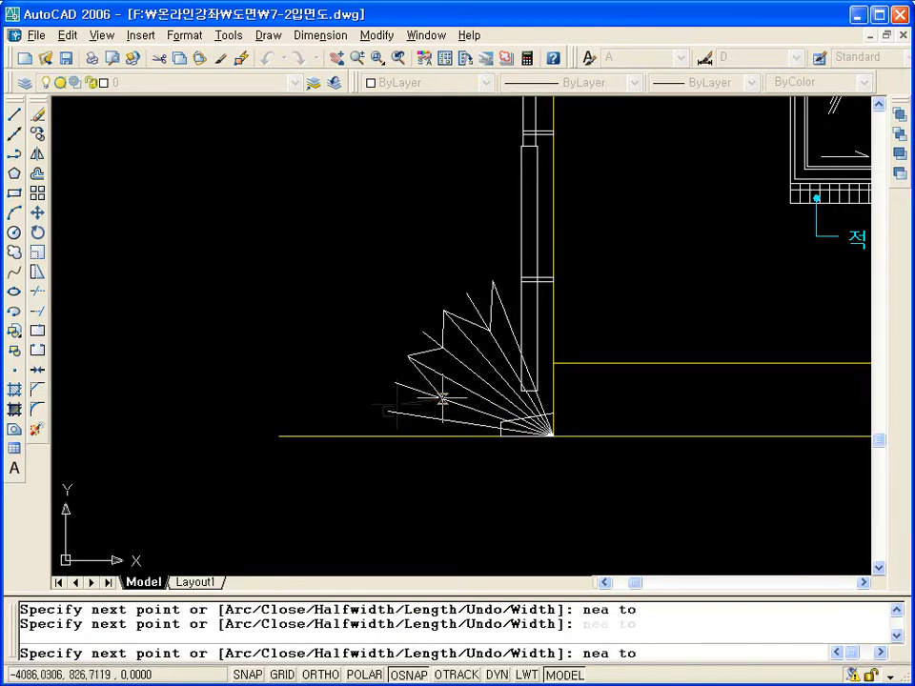
left_click(387, 410)
key("Return")
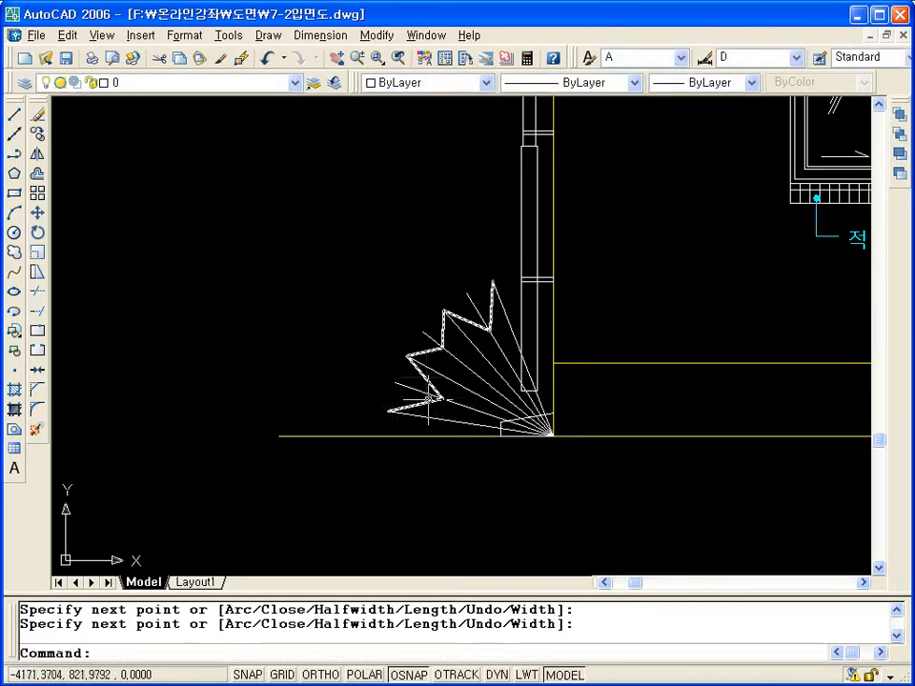
Step: Make multiple stretched copies of the zigzag polyline, pulling its middle inner vertex to three nearest points along the original slanted line
left_click(434, 353)
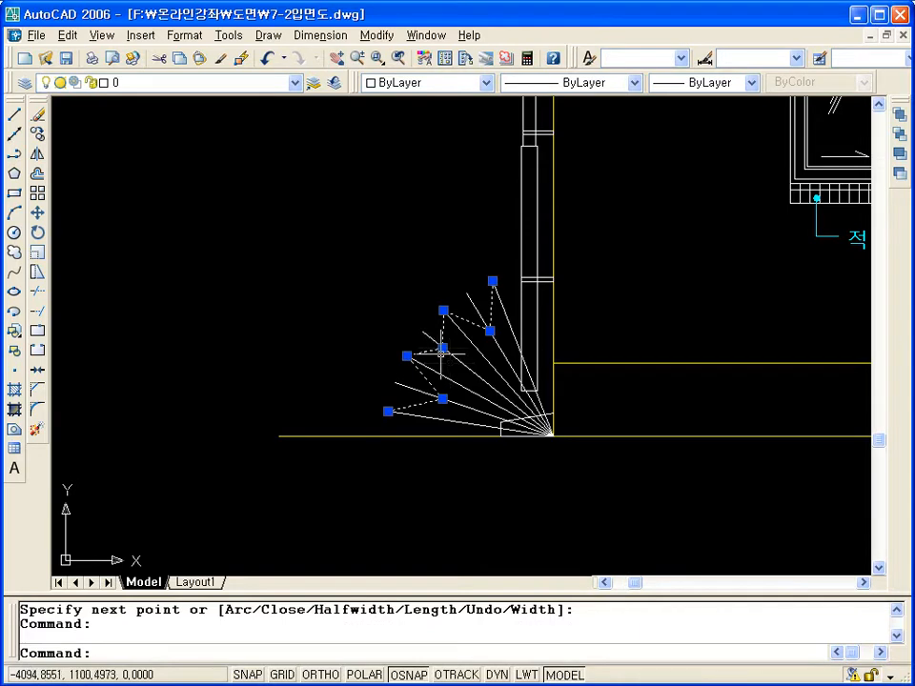
left_click(442, 346)
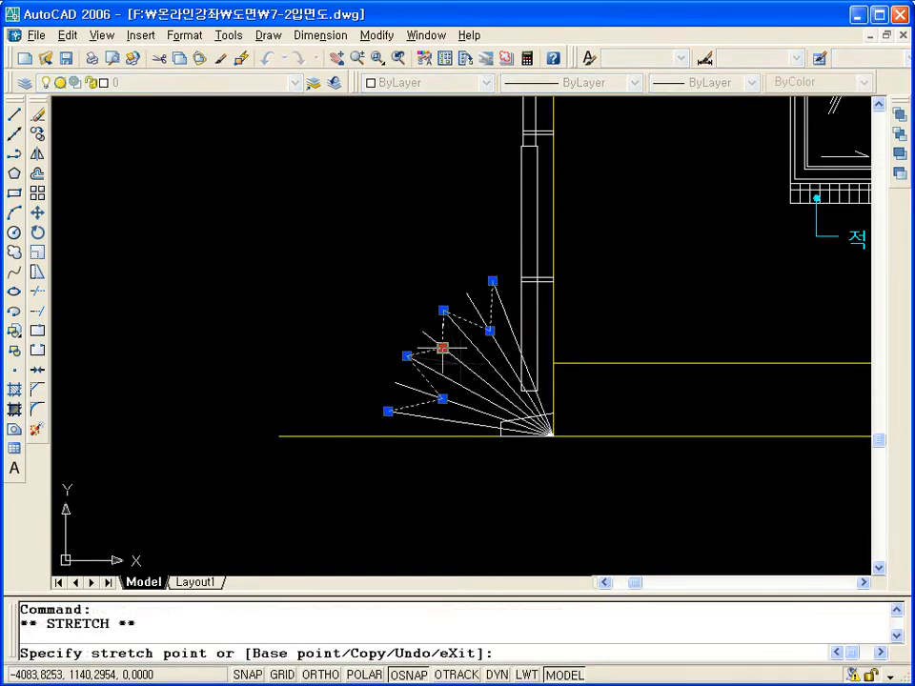
type("c")
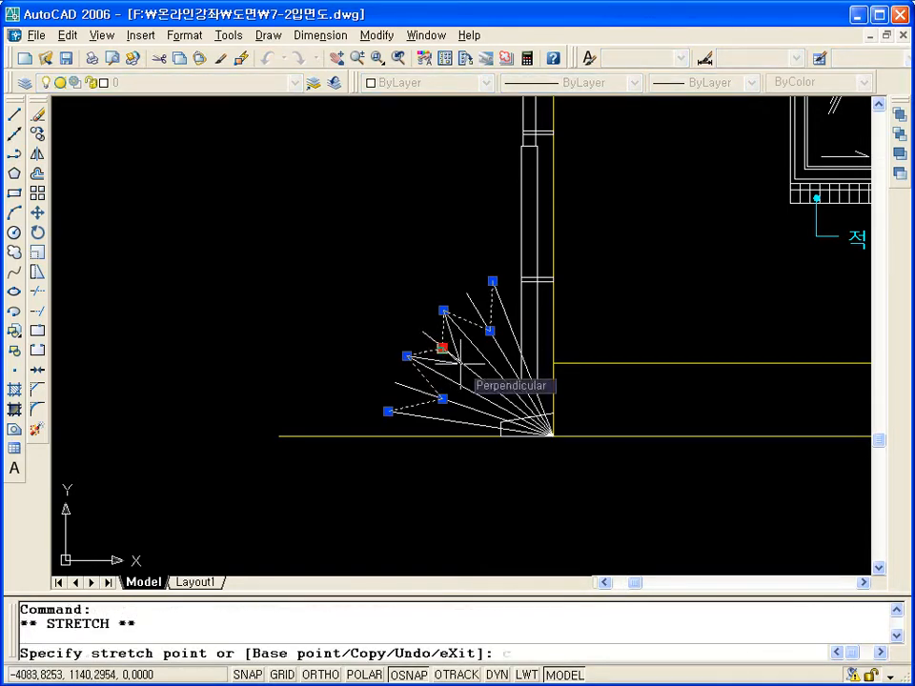
key("Return")
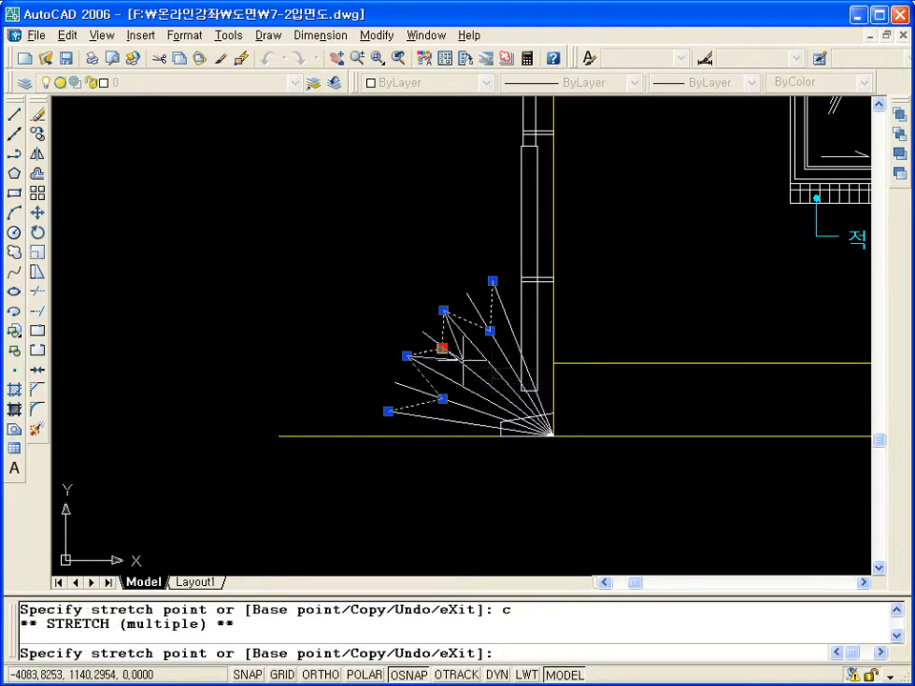
type("nea to")
key("Return")
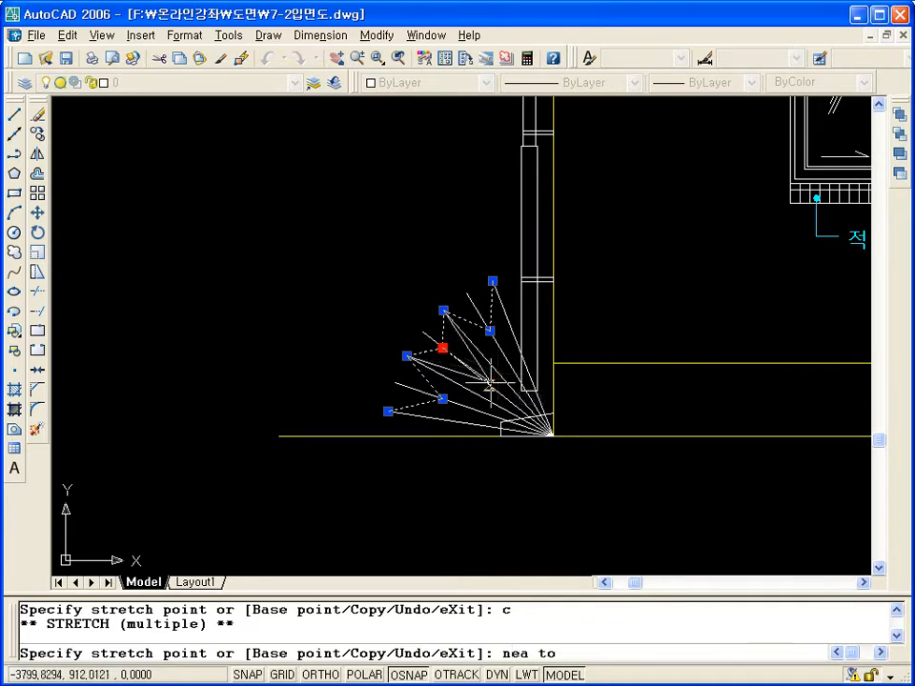
type("nea")
key("Return")
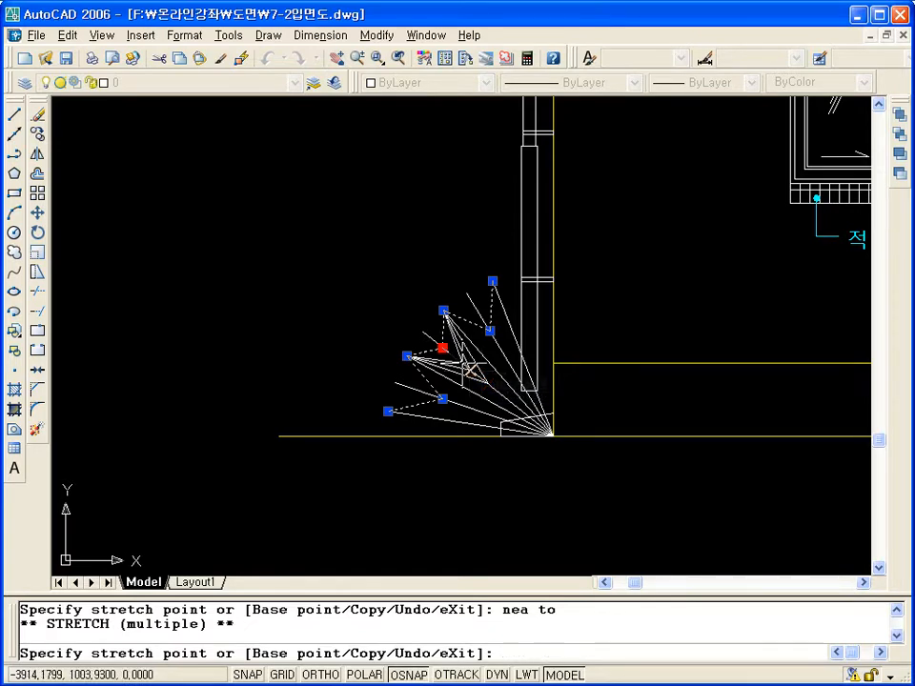
type("ea to")
key("Return")
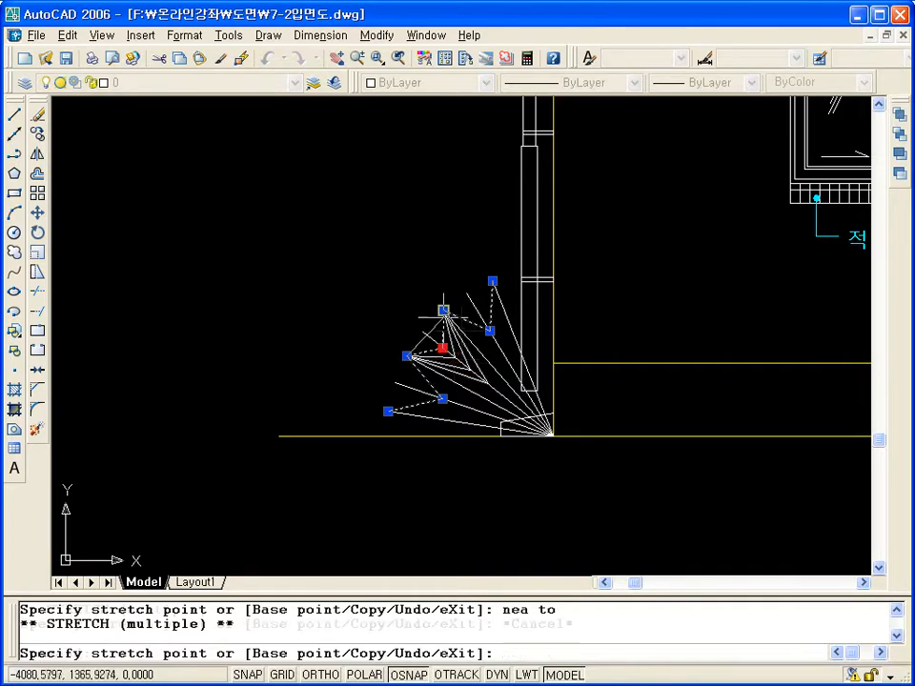
key("Escape")
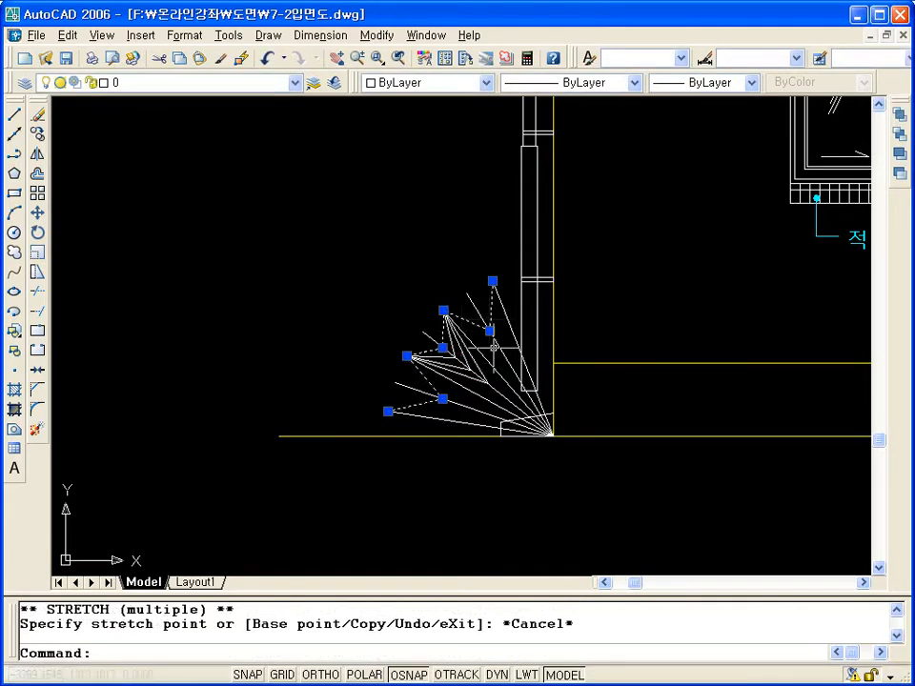
Step: Stretch the zigzag's uppermost inner vertex deeper along its guide line, and add stretched copies with that vertex at other points on the line
left_click(490, 330)
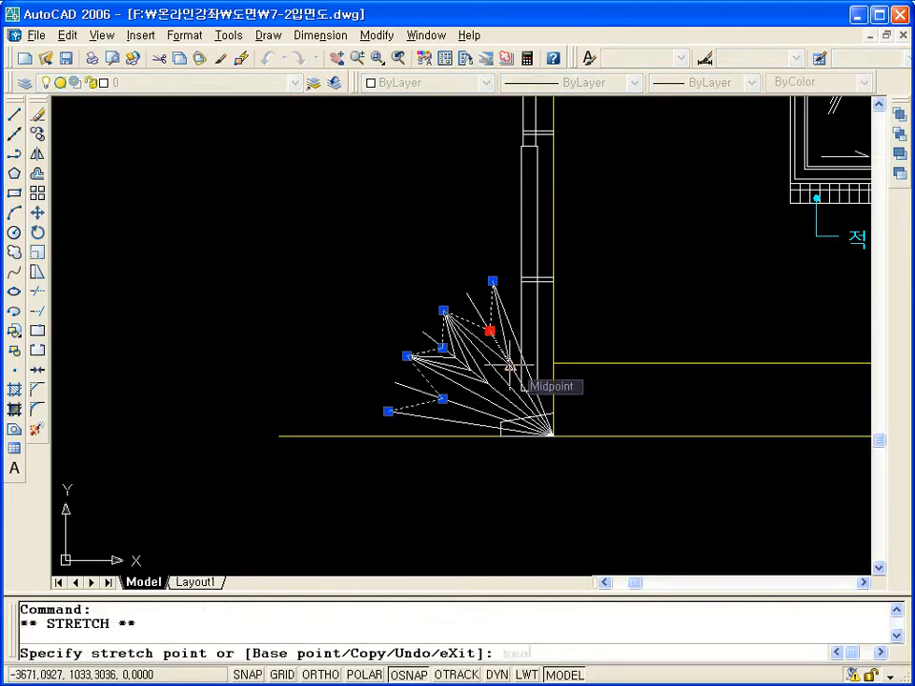
left_click(512, 368)
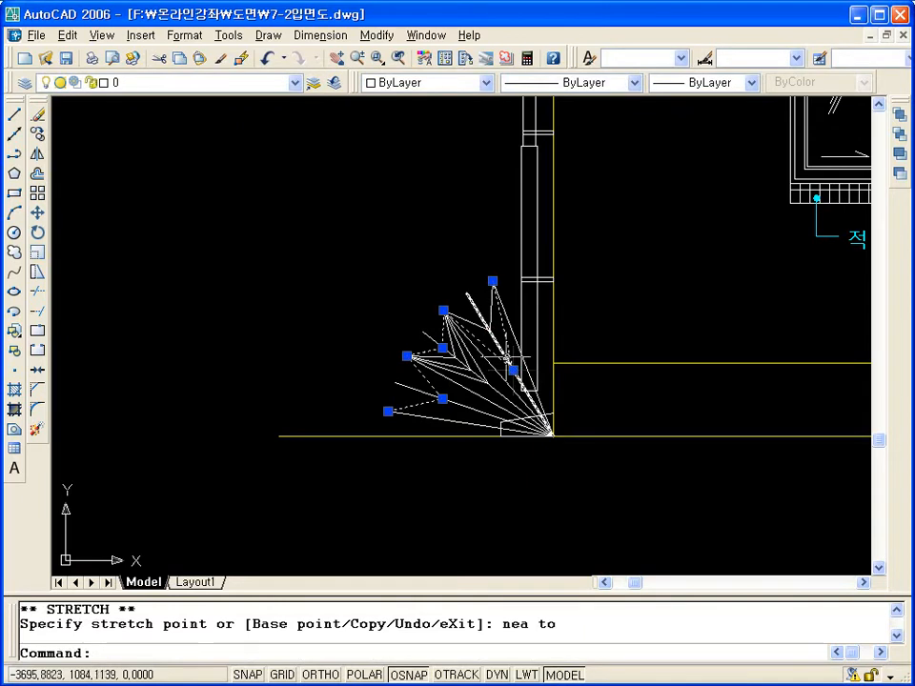
left_click(512, 369)
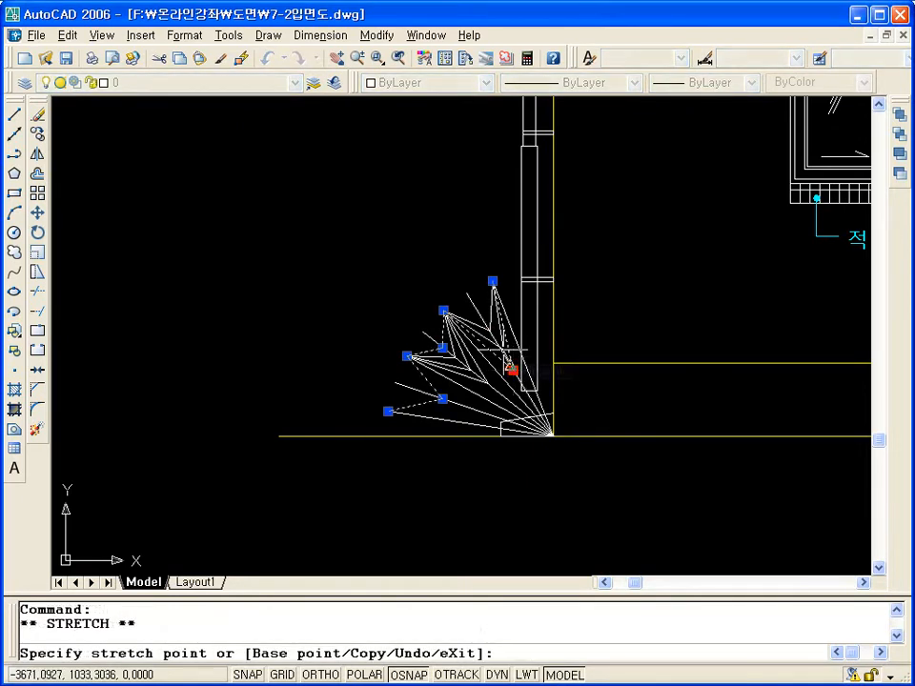
type("c")
key("Return")
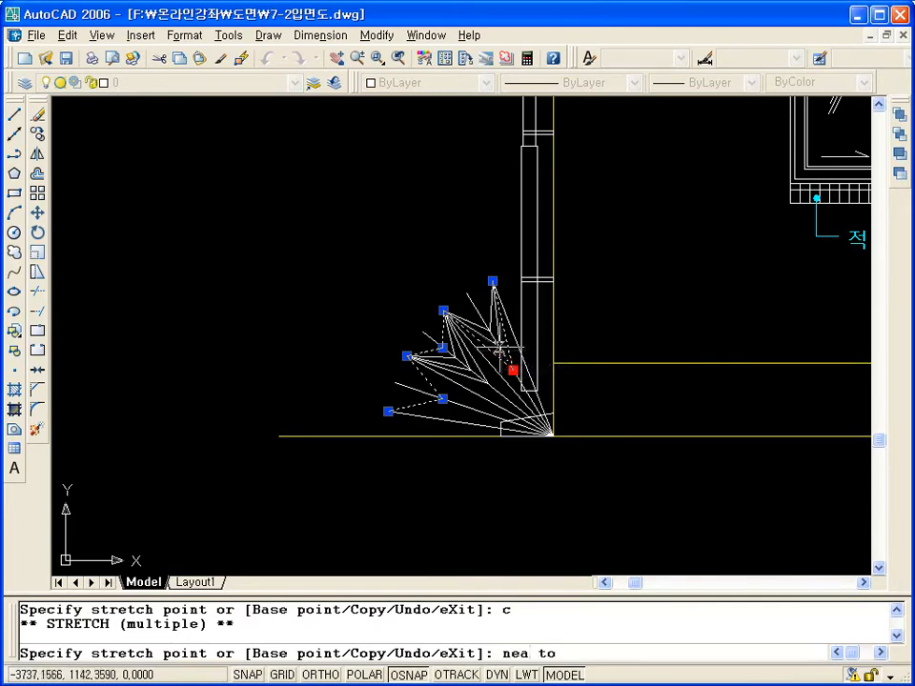
scroll(500, 350, "up", 5)
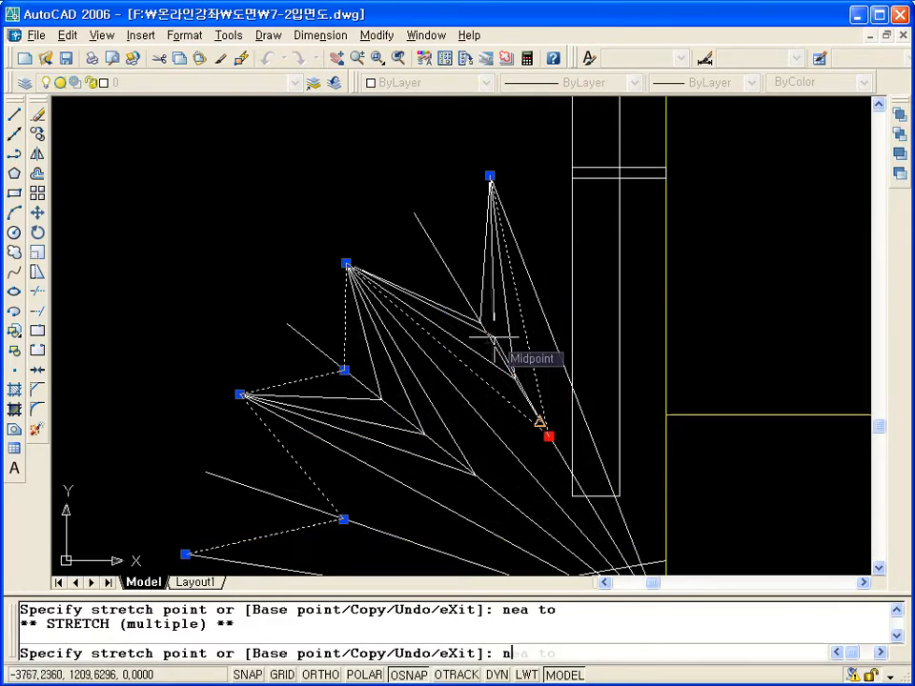
key("Escape")
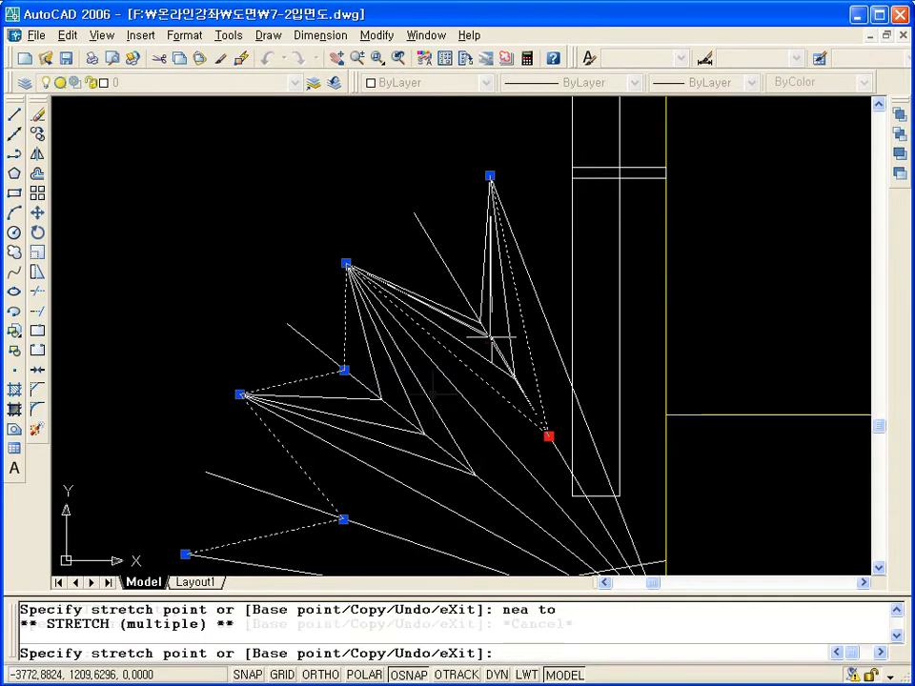
Step: Limit the running object snap modes to Endpoint, Intersection and Nearest
scroll(433, 398, "down", 3)
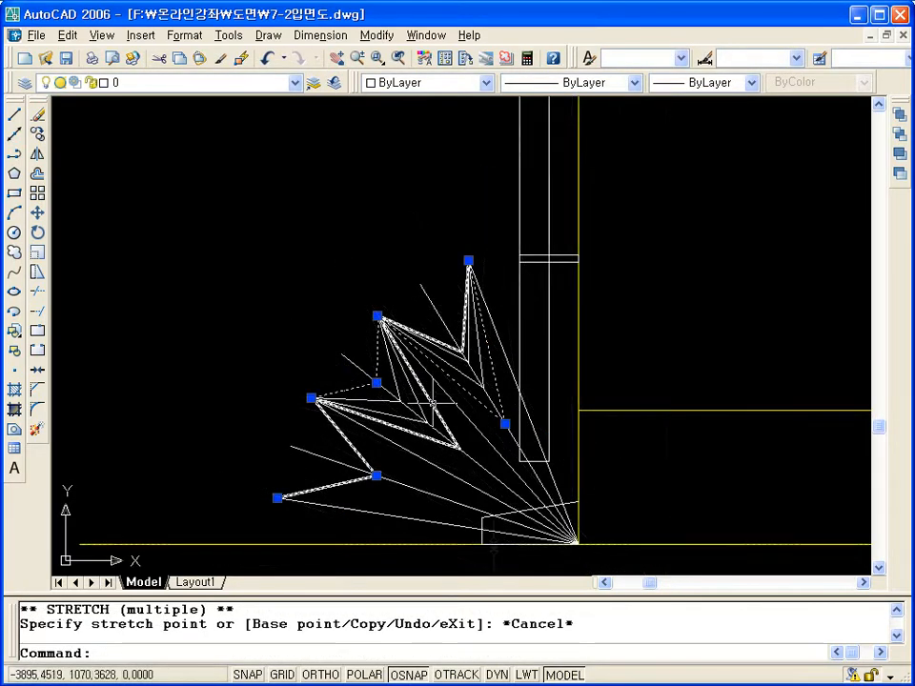
right_click(424, 678)
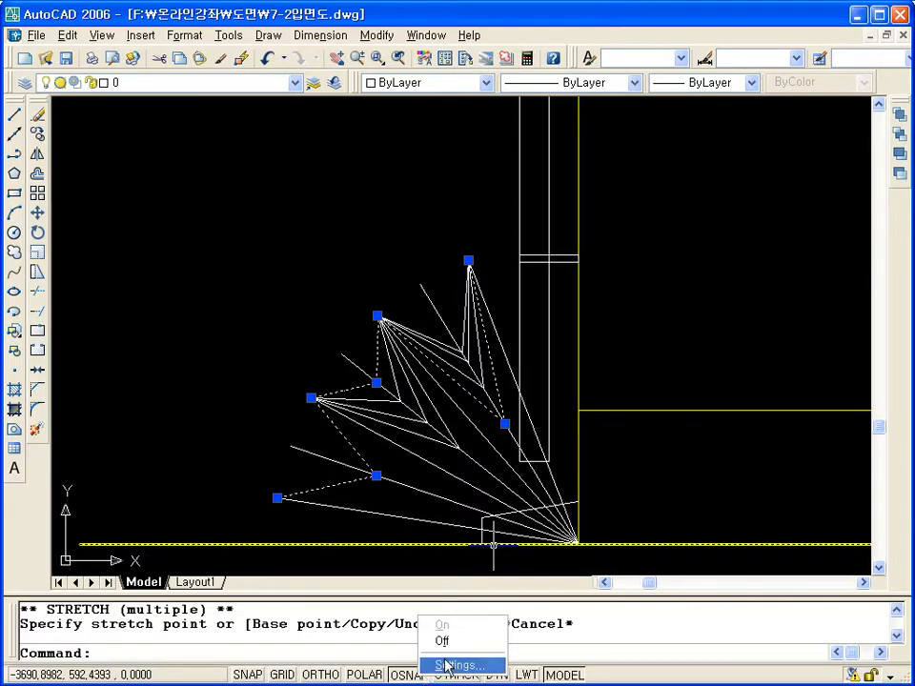
left_click(448, 665)
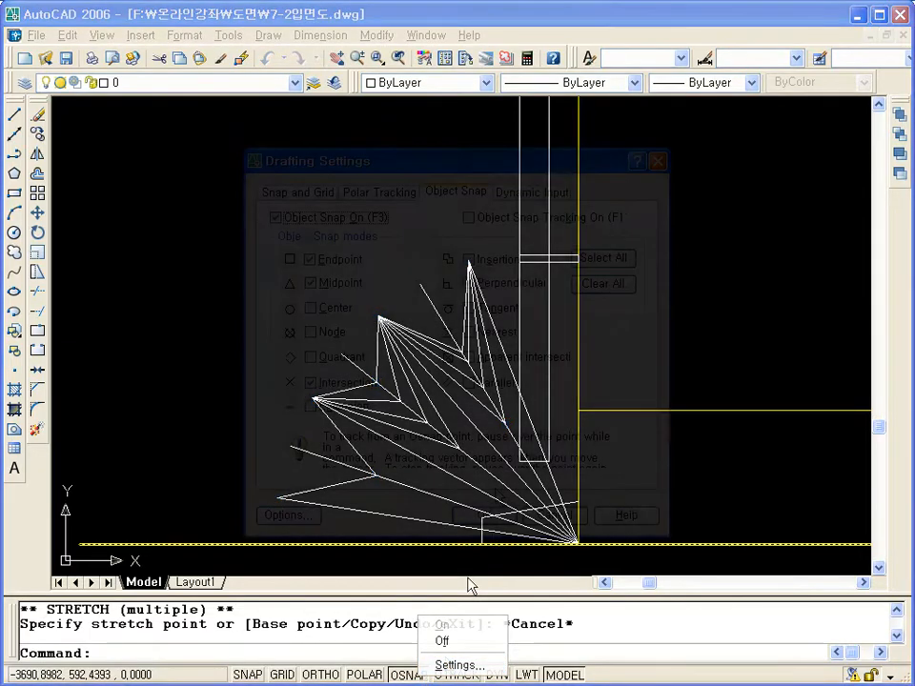
left_click(592, 285)
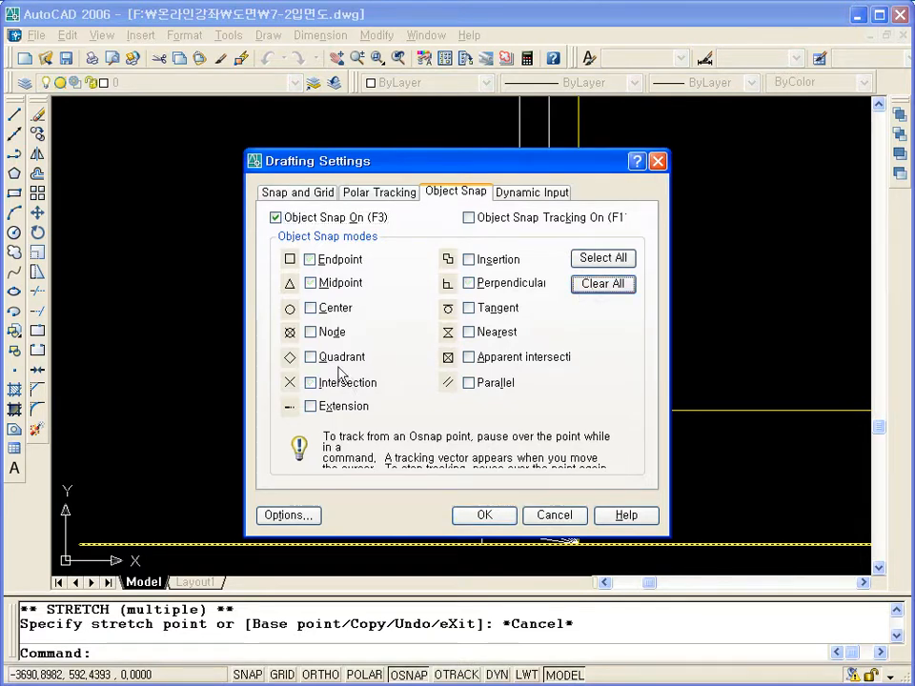
left_click(341, 262)
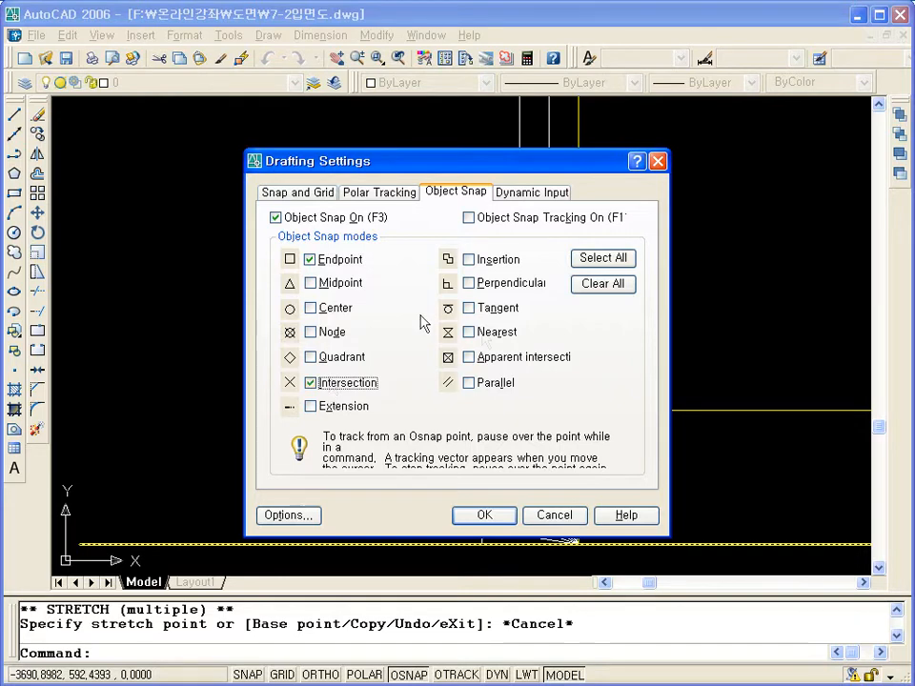
left_click(484, 340)
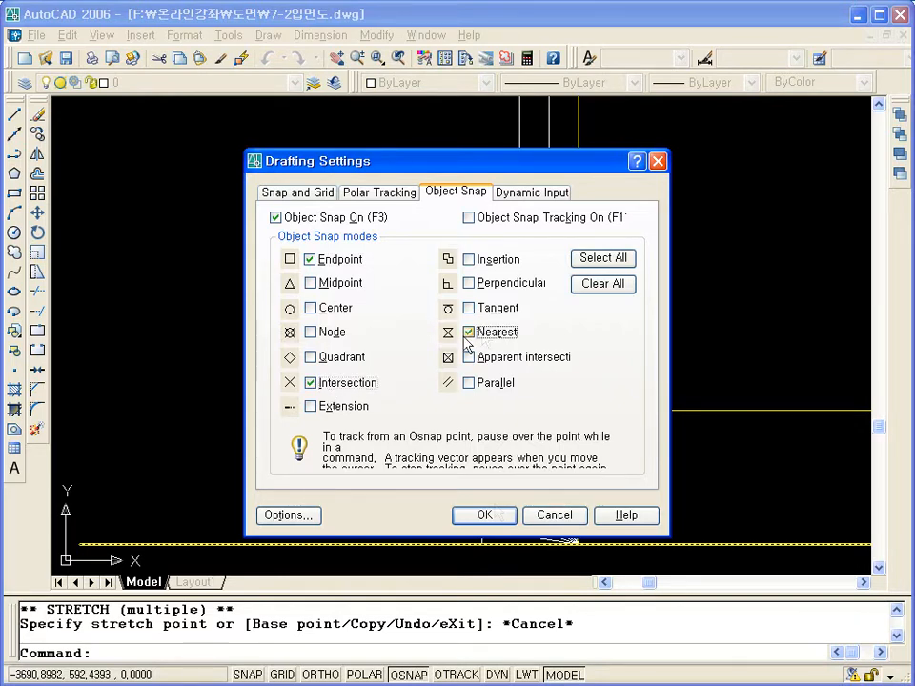
left_click(485, 514)
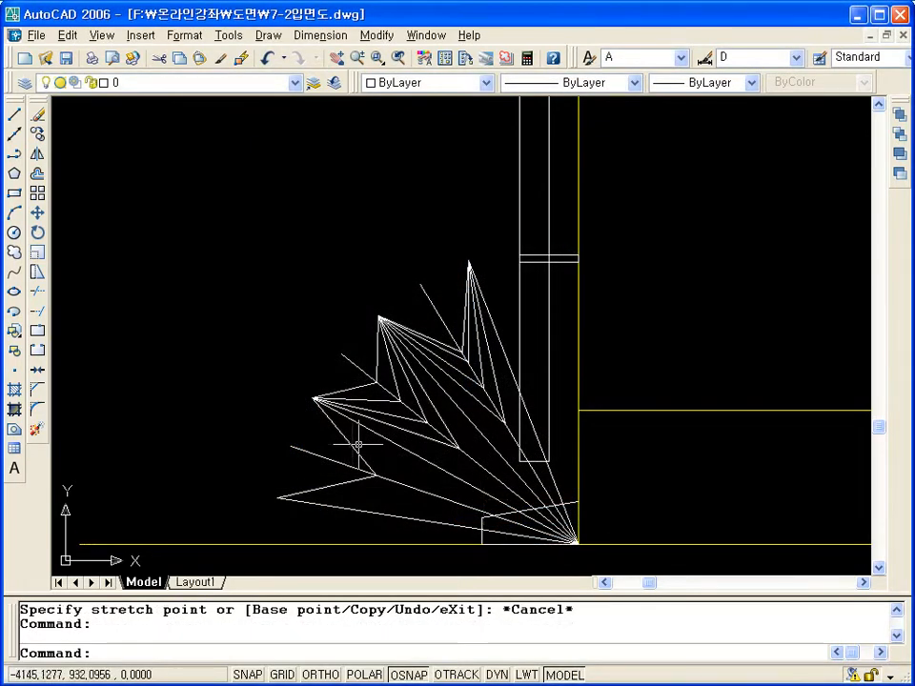
Step: Make multiple stretched copies of the zigzag polyline, pulling its lowest inner vertex to several nearest points along its guide line
left_click(376, 473)
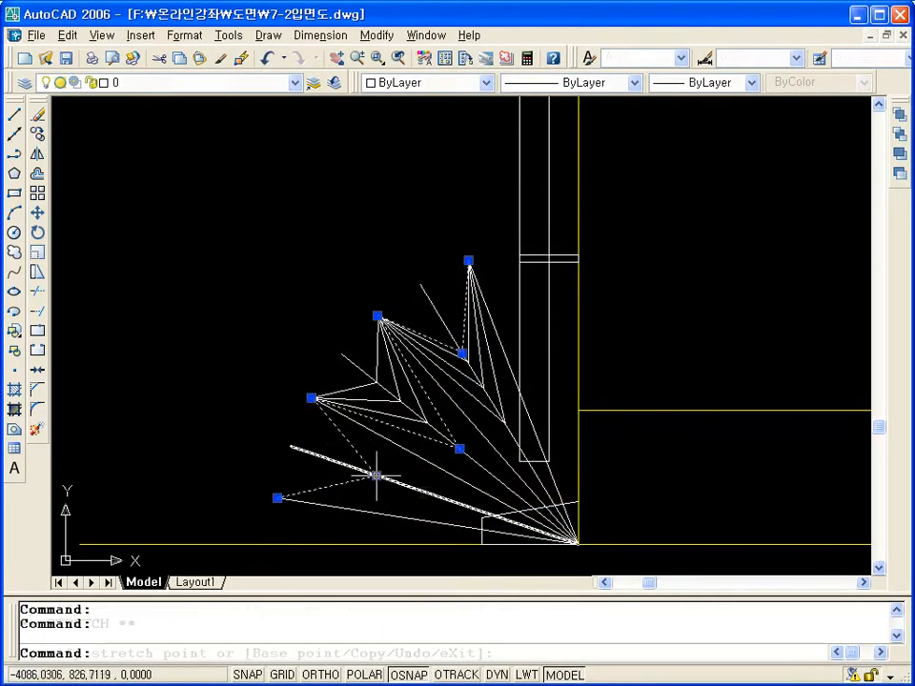
left_click(377, 475)
type("c")
key("Return")
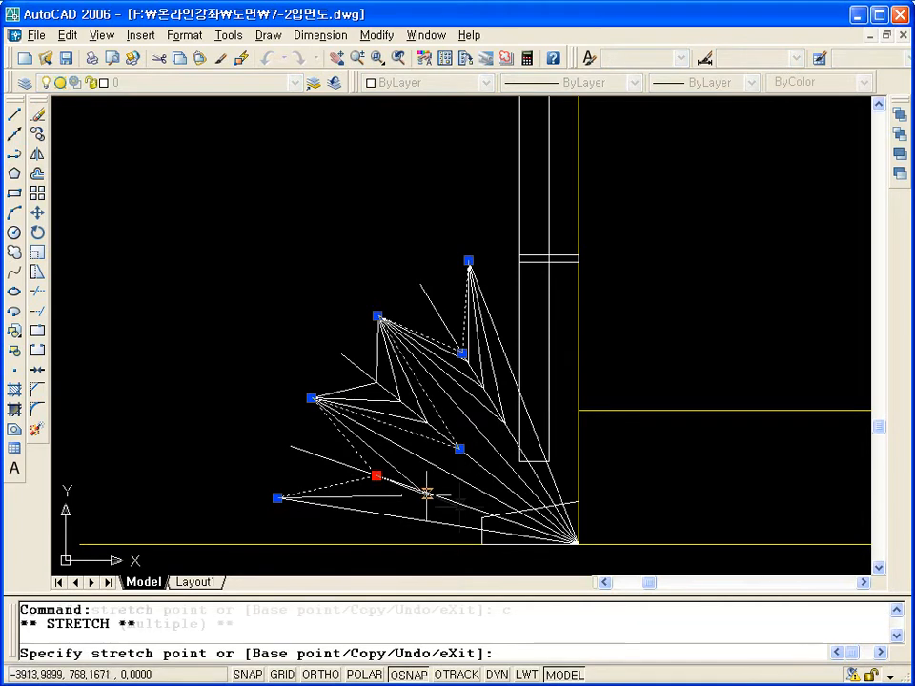
left_click(473, 508)
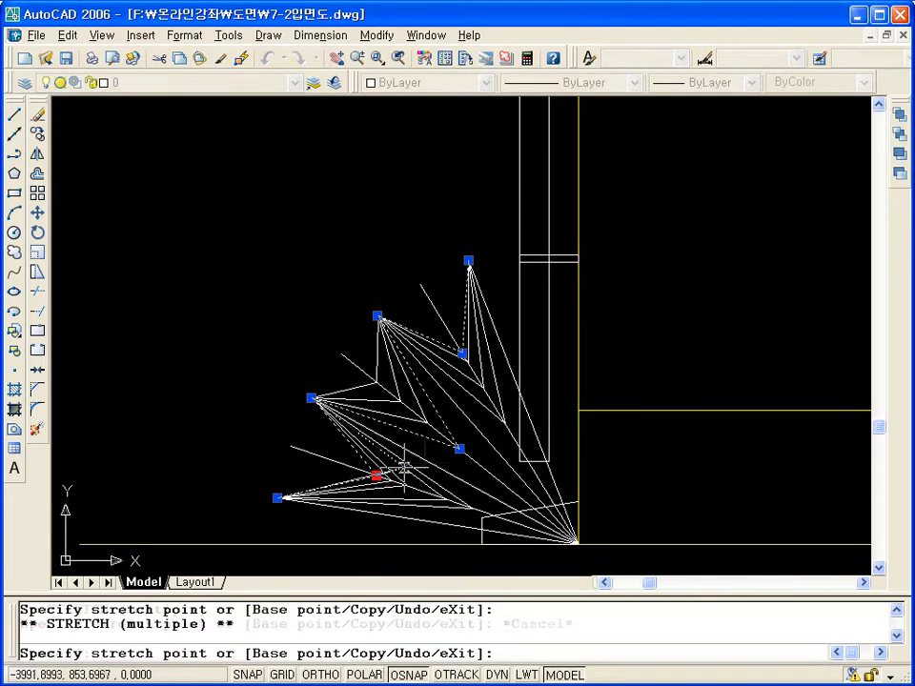
key("Escape")
key("Escape")
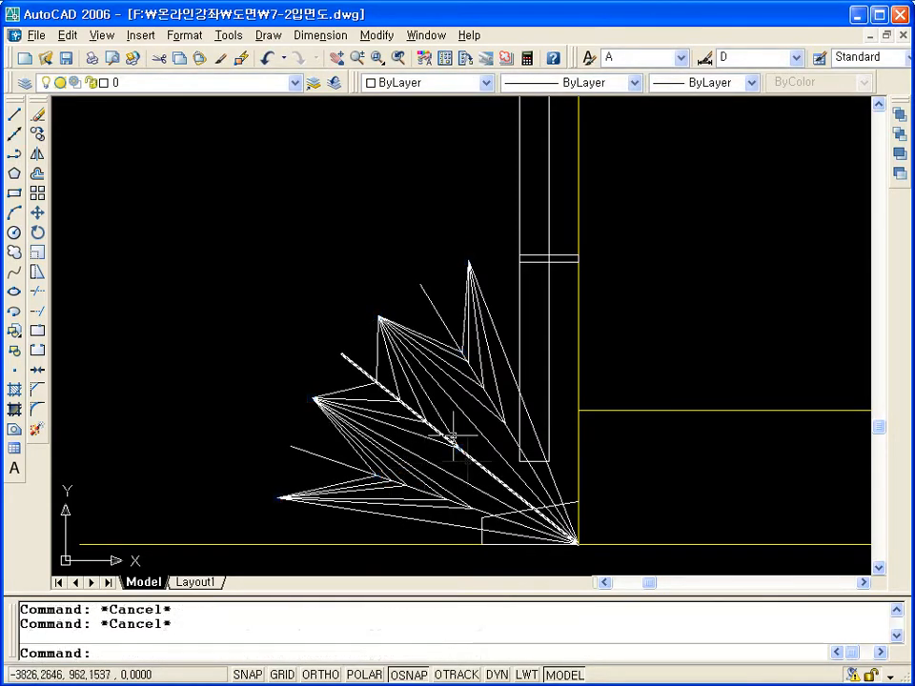
Step: Try erasing the plant's guide lines between the leaf tips, and undo the erasure
scroll(467, 459, "down", 5)
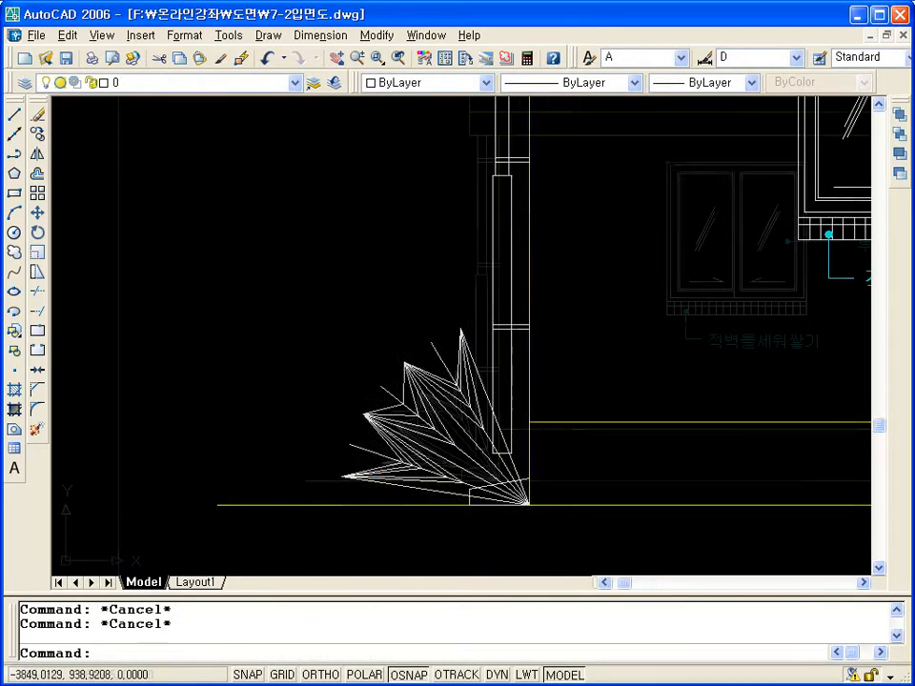
scroll(416, 407, "down", 2)
left_click(409, 408)
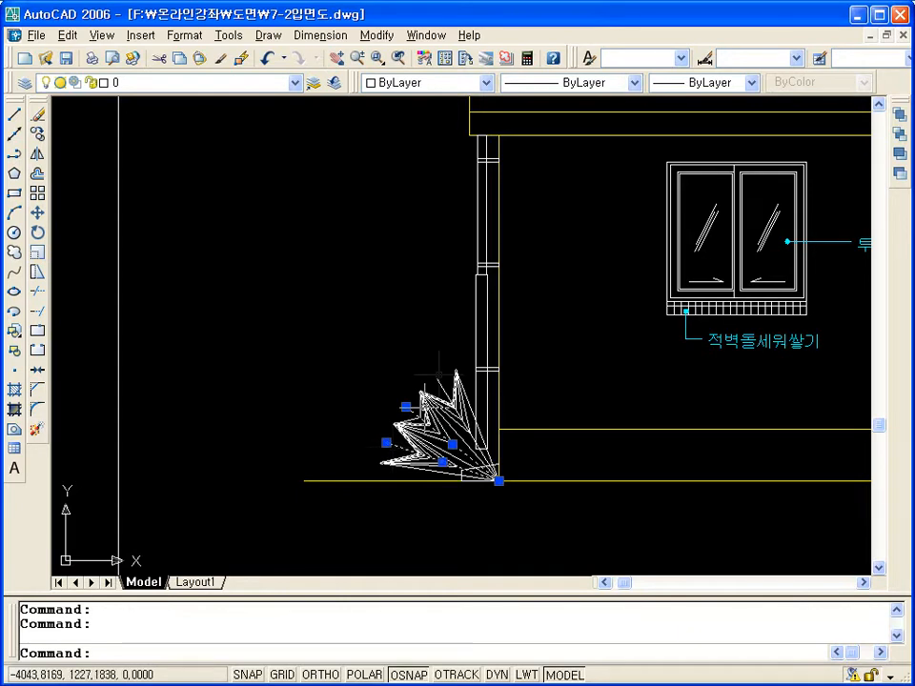
key("Delete")
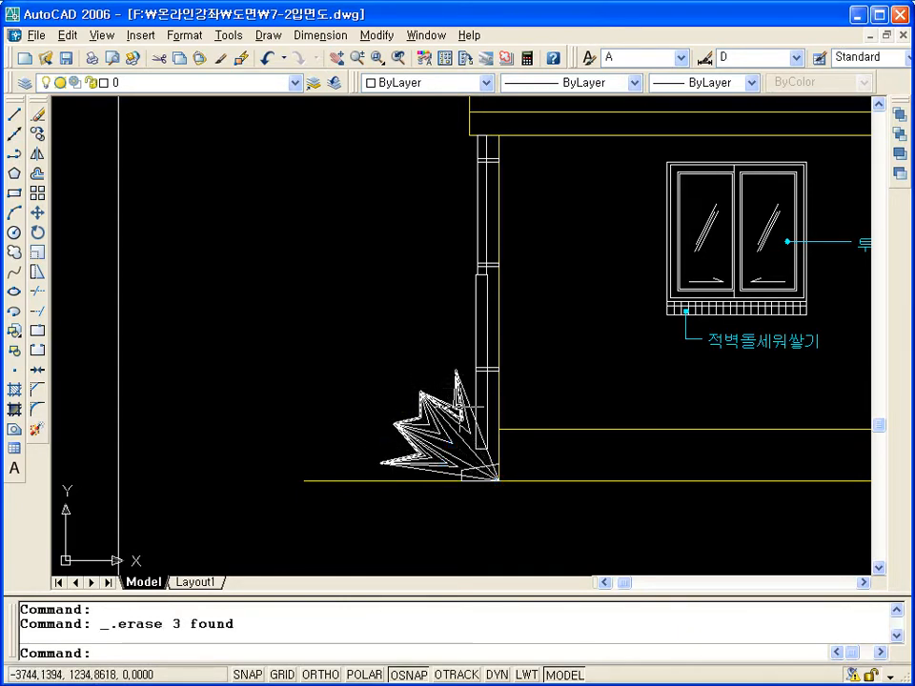
type("u")
key("Return")
Step: Examine the base of the house at the right end of the south elevation
scroll(485, 410, "down", 2)
type("z")
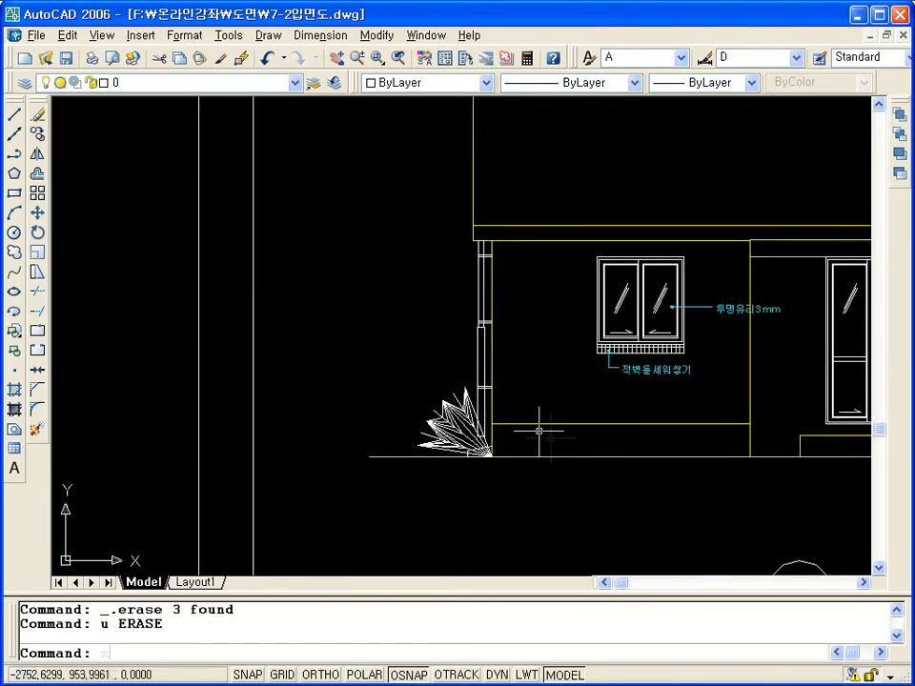
scroll(550, 435, "down", 3)
key("Return")
type("a")
key("Return")
type("z")
key("Return")
type("w")
key("Return")
left_click(602, 422)
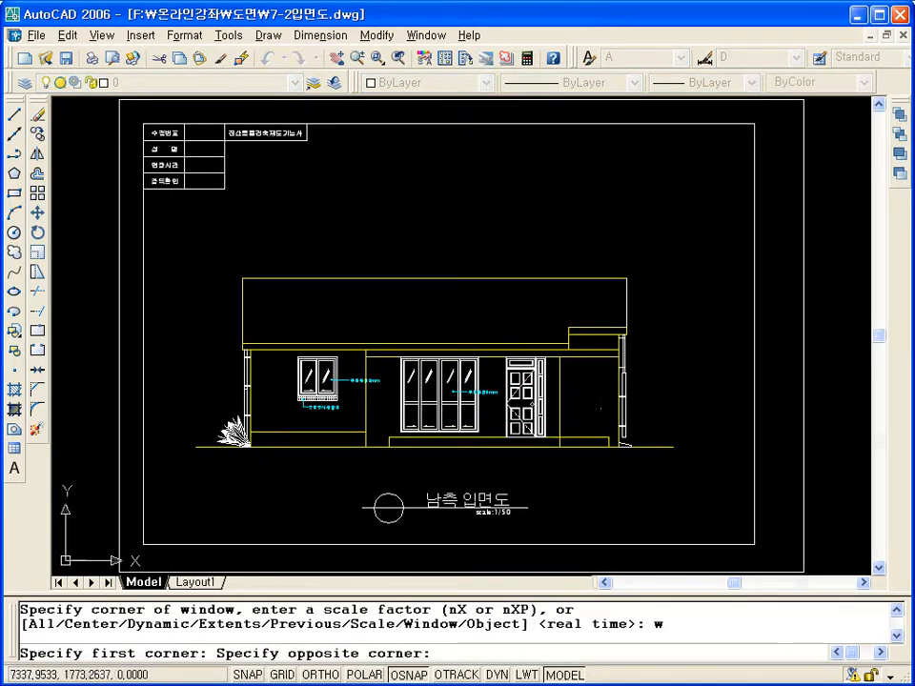
left_click(660, 465)
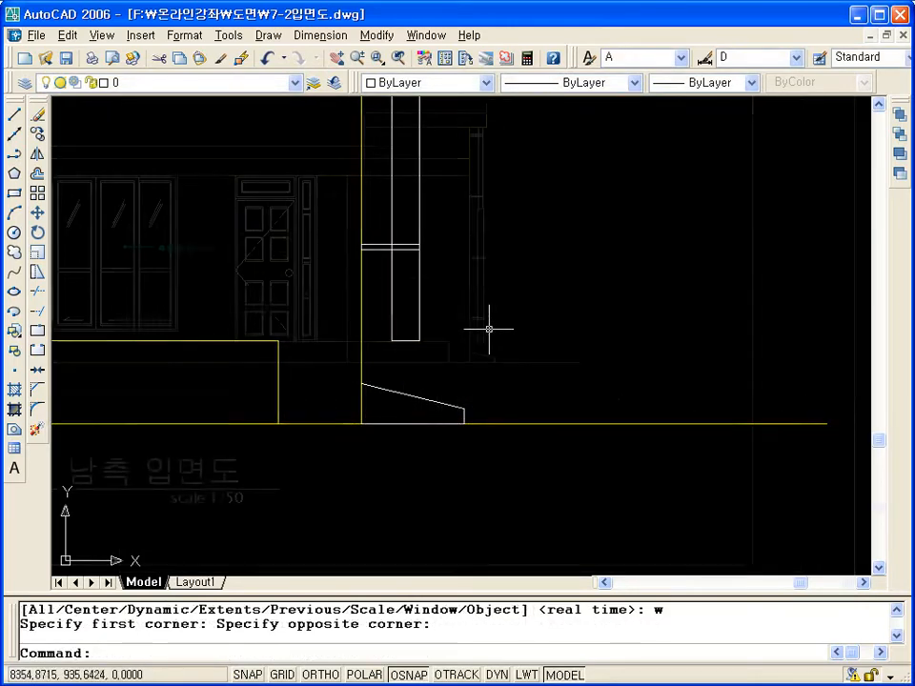
scroll(489, 328, "down", 8)
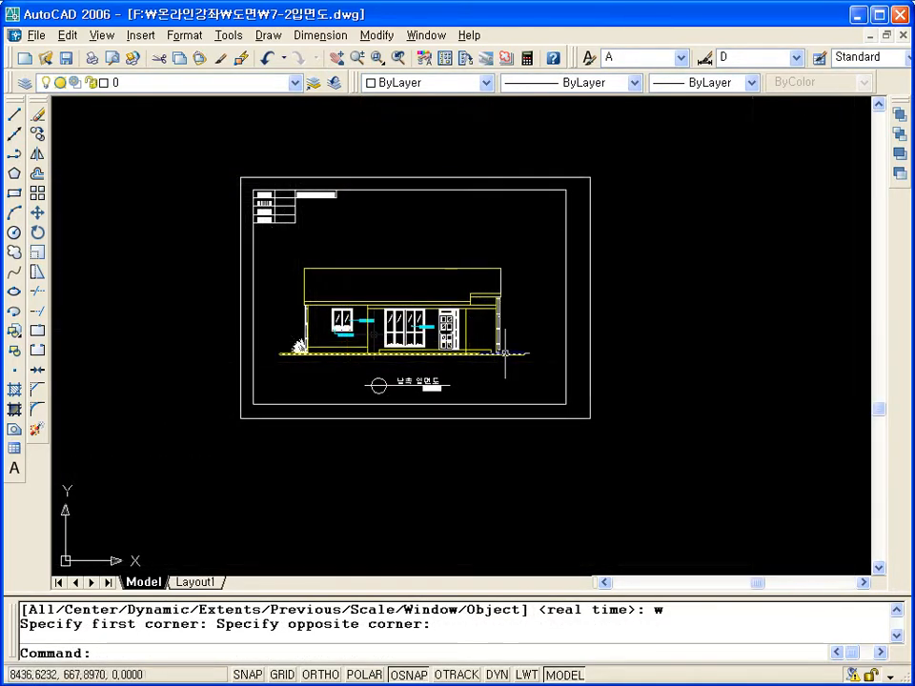
Step: Draw a rectangle on the ground line between the wall edge and the terrace step, with a short vertical line rising from its top midpoint
type("z")
key("Return")
type("a")
key("Return")
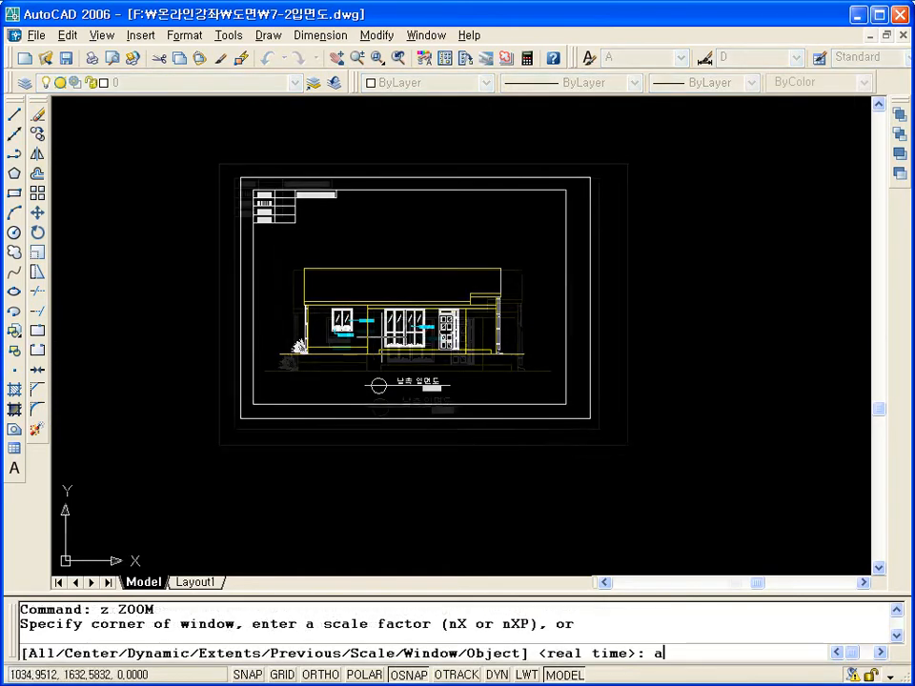
type("z")
key("Return")
type("w")
key("Return")
left_click(336, 400)
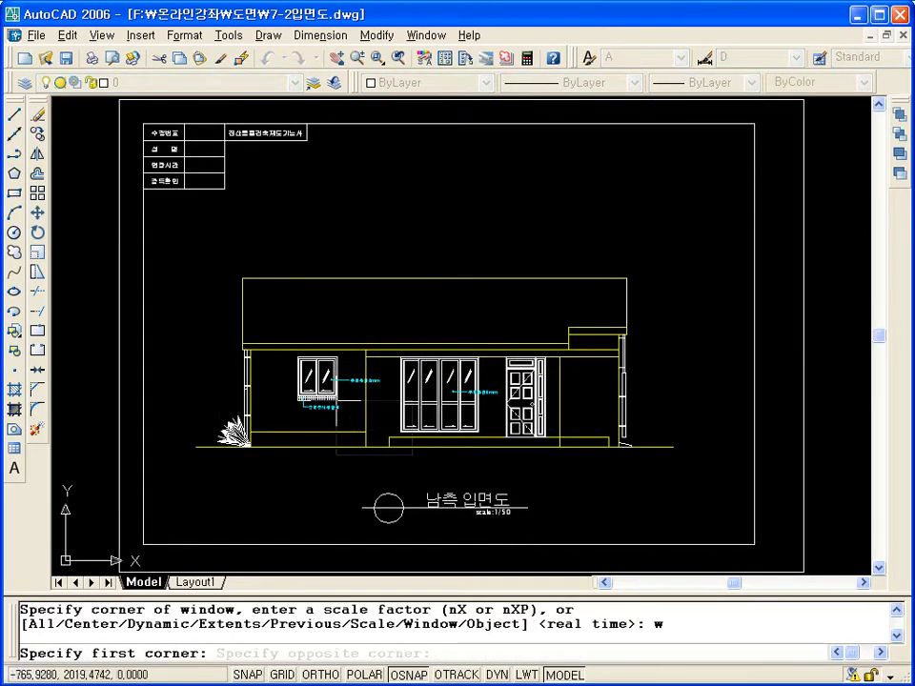
left_click(412, 454)
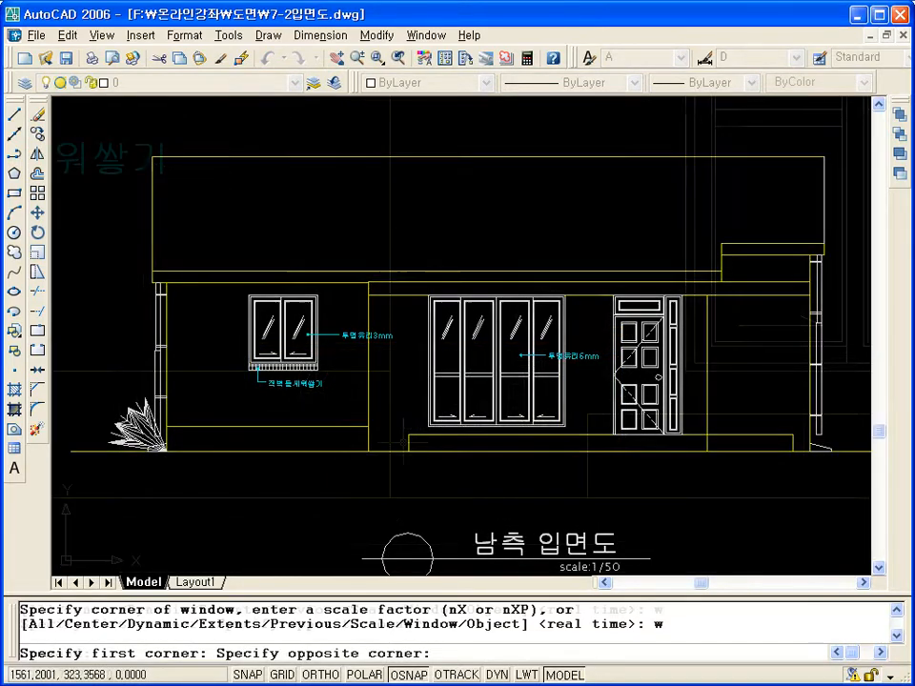
type("re")
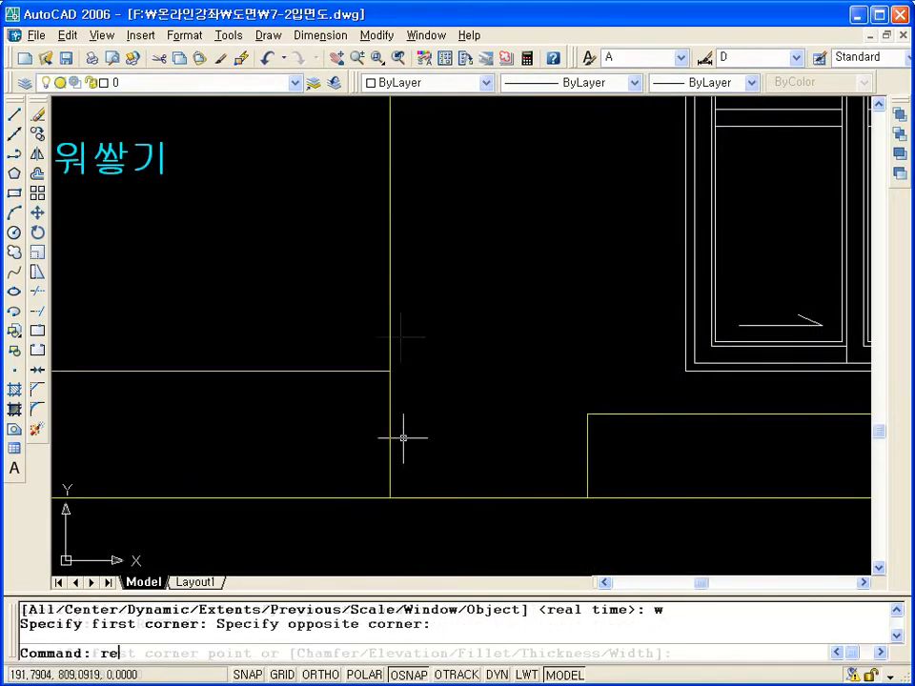
type("c")
key("Return")
left_click(390, 269)
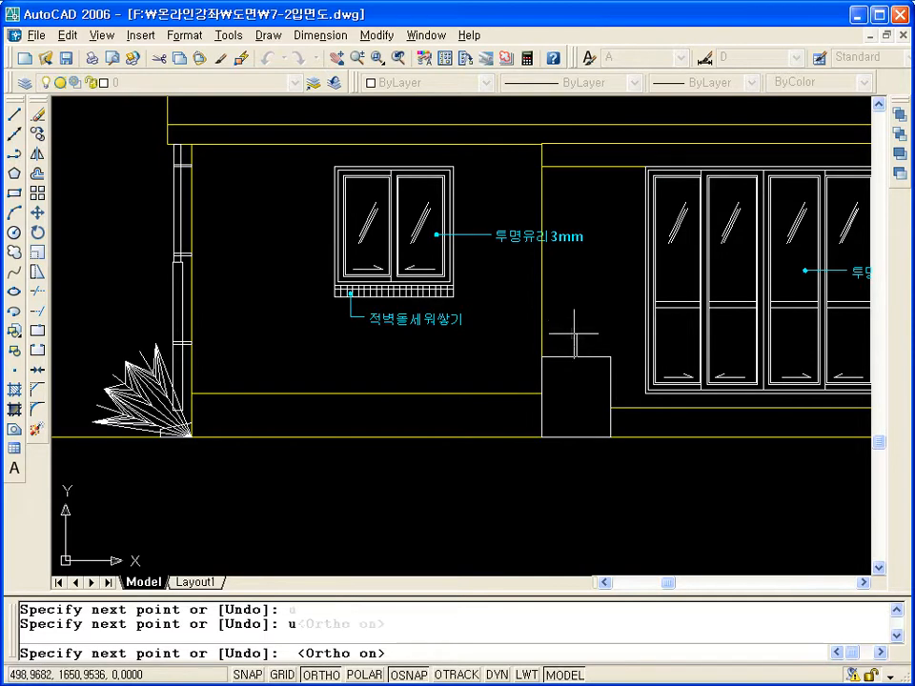
key("Return")
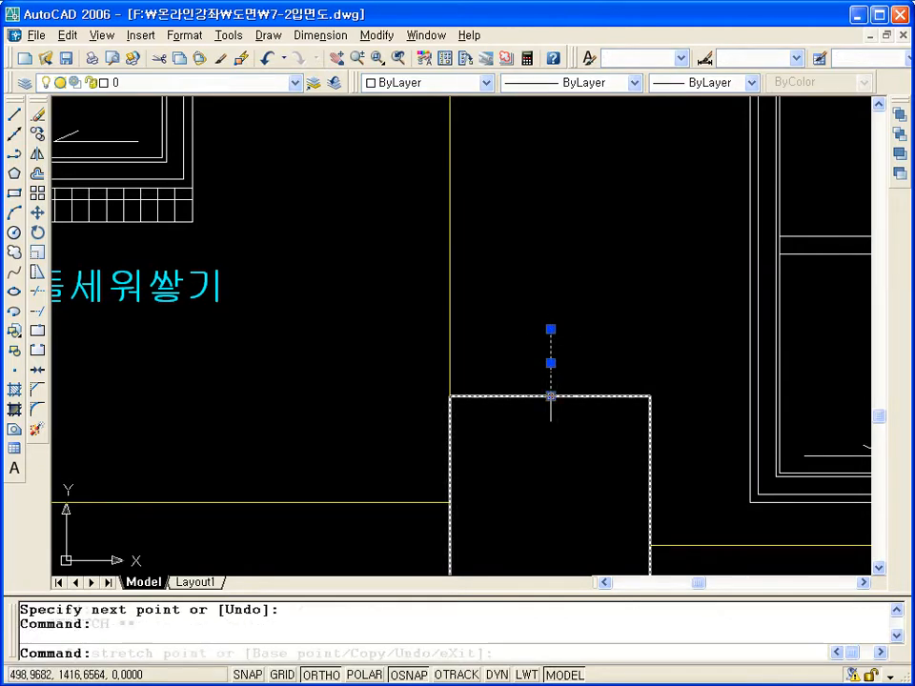
Step: Try rotating the short vertical line by 10 degrees about its lower end with Ortho off, and undo the rotation
left_click(550, 395)
key("space")
key("space")
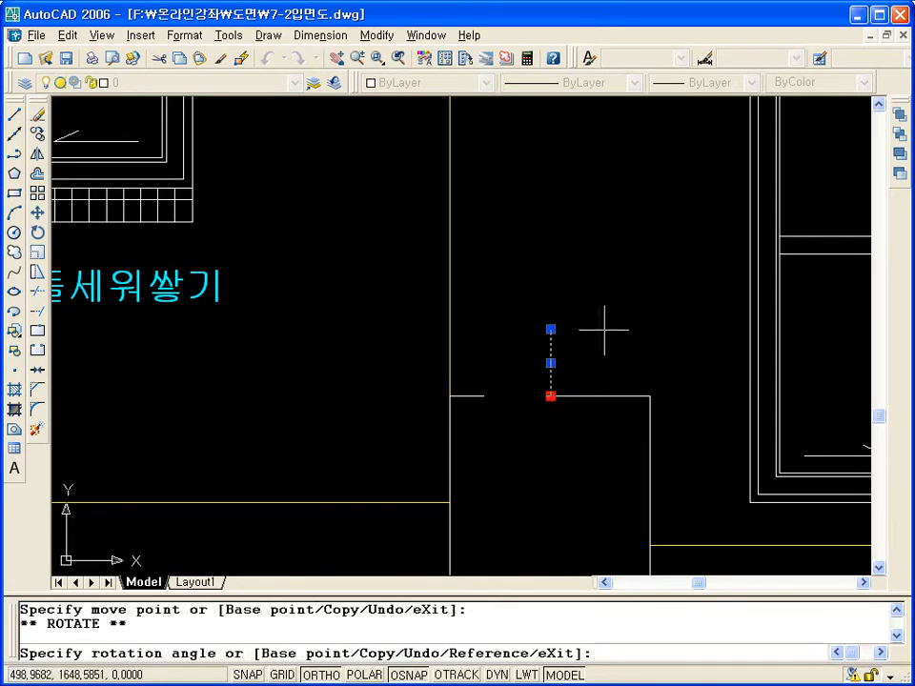
key("F8")
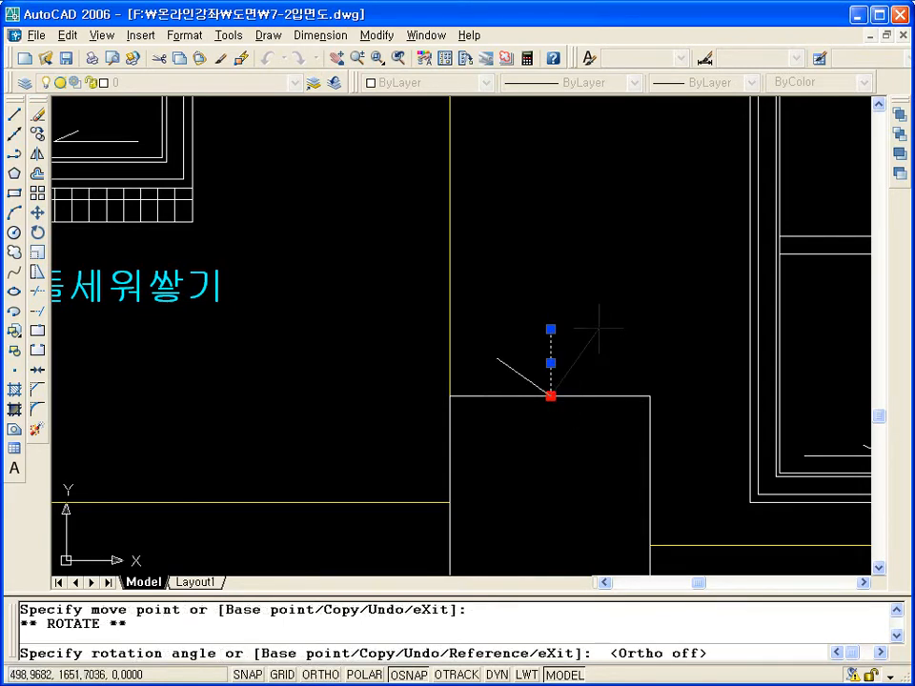
type("1")
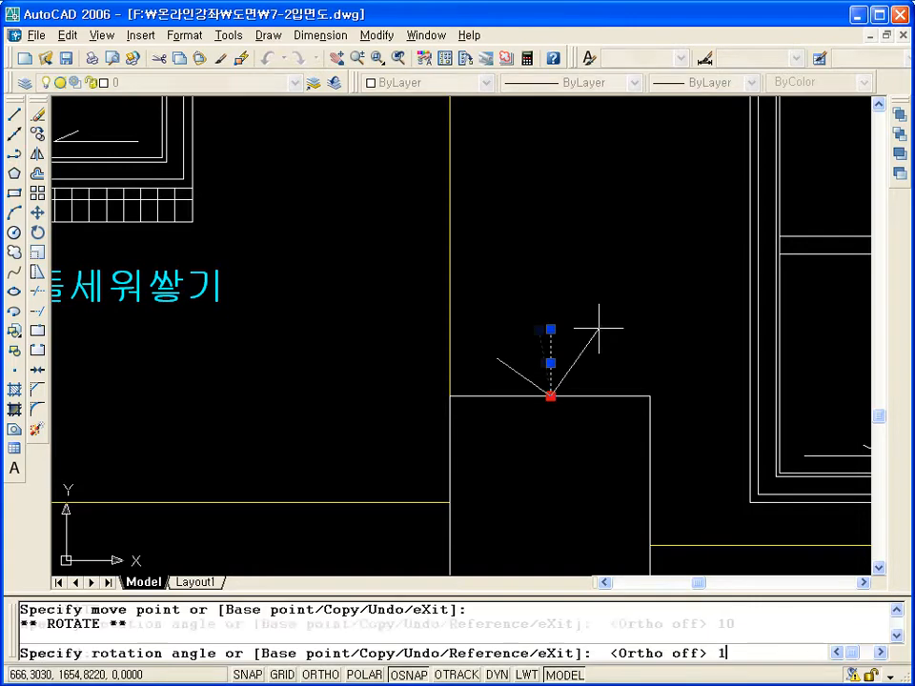
type("0")
key("Return")
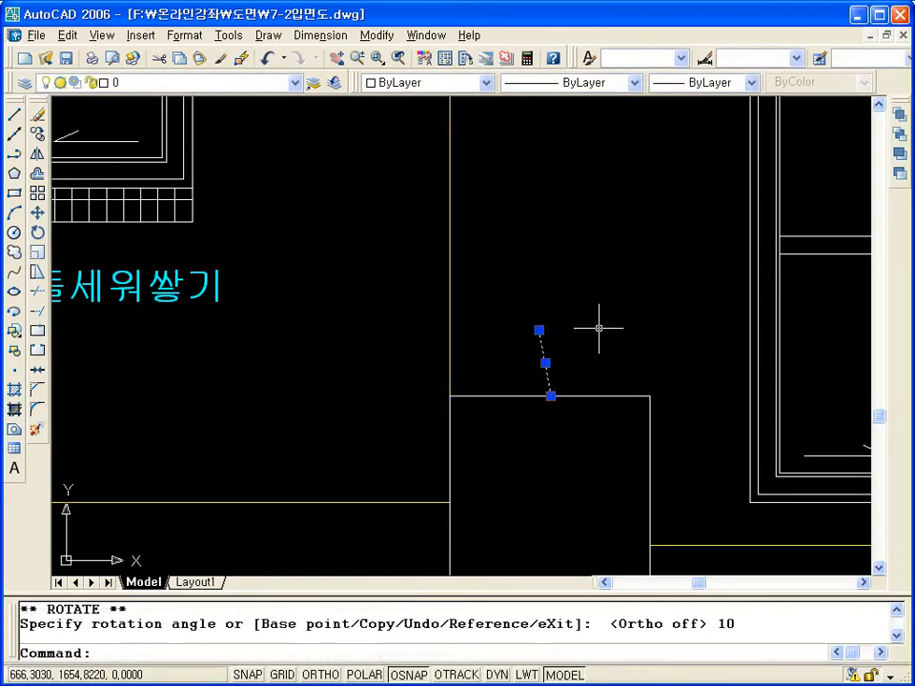
type("u")
key("Return")
Step: Make multiple rotated copies of the vertical line about its lower end, including one at 40 degrees, to form a fan on both sides
left_click(550, 362)
left_click(550, 394)
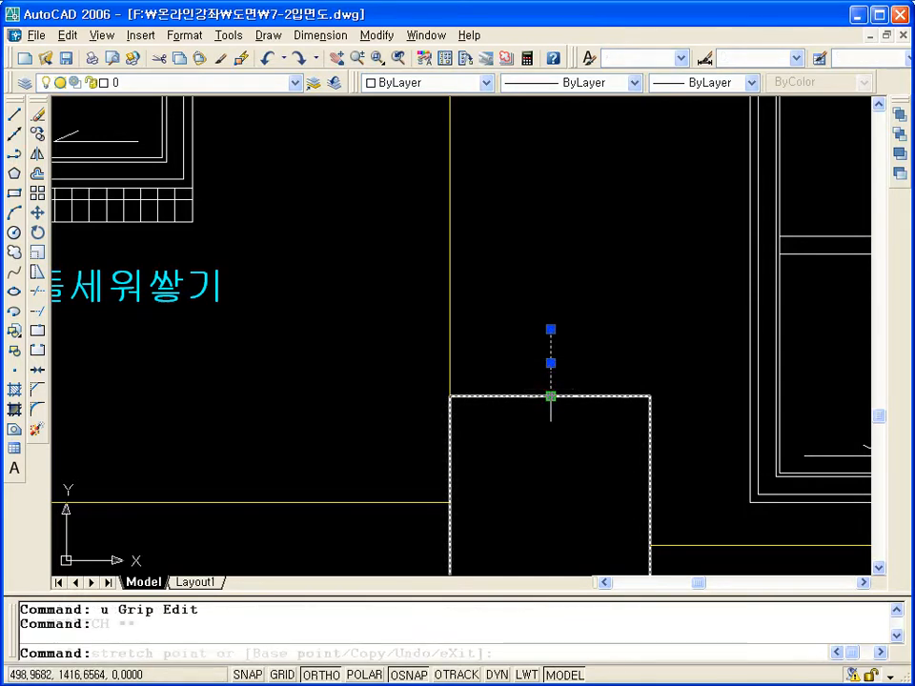
left_click(550, 394)
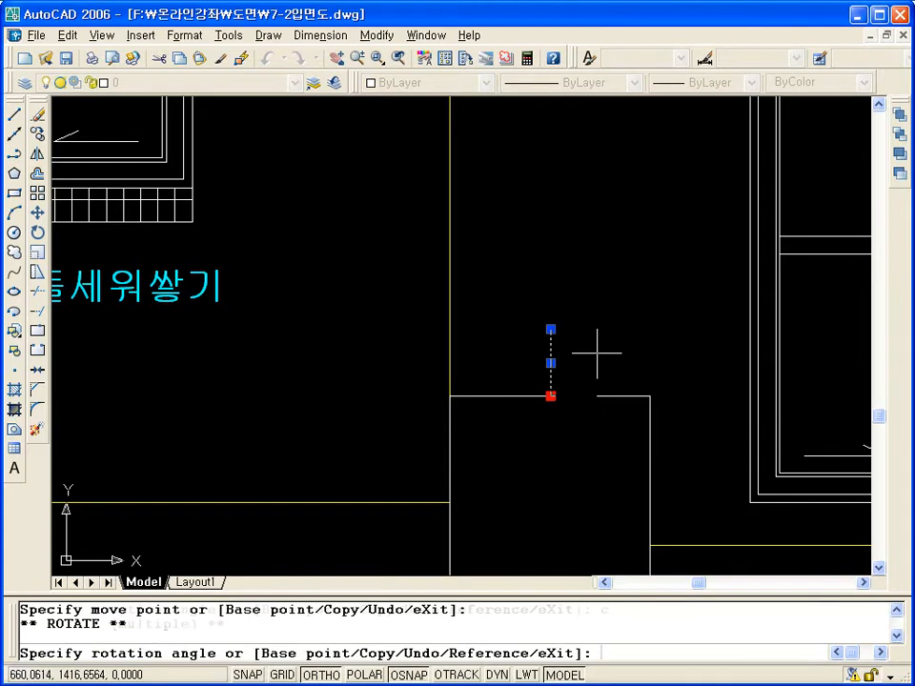
type("c")
key("Return")
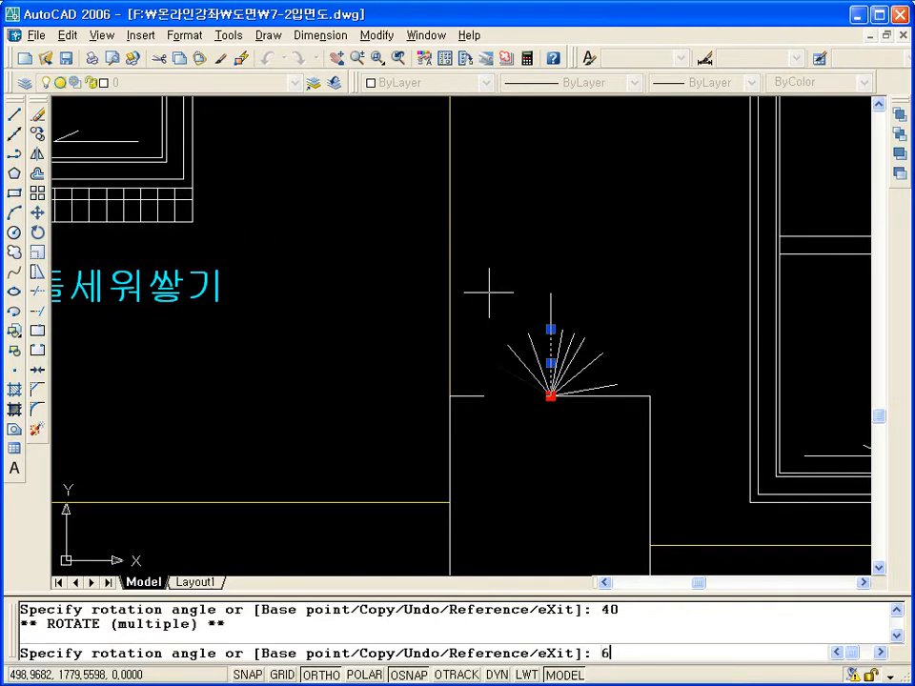
key("Escape")
key("Escape")
Step: Delete two of the closely spaced lines on the right half of the fan
left_click(560, 338)
left_click(578, 343)
key("Delete")
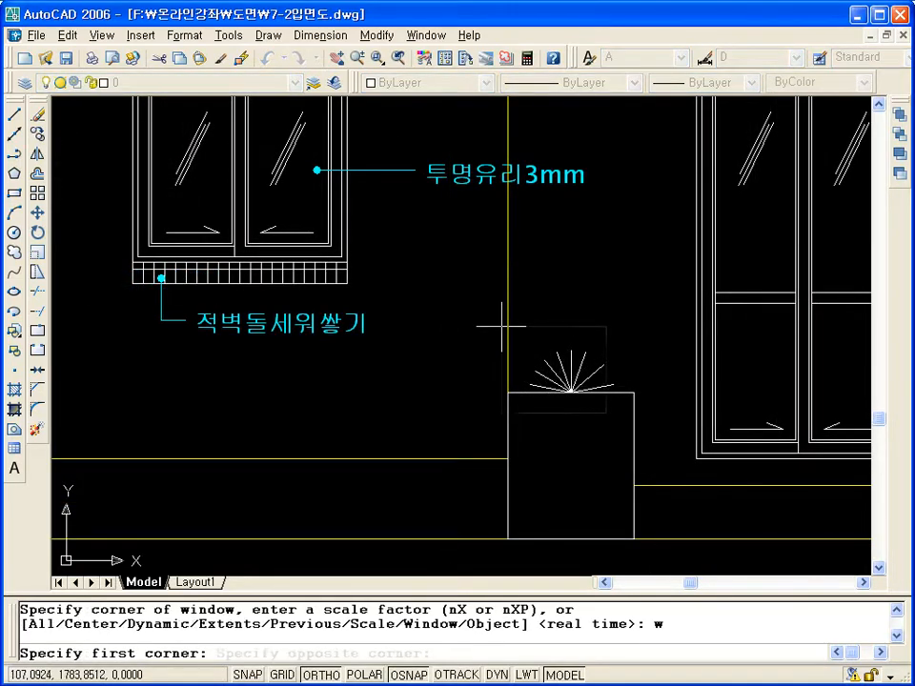
Step: Draw a zigzag polyline across the fan lines, starting and ending on the rectangle's top edge, as the plant's outline
left_click(501, 327)
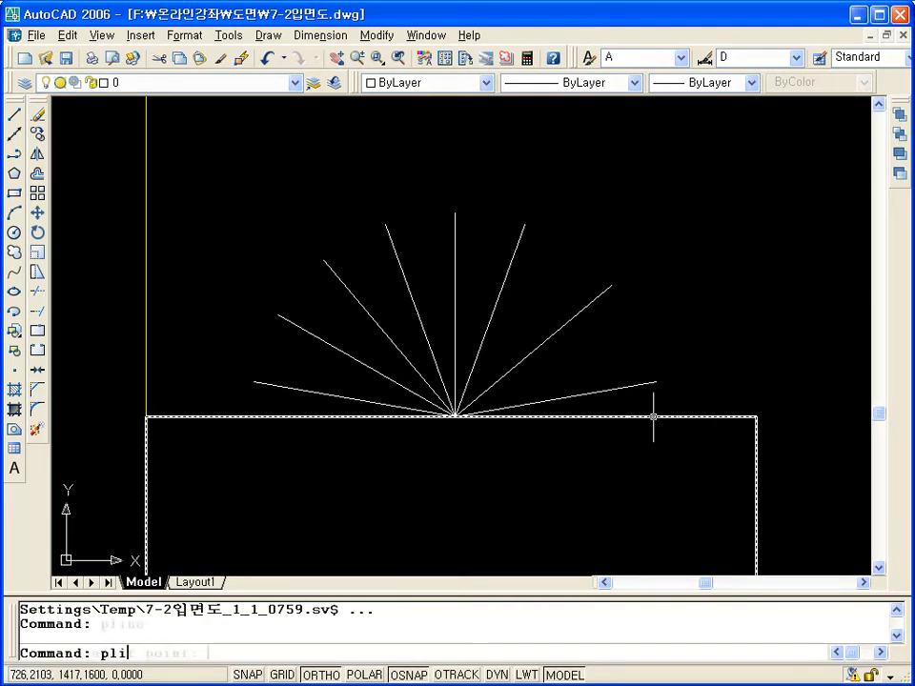
type("ne")
key("Return")
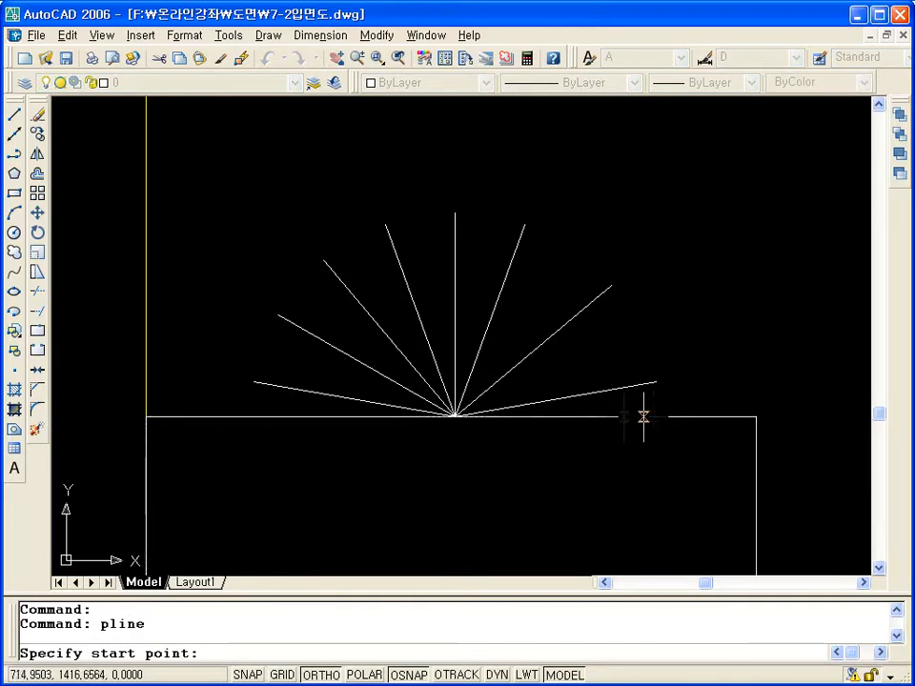
left_click(624, 417)
left_click(655, 381)
left_click(578, 311)
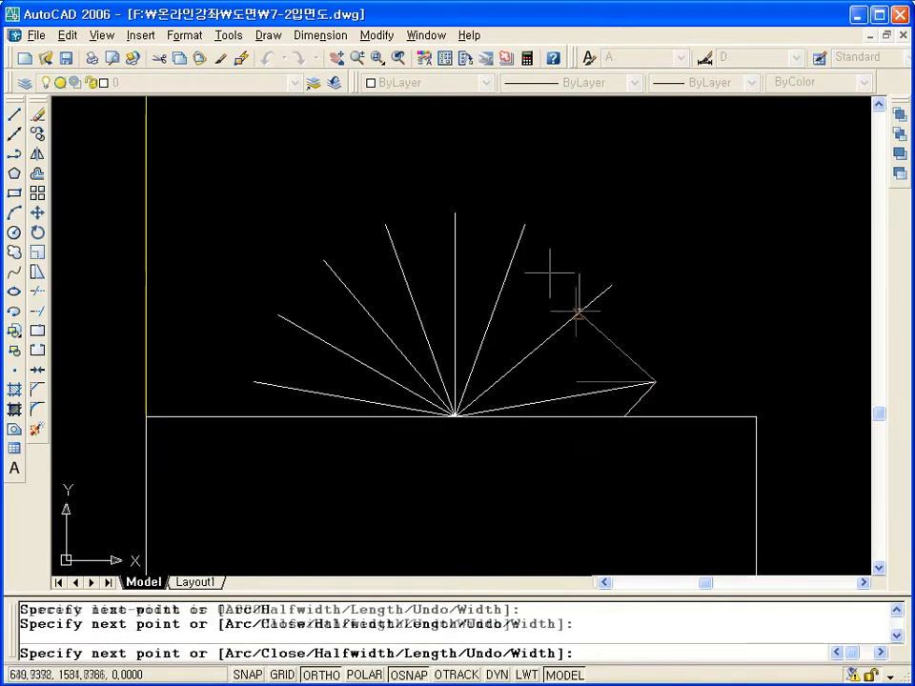
left_click(524, 225)
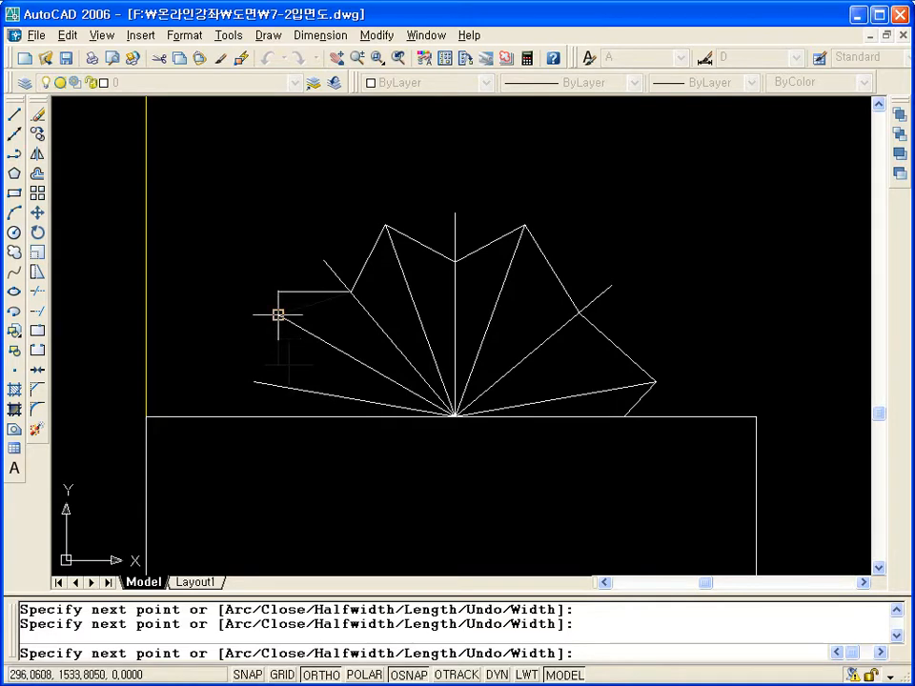
left_click(310, 391)
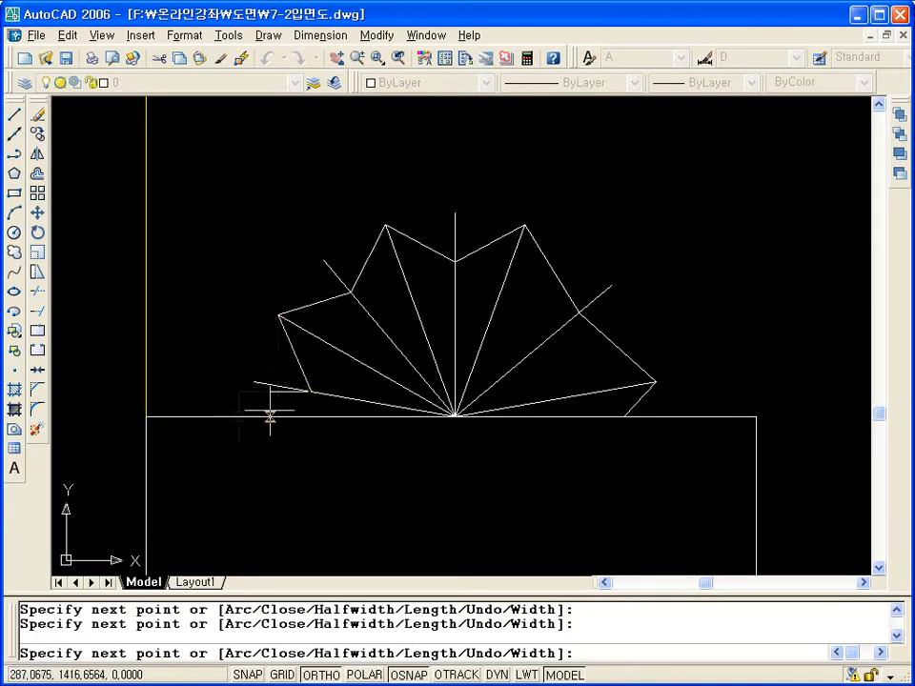
left_click(238, 416)
key("Escape")
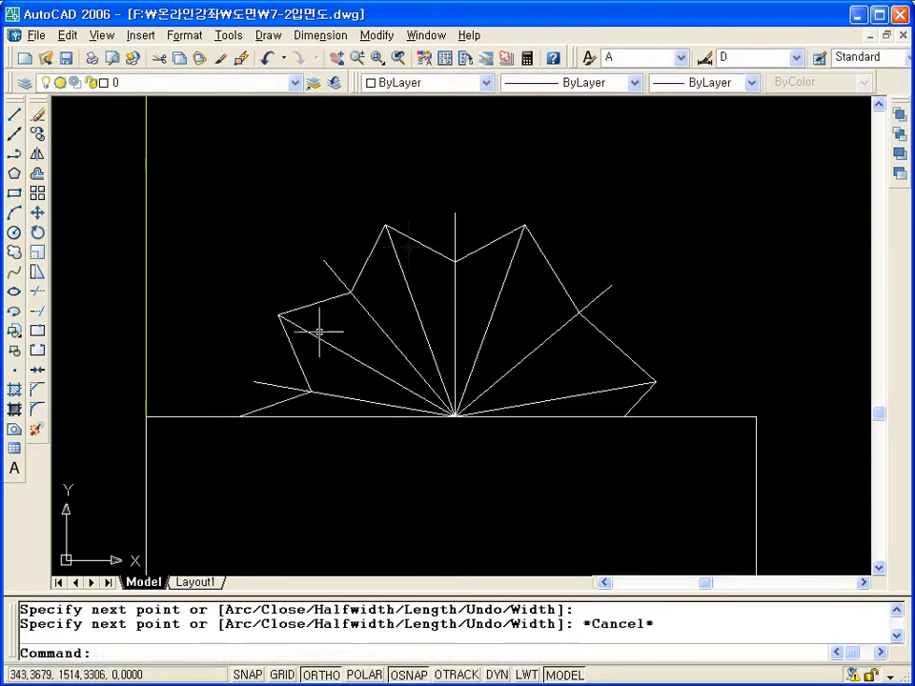
Step: Make several stretched copies of the outline with its central notch vertex placed lower along the vertical line
left_click(463, 261)
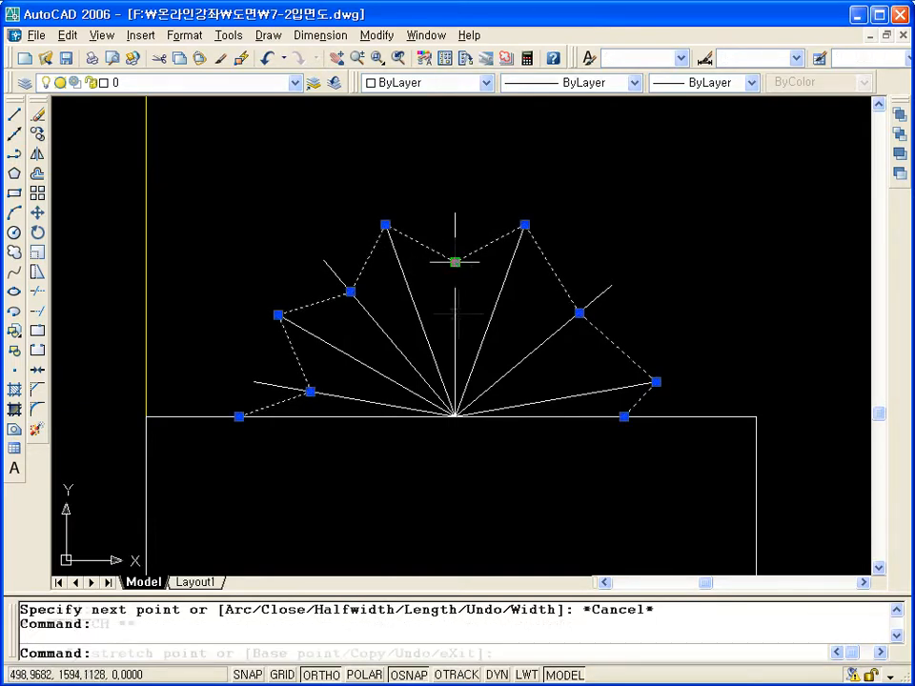
left_click(454, 262)
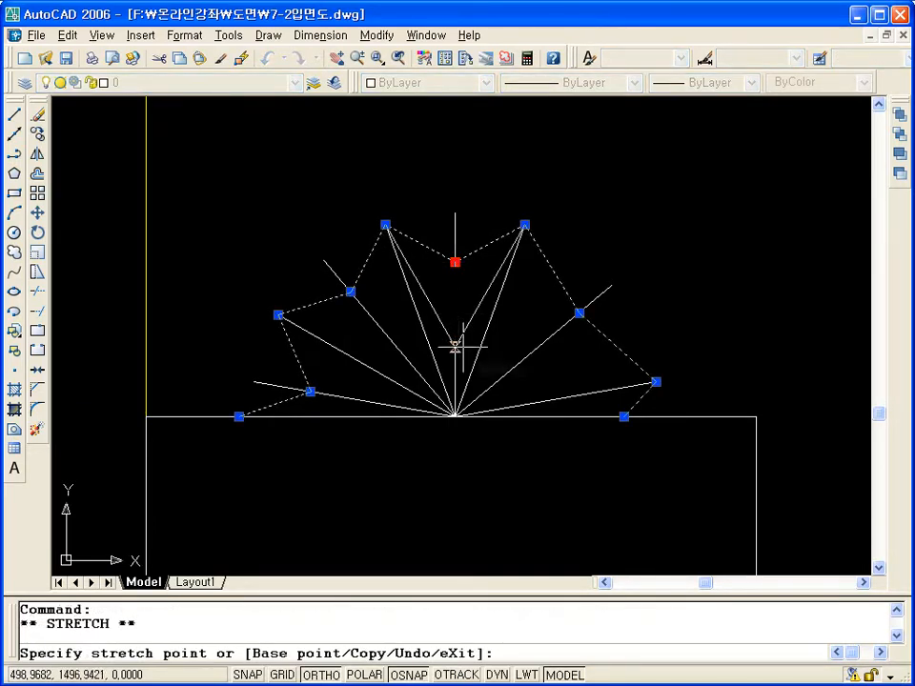
type("c")
key("Return")
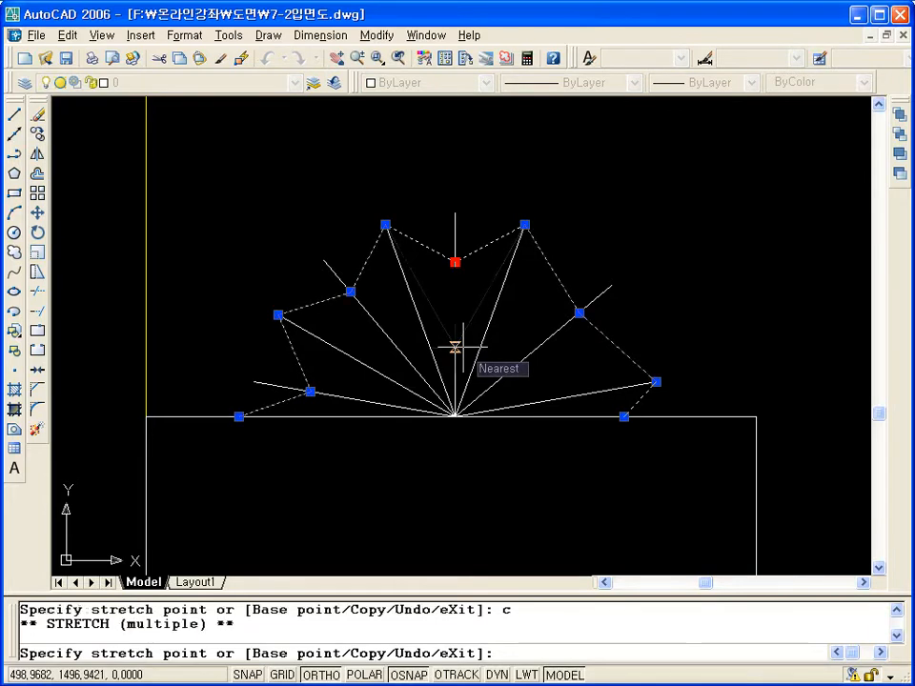
left_click(455, 349)
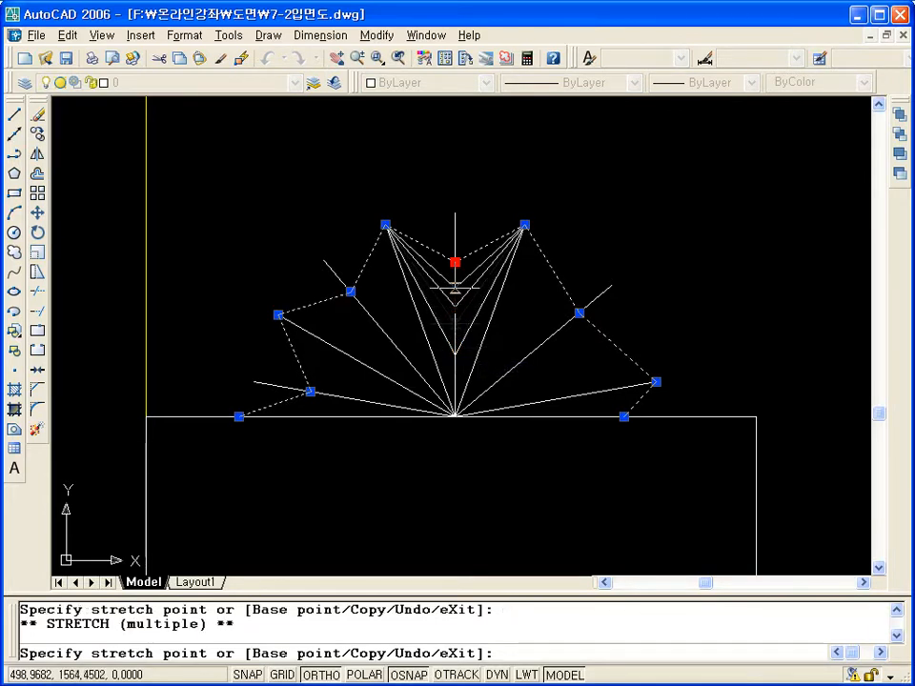
key("Escape")
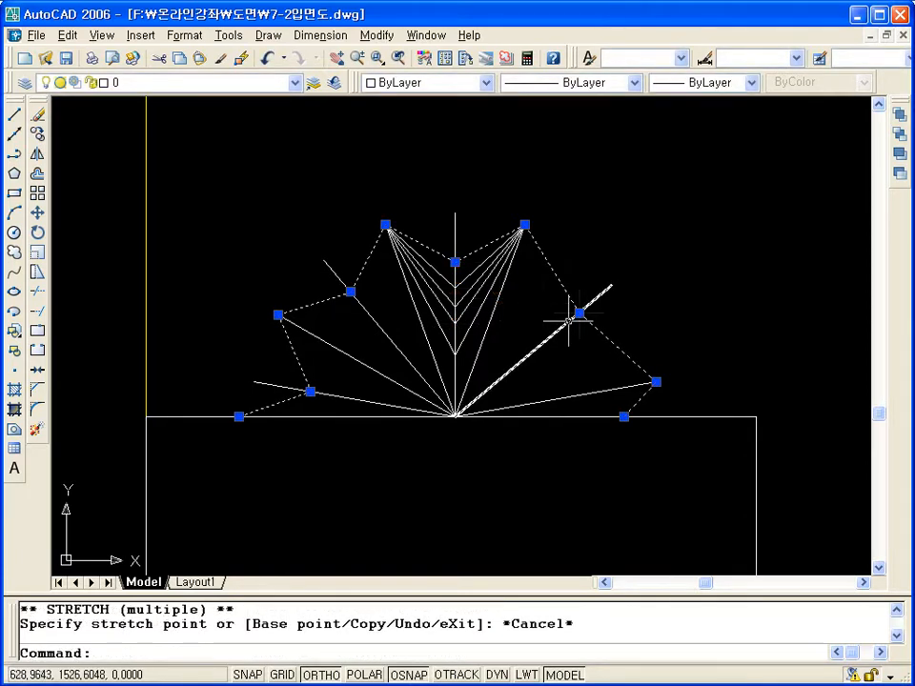
Step: Stretch the outline's right notch vertex inward along its fan line, and add stretched copies with that vertex farther out on the line
left_click(578, 313)
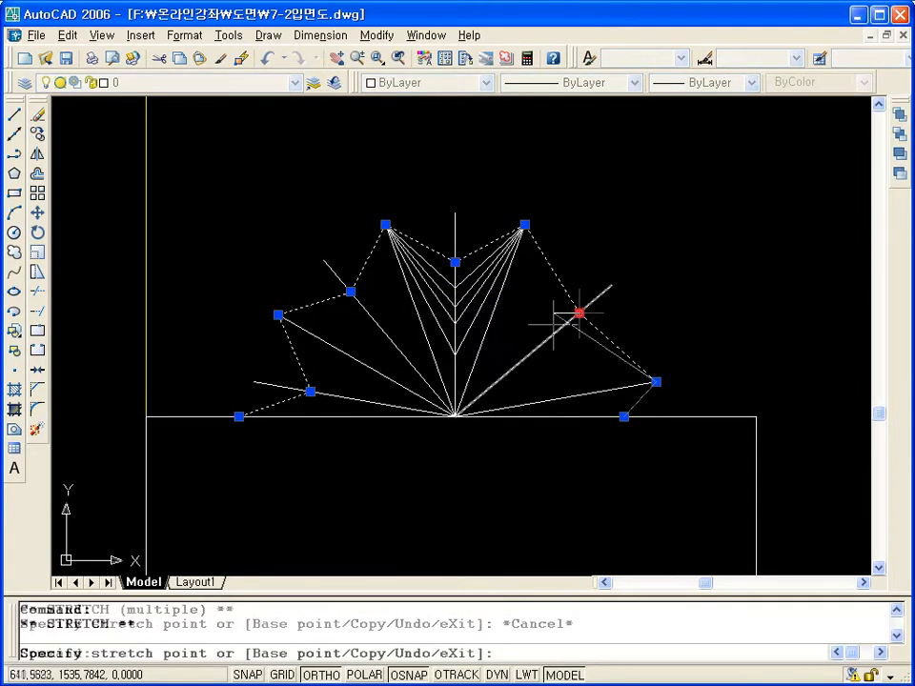
left_click(510, 369)
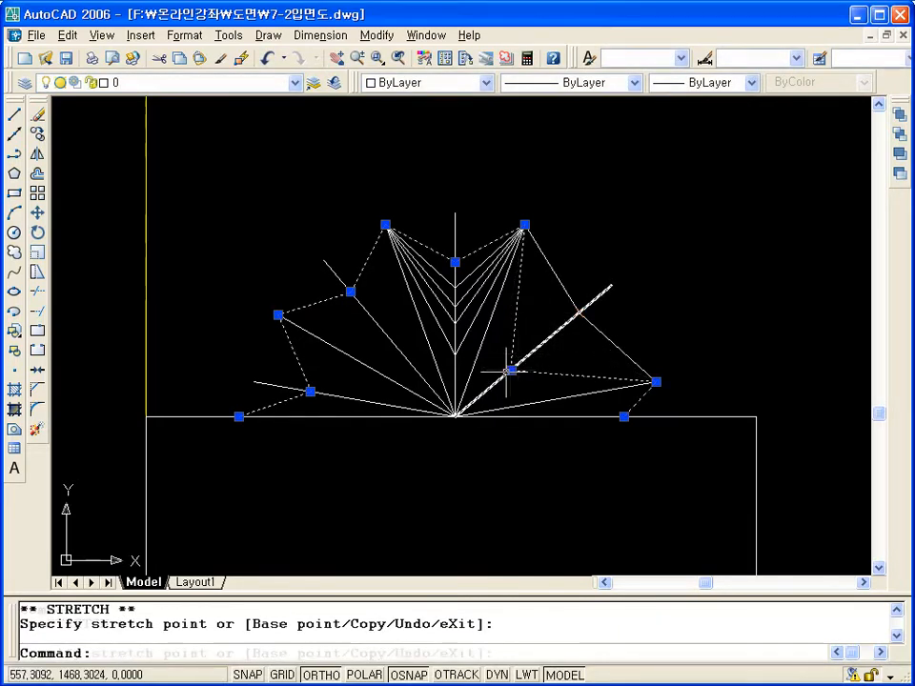
left_click(511, 369)
type("c")
key("Return")
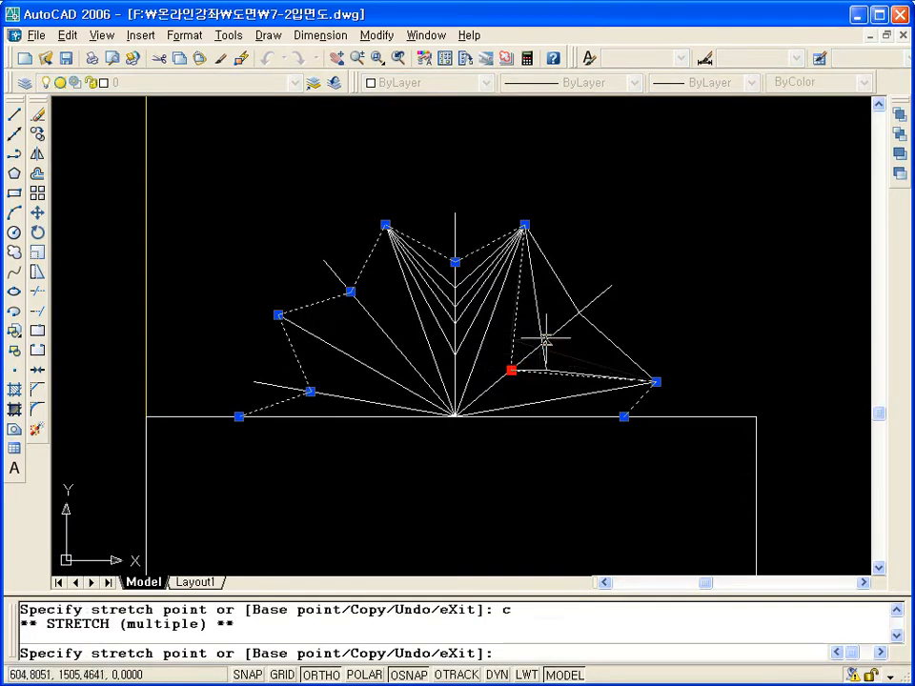
left_click(540, 340)
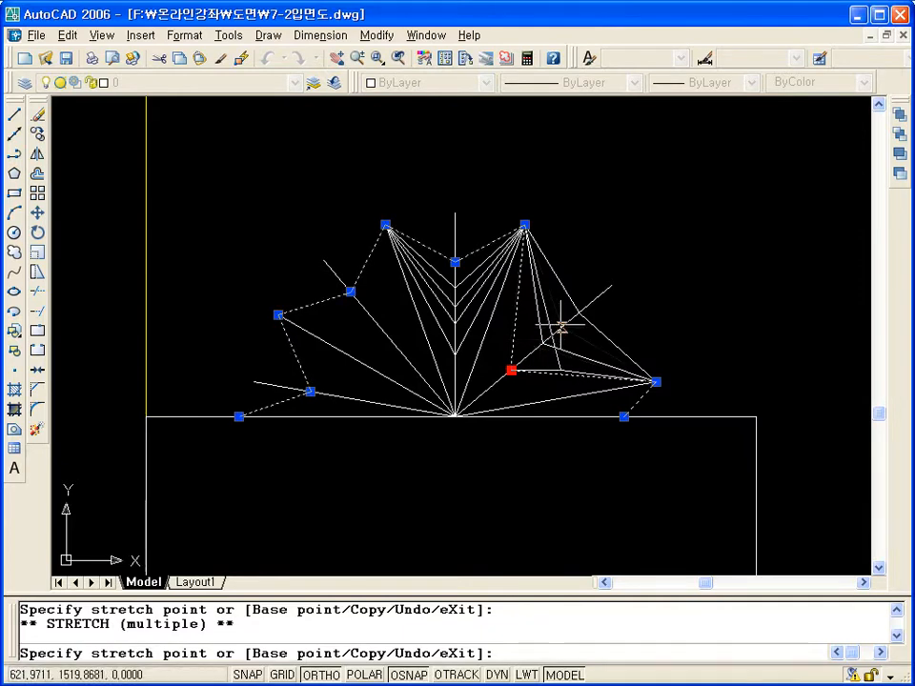
key("Escape")
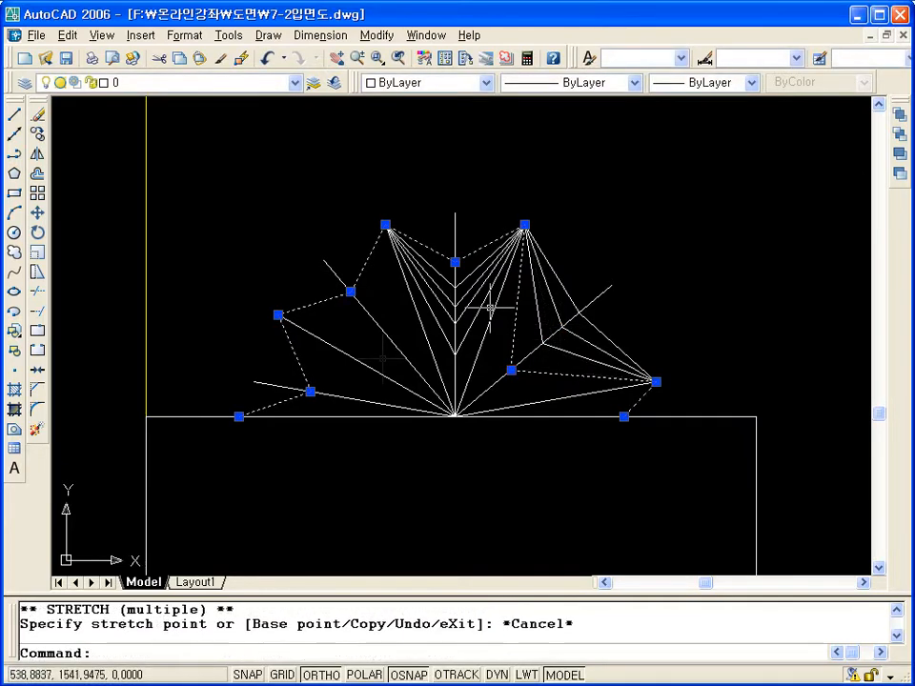
Step: With Ortho off, stretch the upper-left notch vertex inward along its fan line and add stretched copies at points farther out
left_click(351, 292)
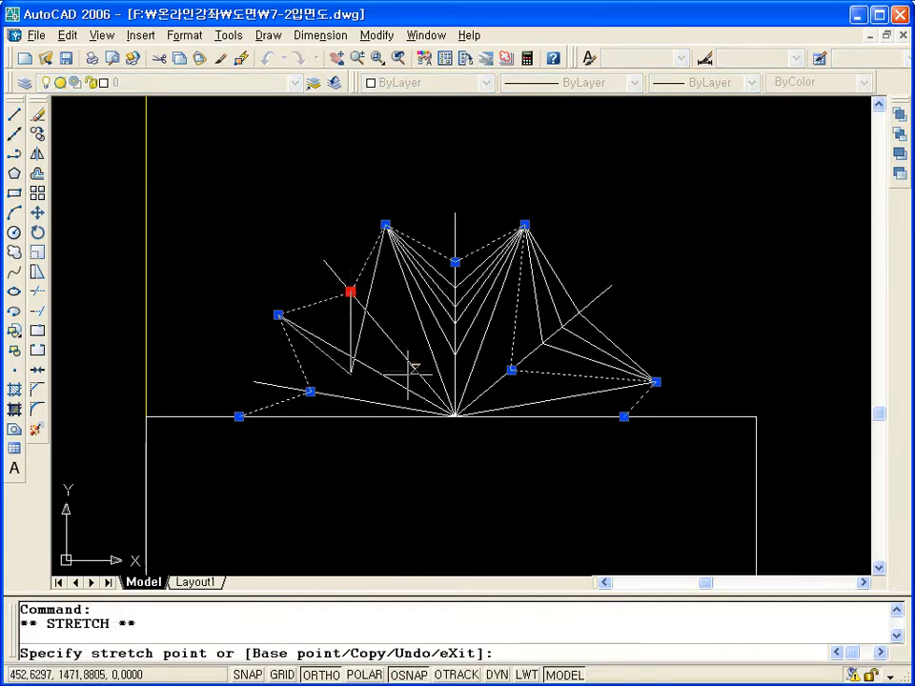
key("F8")
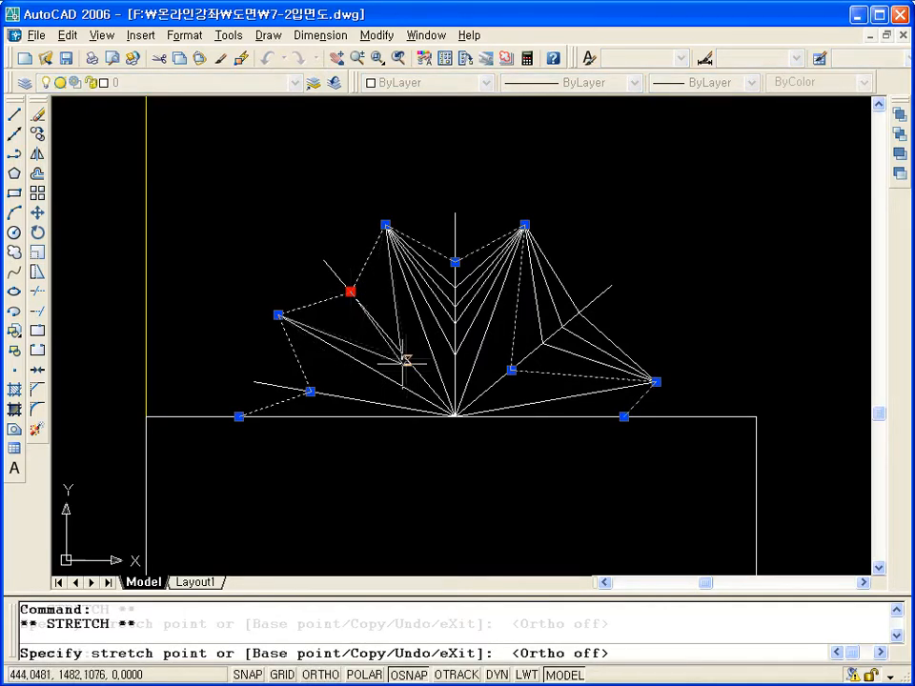
left_click(405, 359)
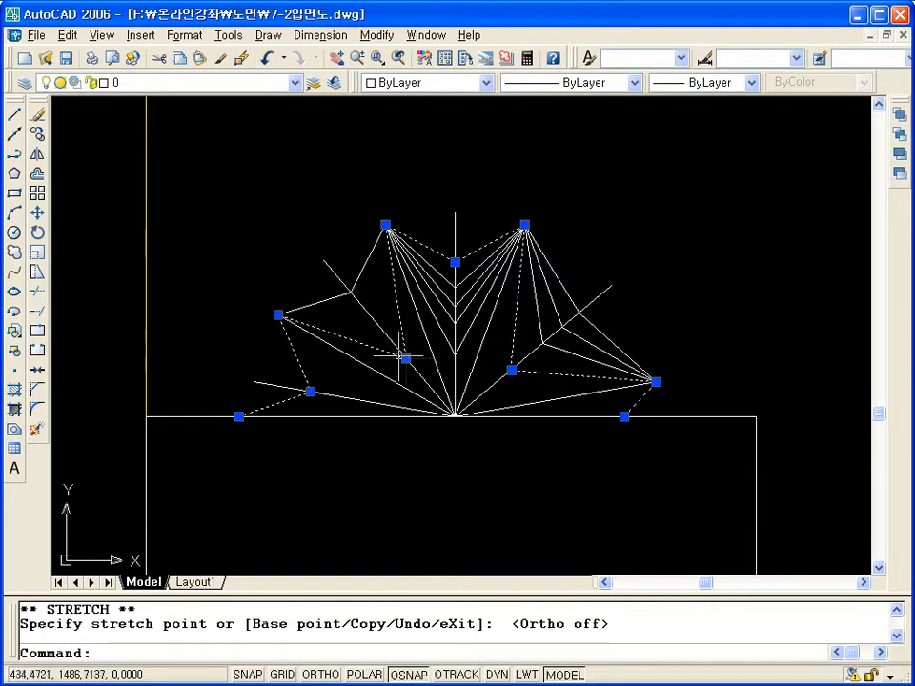
left_click(405, 358)
type("c")
key("Return")
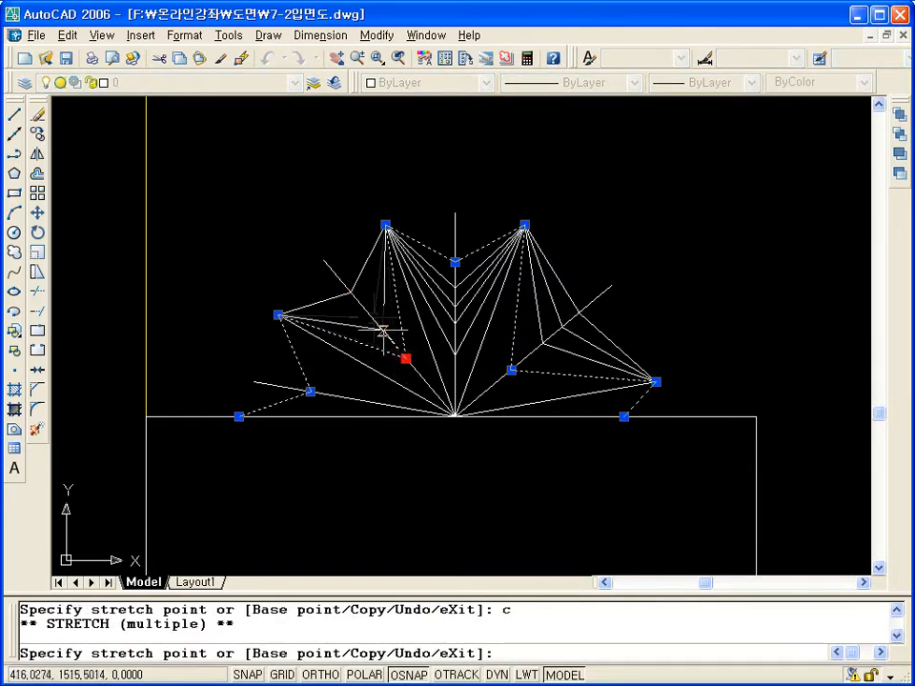
left_click(373, 321)
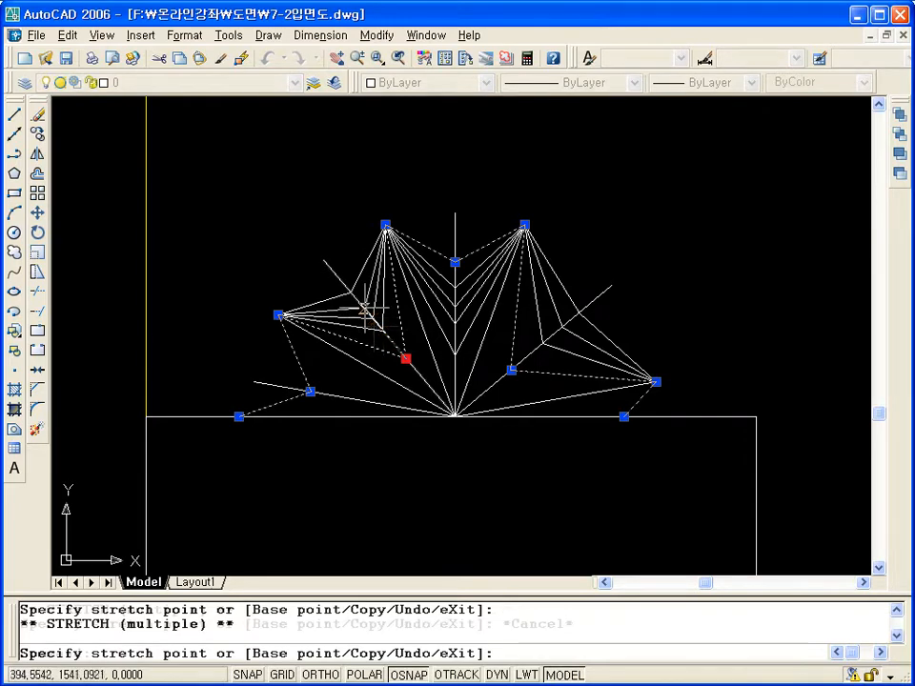
key("Escape")
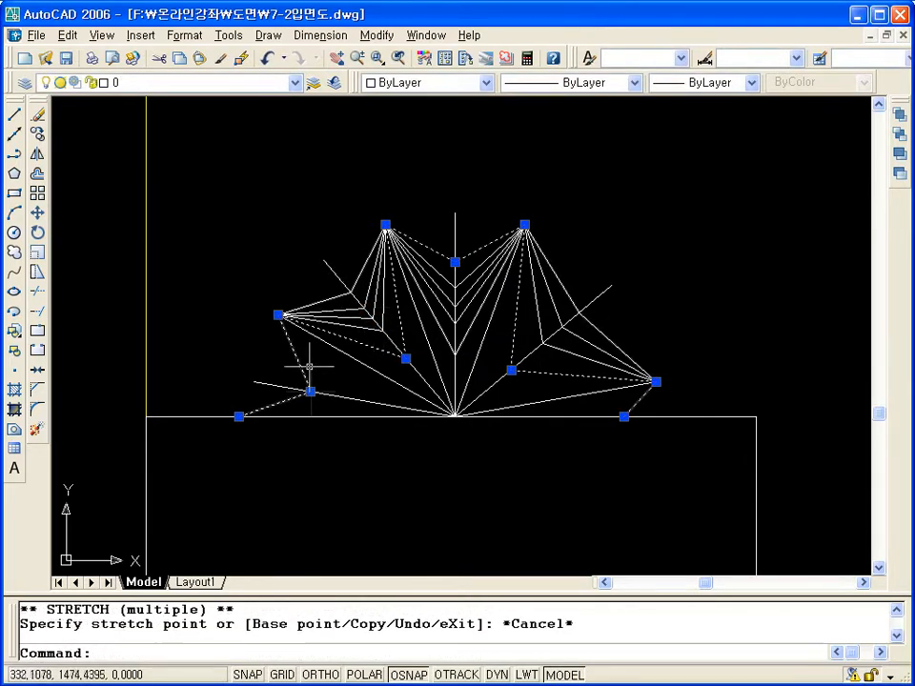
Step: Make stretched copies of the outline with the lowest left notch vertex moved inward along the lowest left fan line
left_click(309, 391)
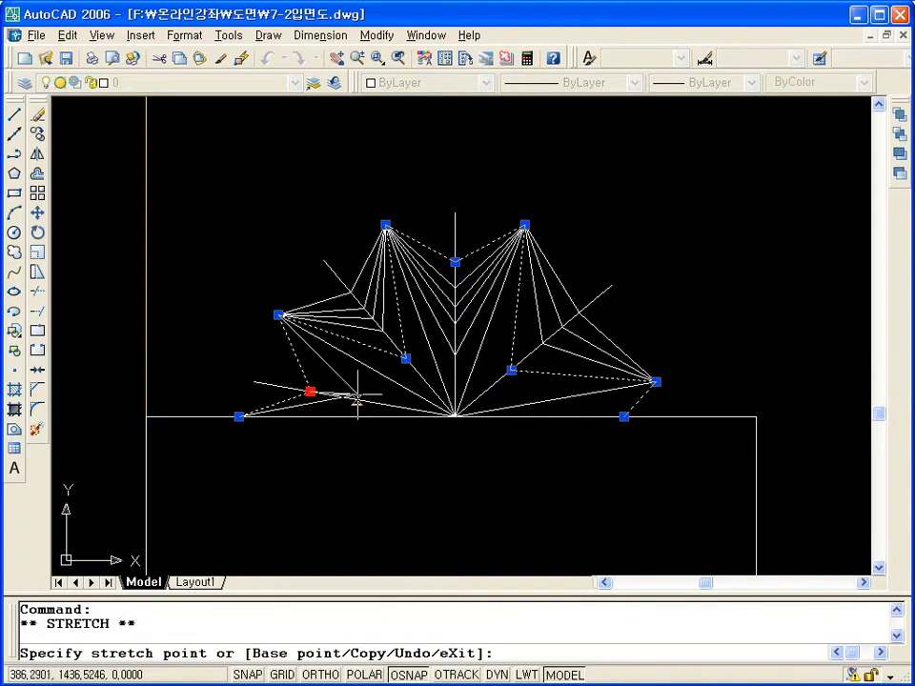
type("c")
key("Return")
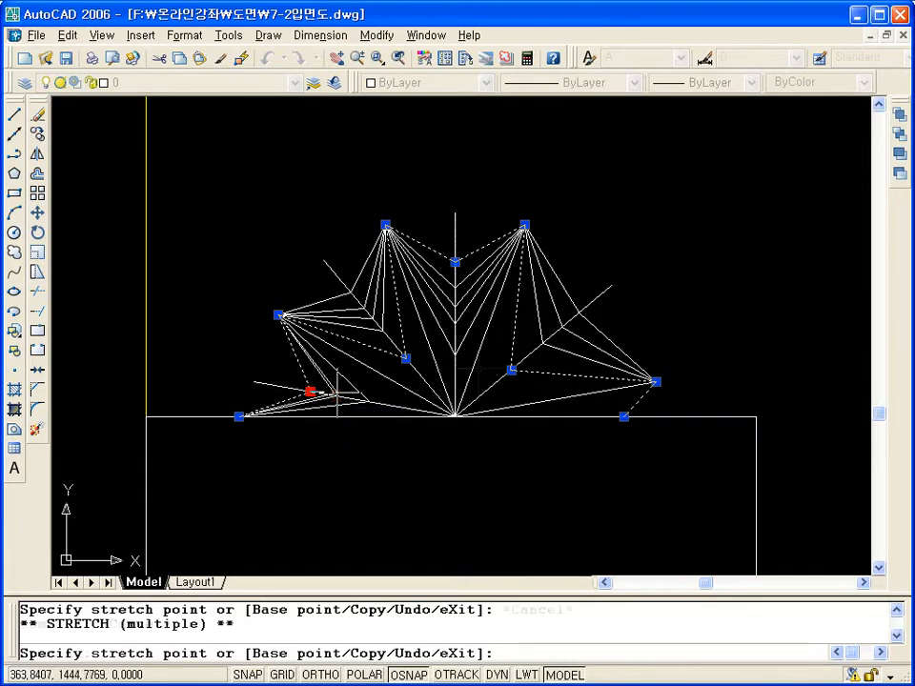
key("Escape")
key("Escape")
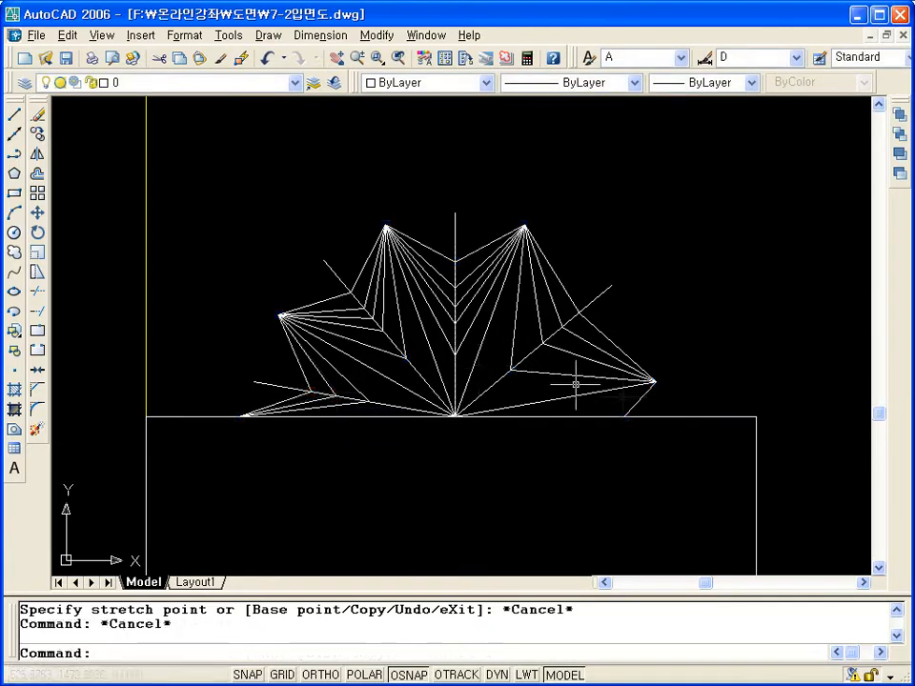
Step: Make stretched copies of the outline with its right end point moved inward along the rectangle's top edge
left_click(624, 416)
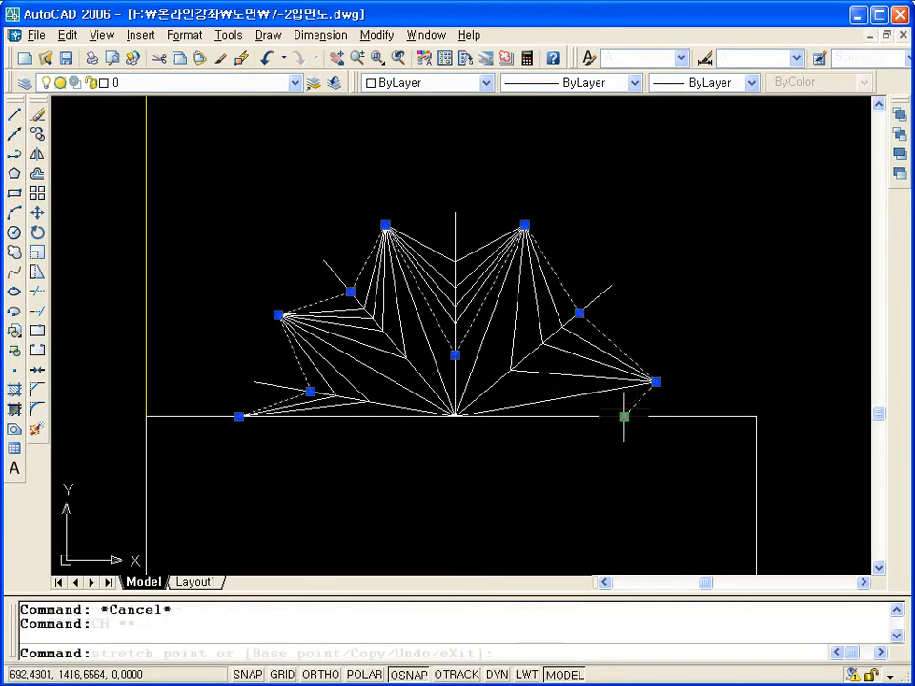
left_click(624, 415)
type("c")
key("Return")
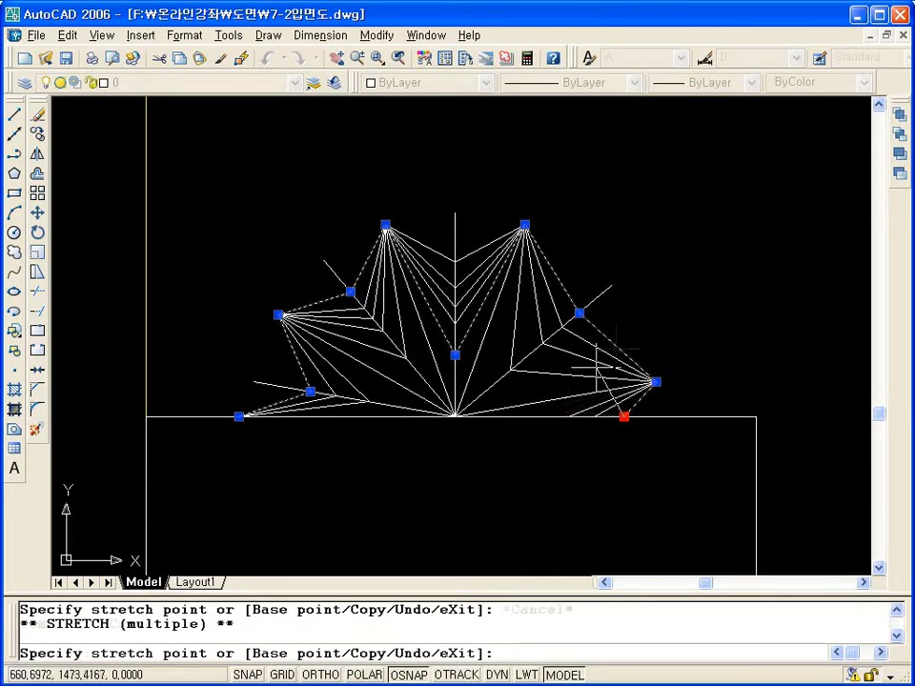
key("Escape")
key("Escape")
key("Escape")
Step: Open DesignCenter and display the blocks of the sample drawing Landscaping.dwg
scroll(615, 347, "down", 5)
scroll(586, 351, "up", 3)
scroll(626, 360, "down", 5)
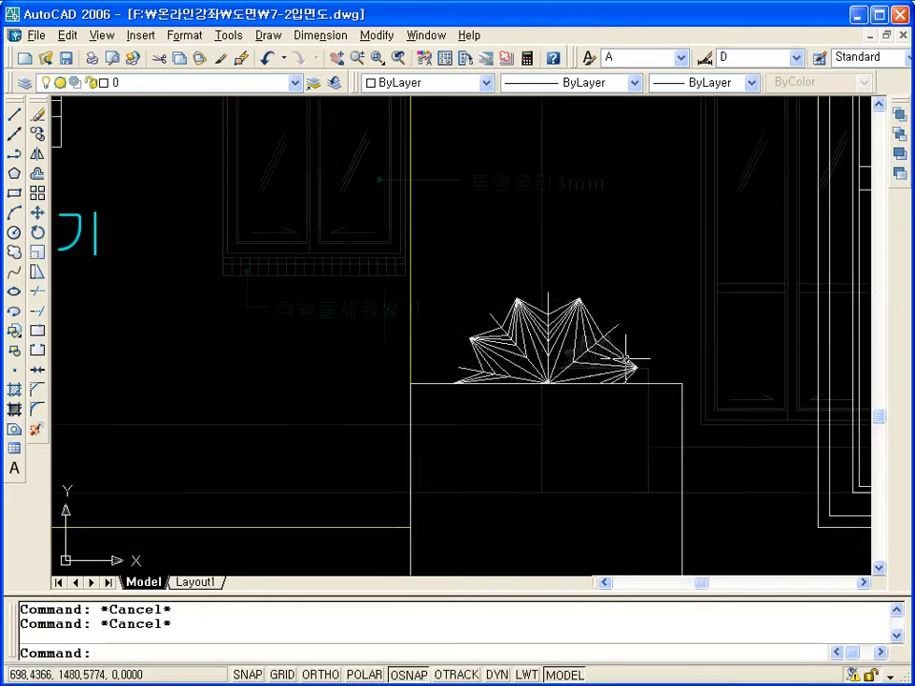
type("z")
key("Return")
scroll(345, 395, "down", 5)
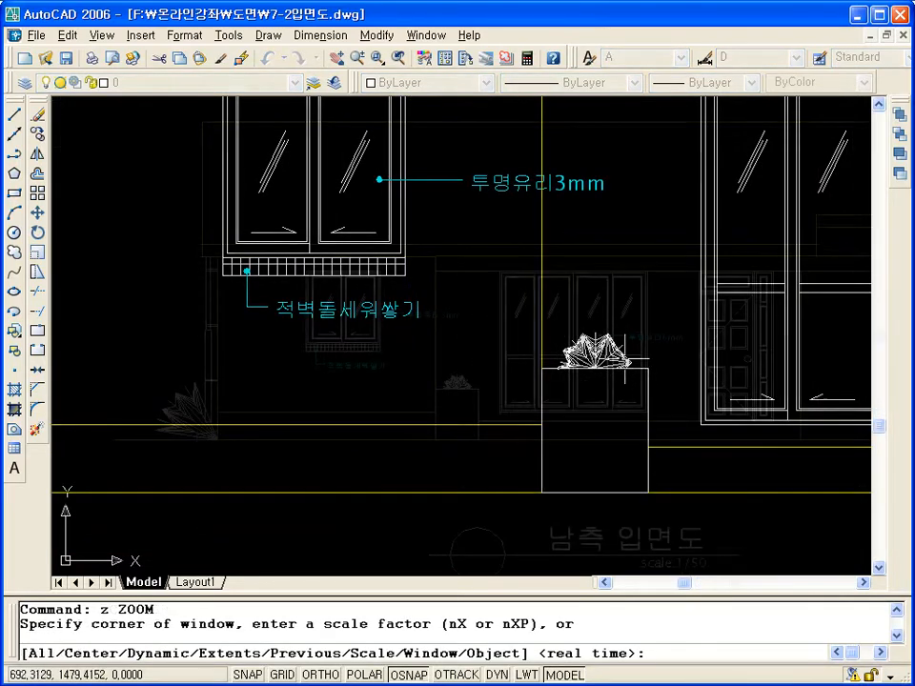
type("a")
key("Return")
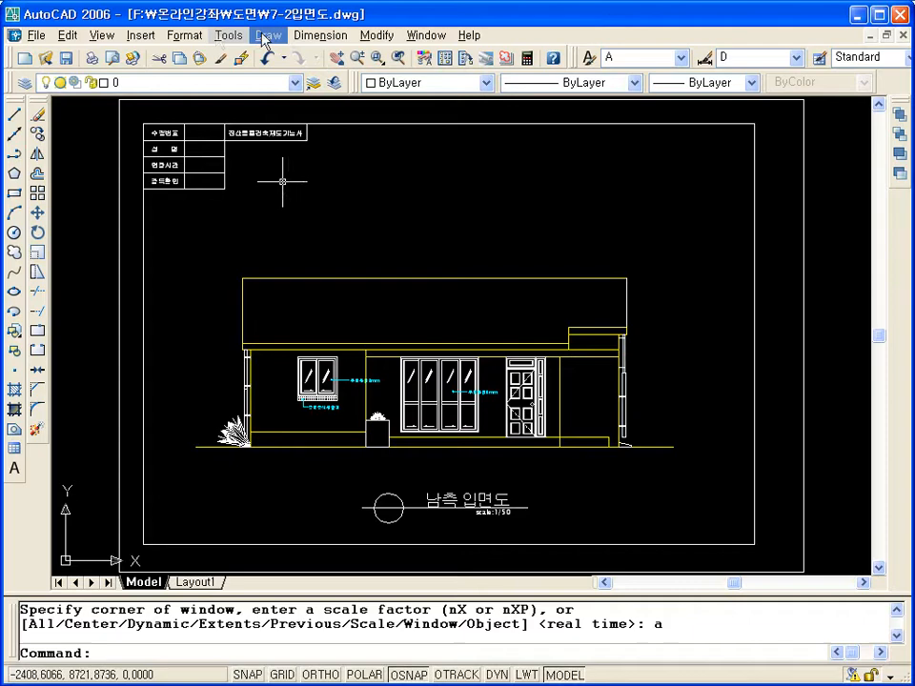
left_click(218, 42)
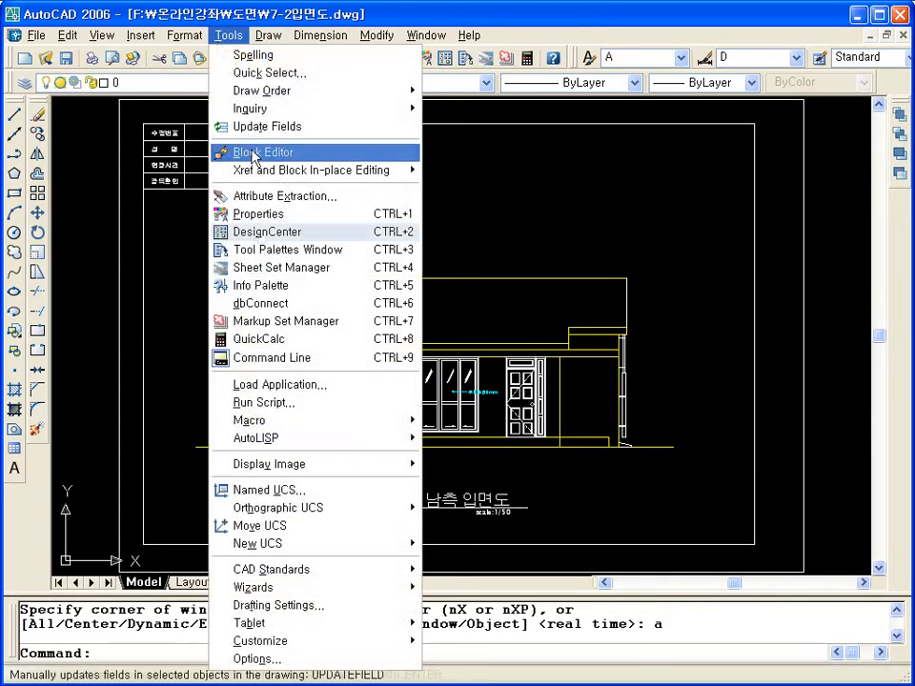
left_click(260, 232)
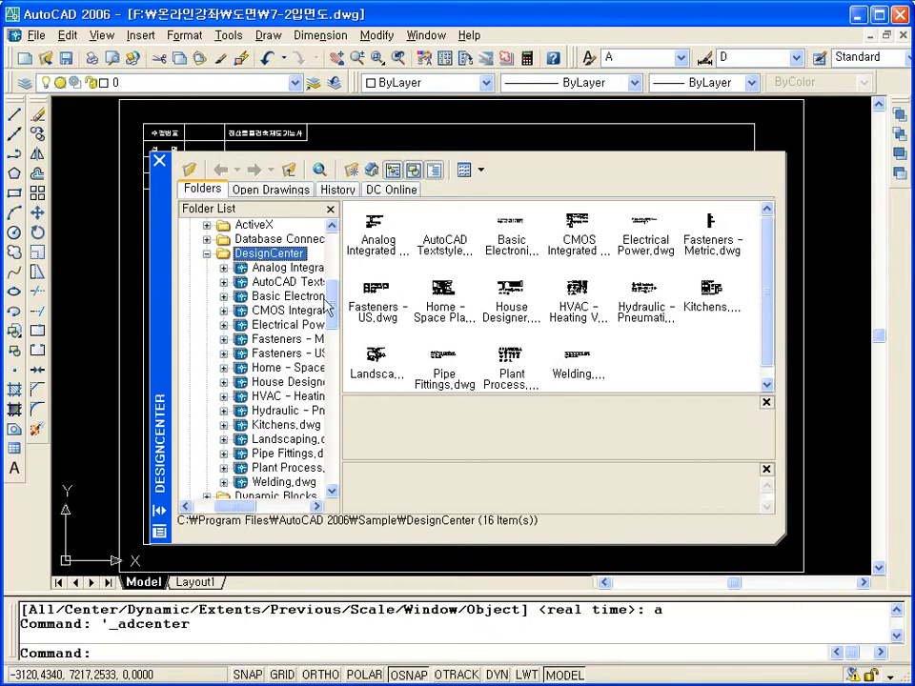
left_click_drag(332, 308, 333, 324)
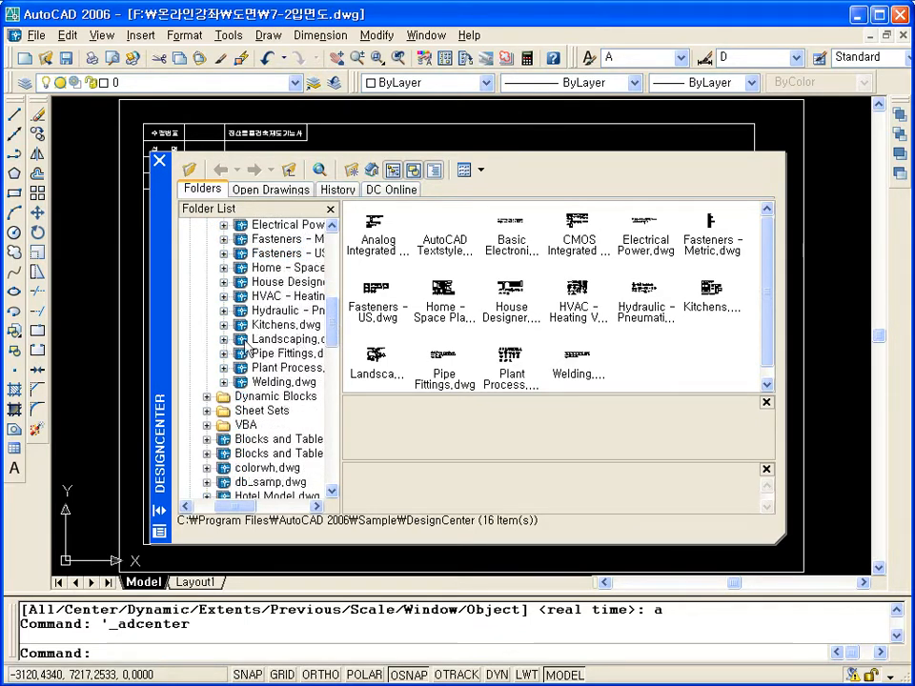
left_click(224, 339)
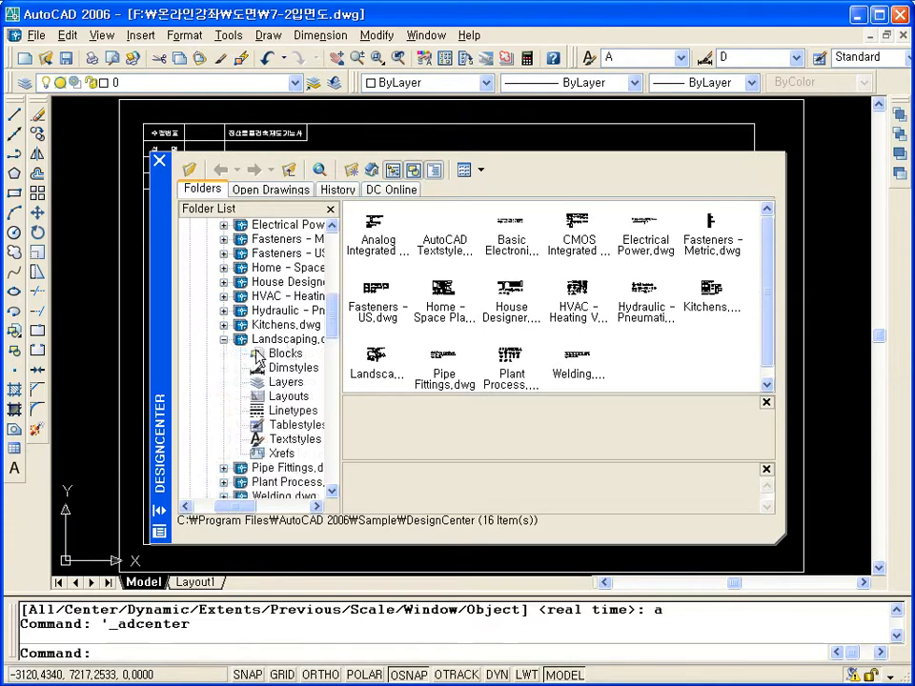
left_click(287, 353)
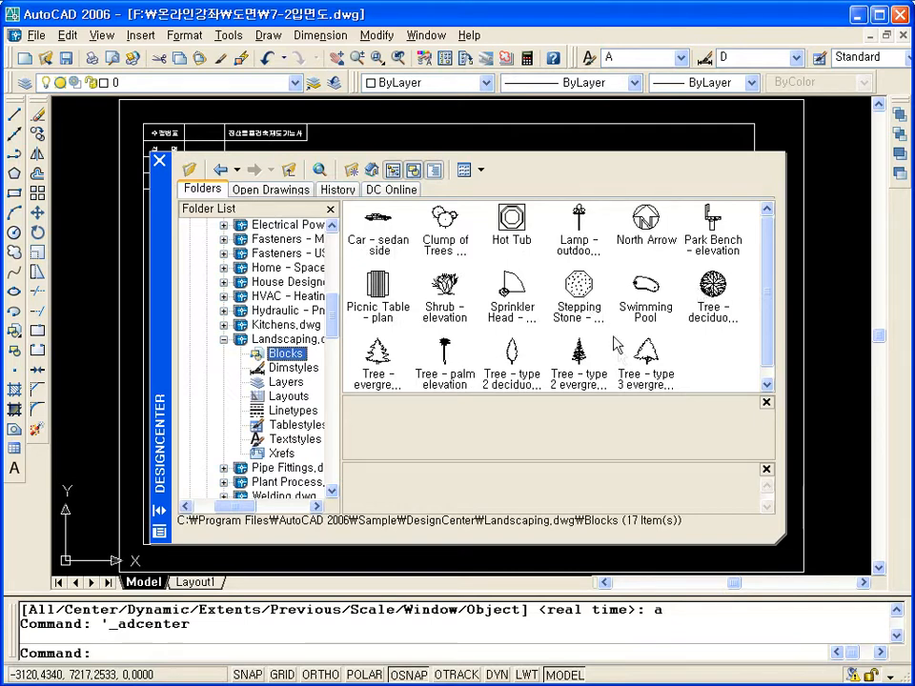
Step: Preview the type 3 evergreen tree, shrub and type 2 evergreen tree elevation blocks, and briefly open the Tool Palettes
left_click(645, 354)
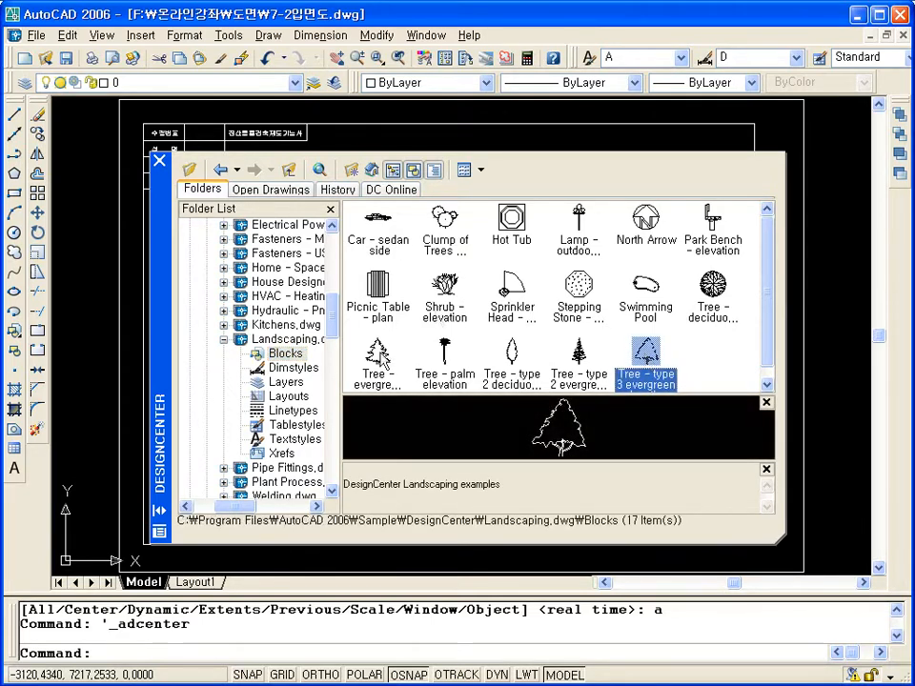
left_click(446, 290)
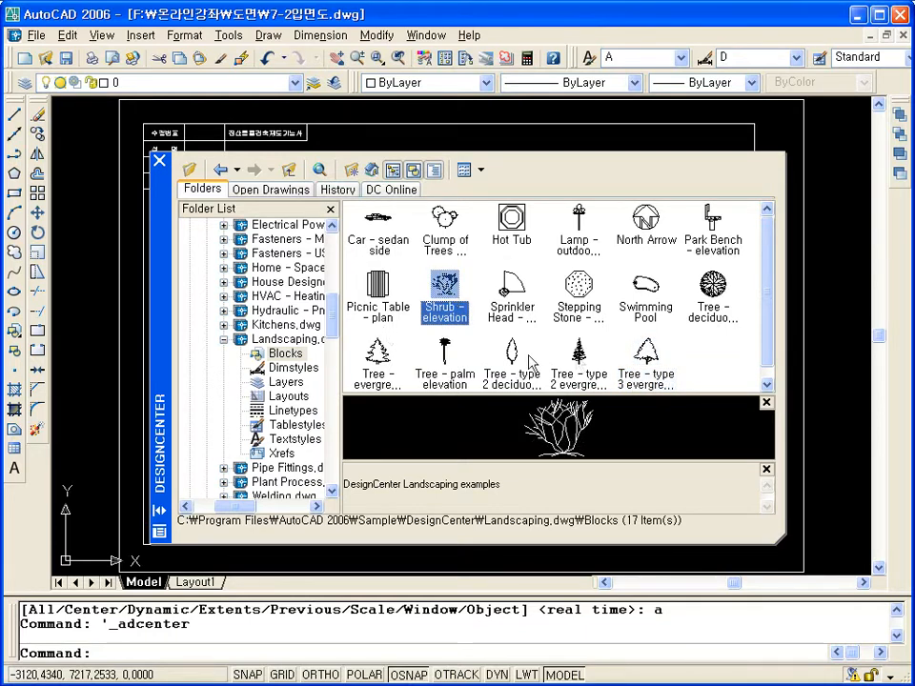
left_click(579, 358)
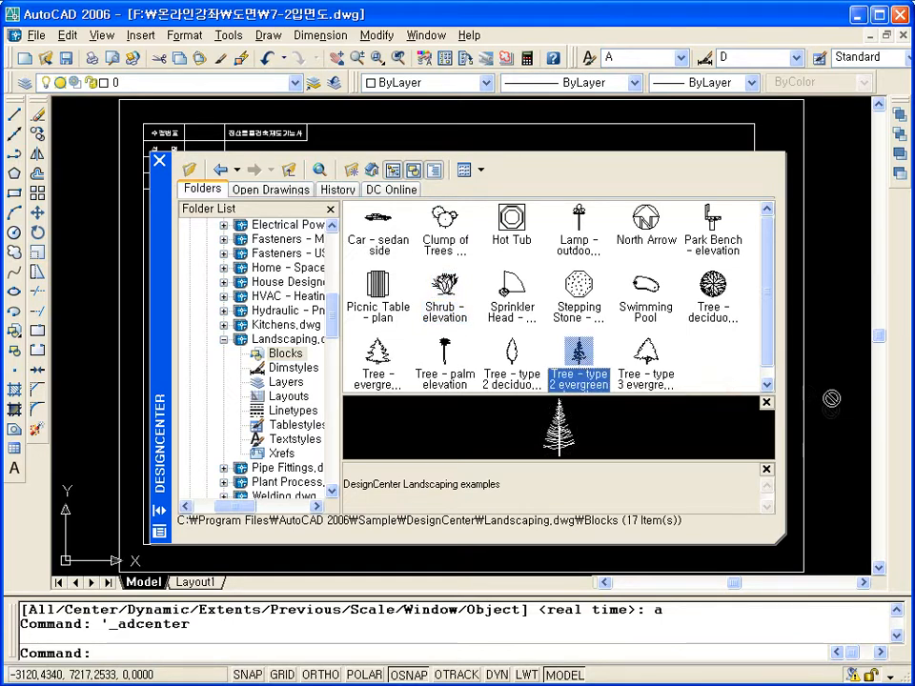
key("ctrl+3")
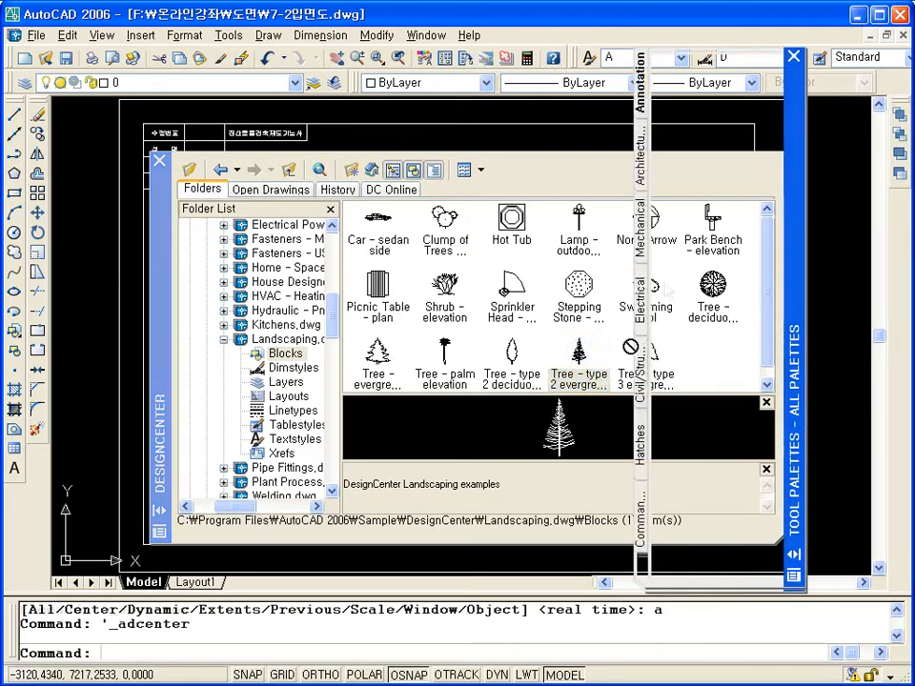
left_click(792, 55)
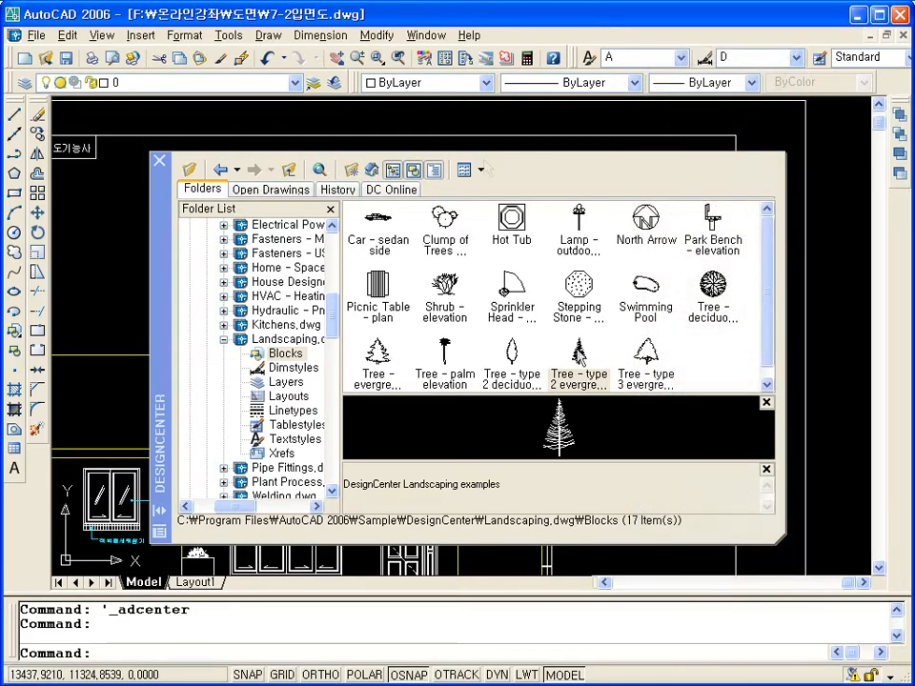
Step: Insert the "Tree - type 2 evergreen elevation" block at scale 1 and angle 0 near the sheet border's right edge, and close DesignCenter
left_click(470, 152)
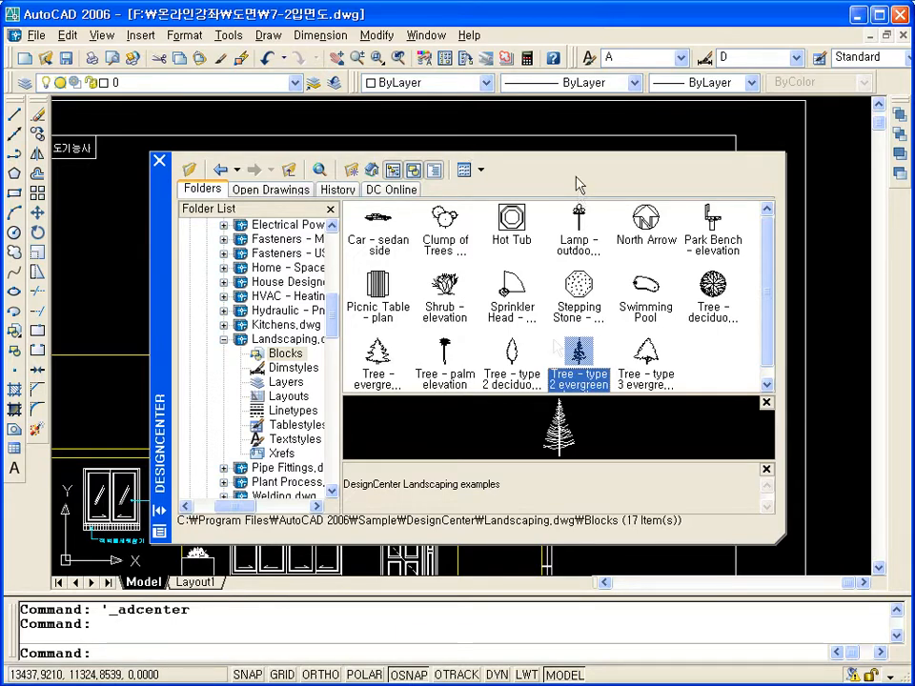
right_click(589, 370)
left_click(603, 371)
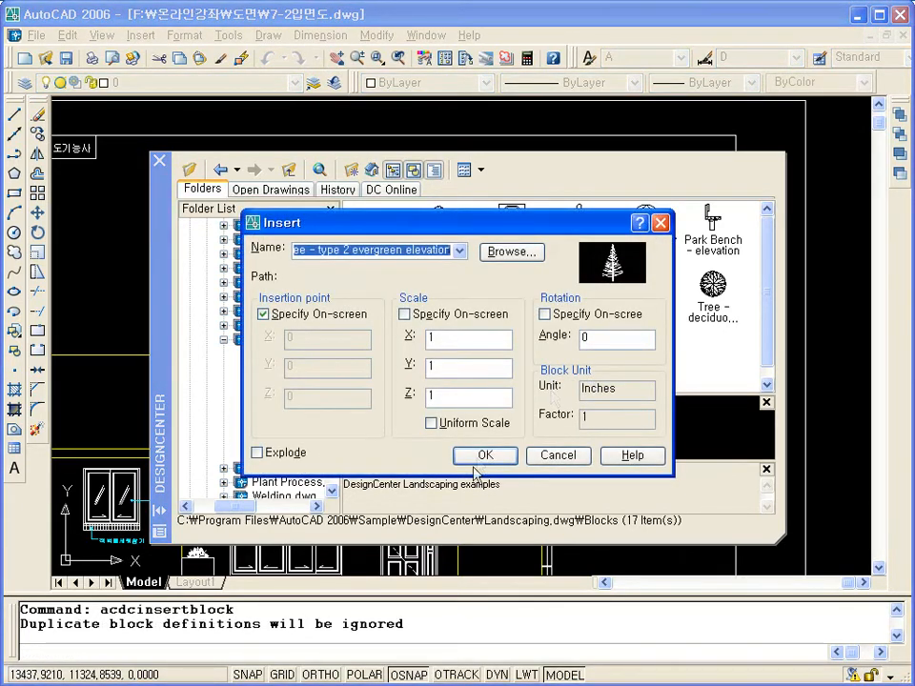
left_click(478, 459)
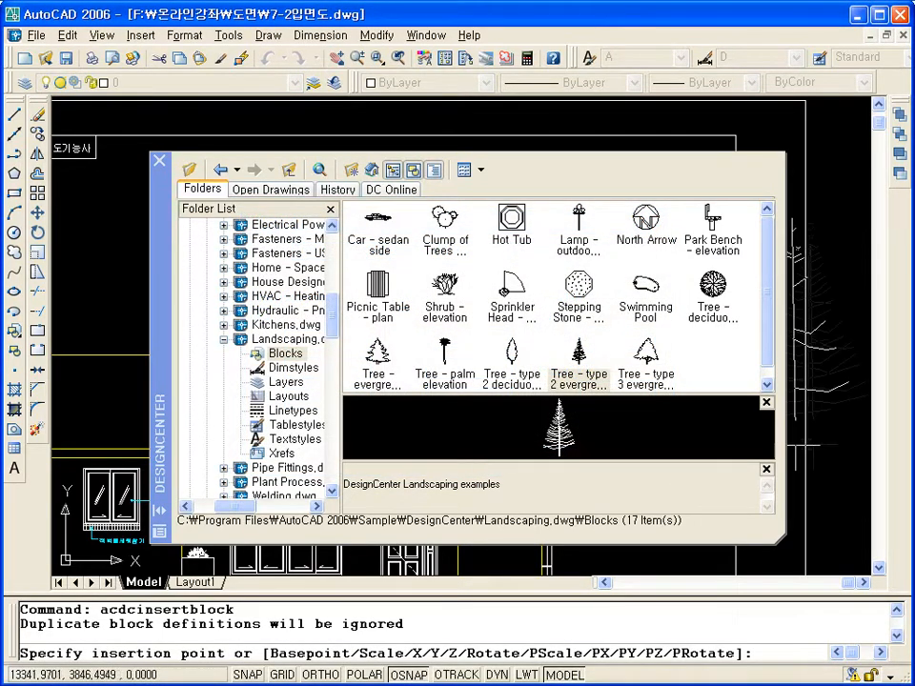
left_click(805, 439)
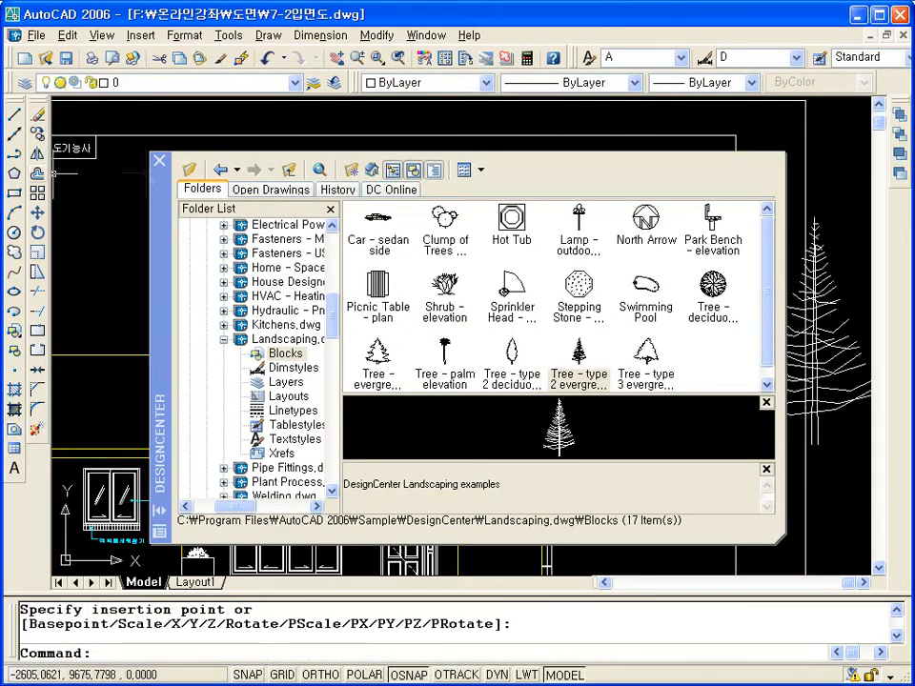
left_click(159, 161)
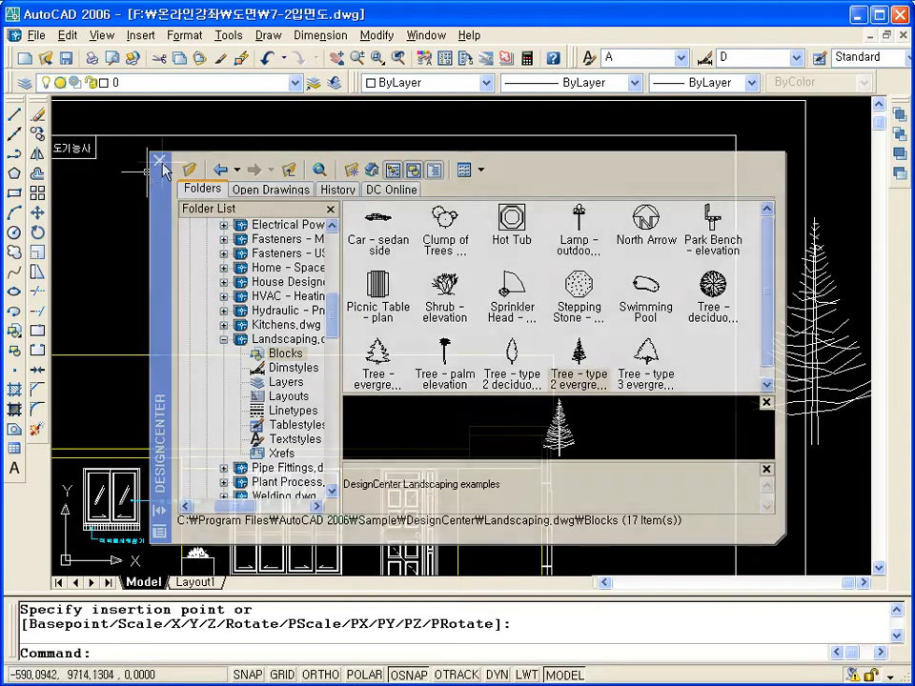
scroll(431, 262, "down", 3)
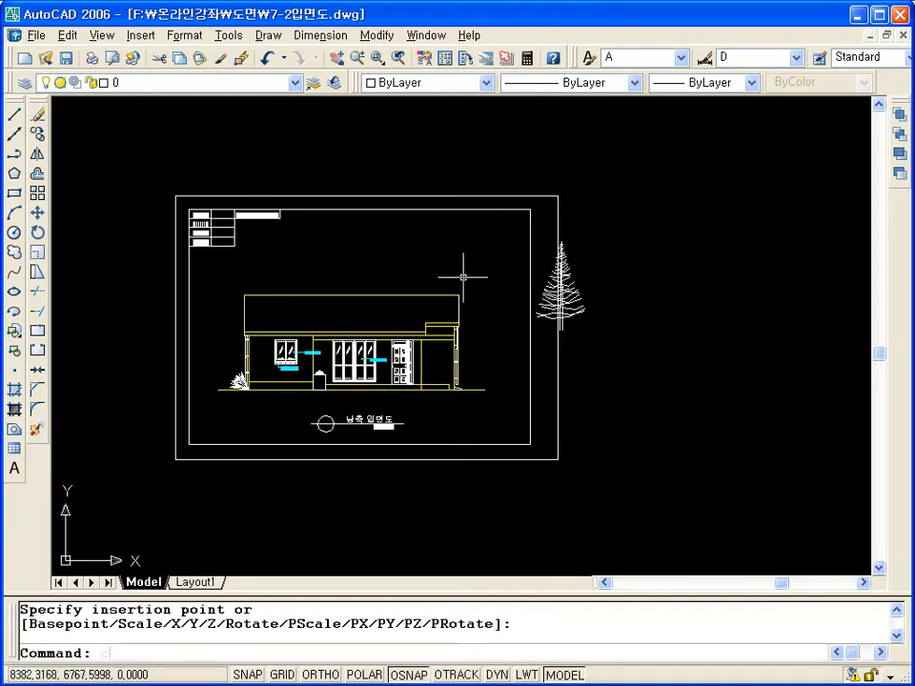
key("Escape")
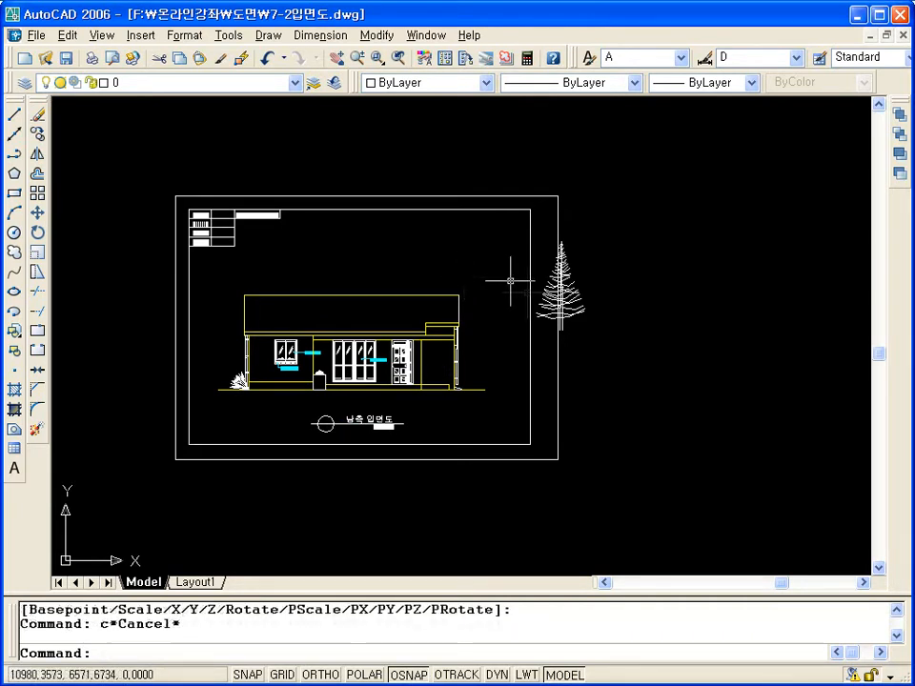
Step: Move the evergreen tree by its trunk base onto the right end of the elevation's ground line
type("m")
key("Return")
left_click(560, 285)
key("Return")
left_click(562, 329)
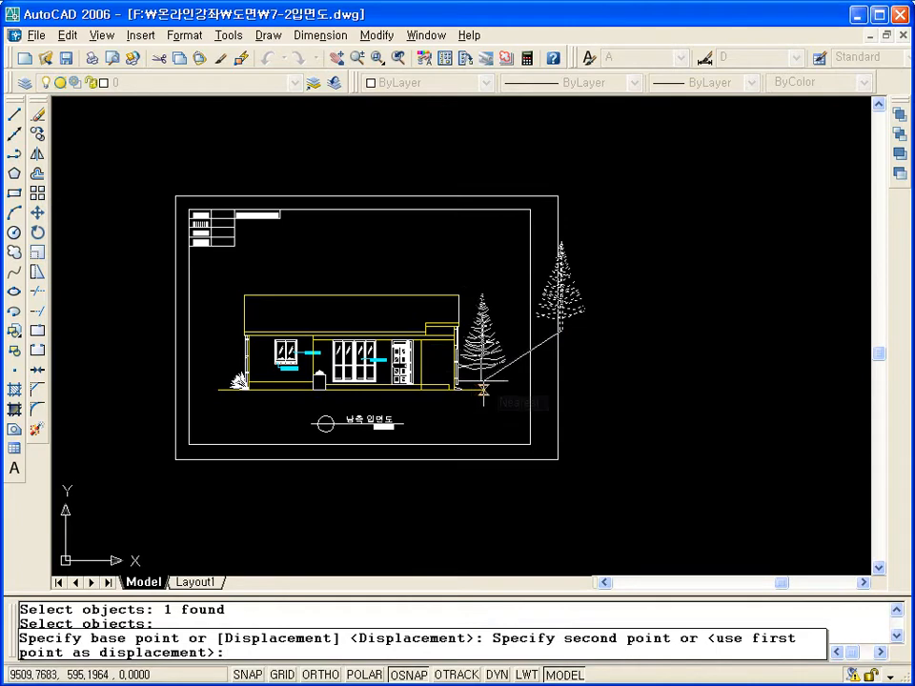
left_click(483, 389)
key("Escape")
Step: Scale the tree down about its trunk base, using its full height as the reference length and a point near eave level as the new height
type("z")
key("Return")
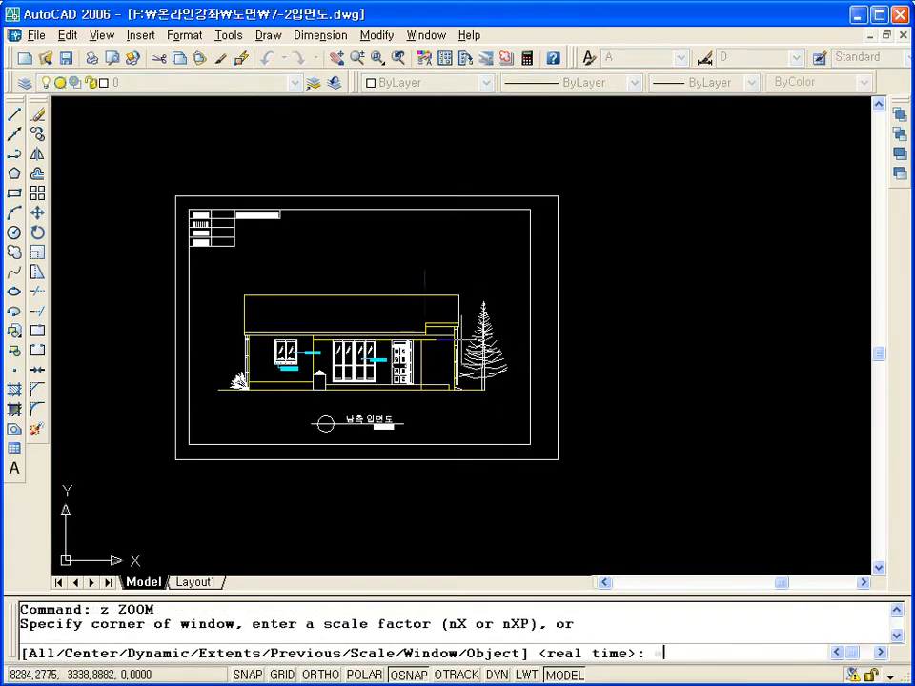
type("w")
key("Return")
left_click(438, 300)
left_click(529, 413)
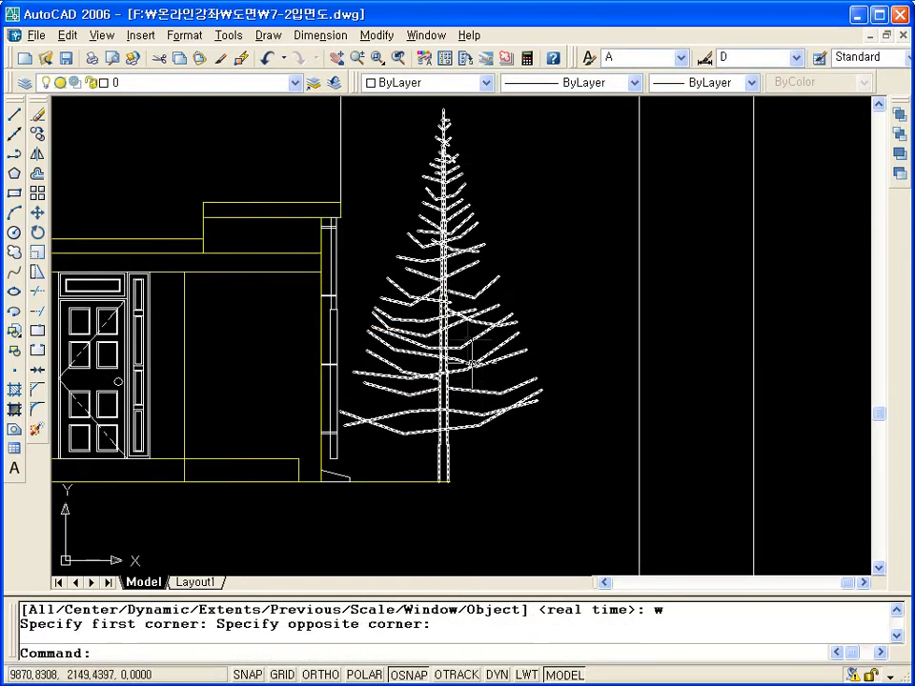
type("sc")
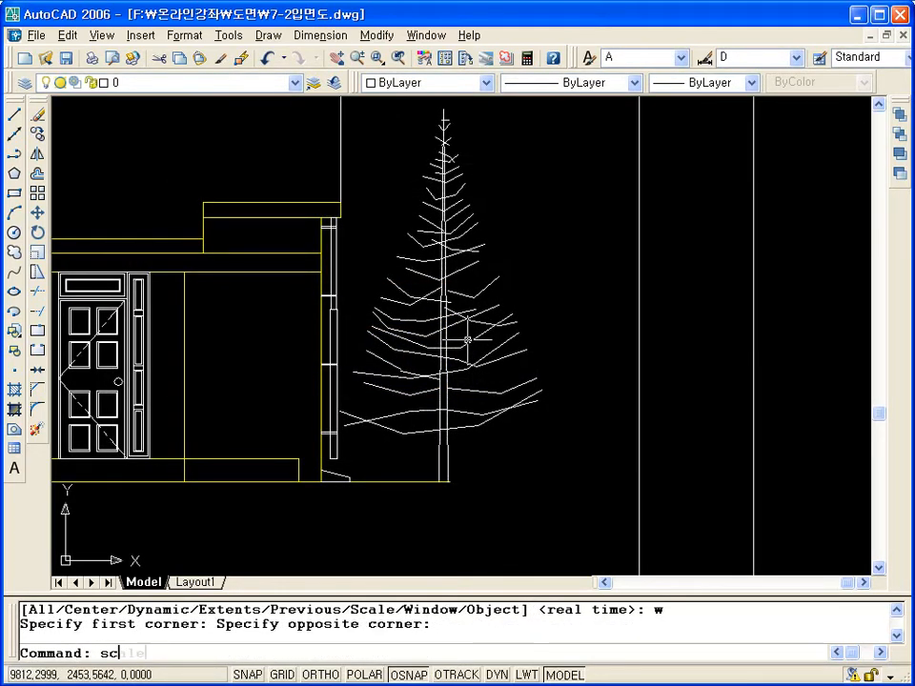
type("ale")
key("Return")
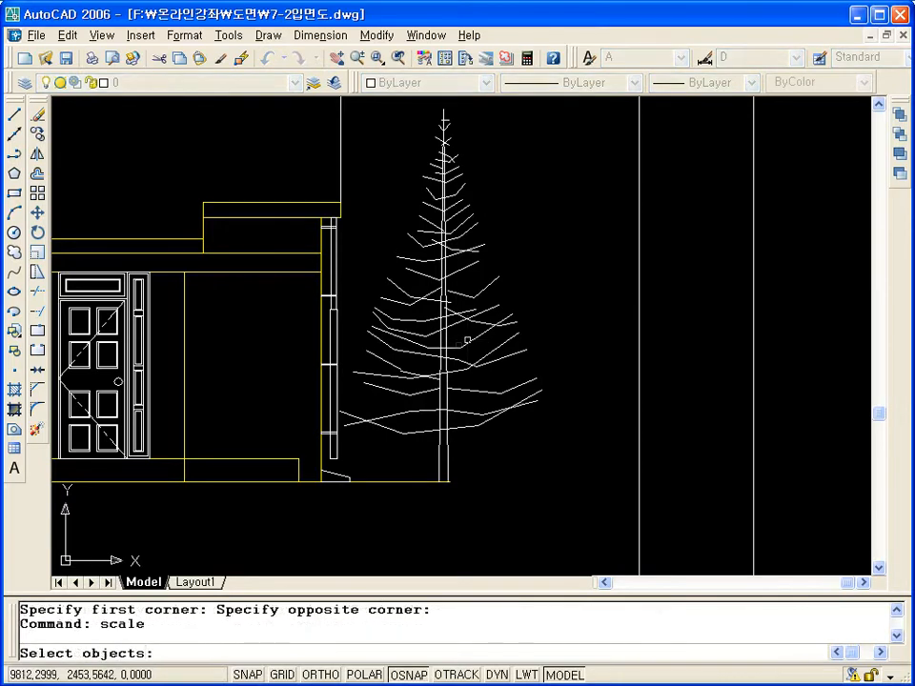
left_click(460, 343)
key("Return")
left_click(447, 481)
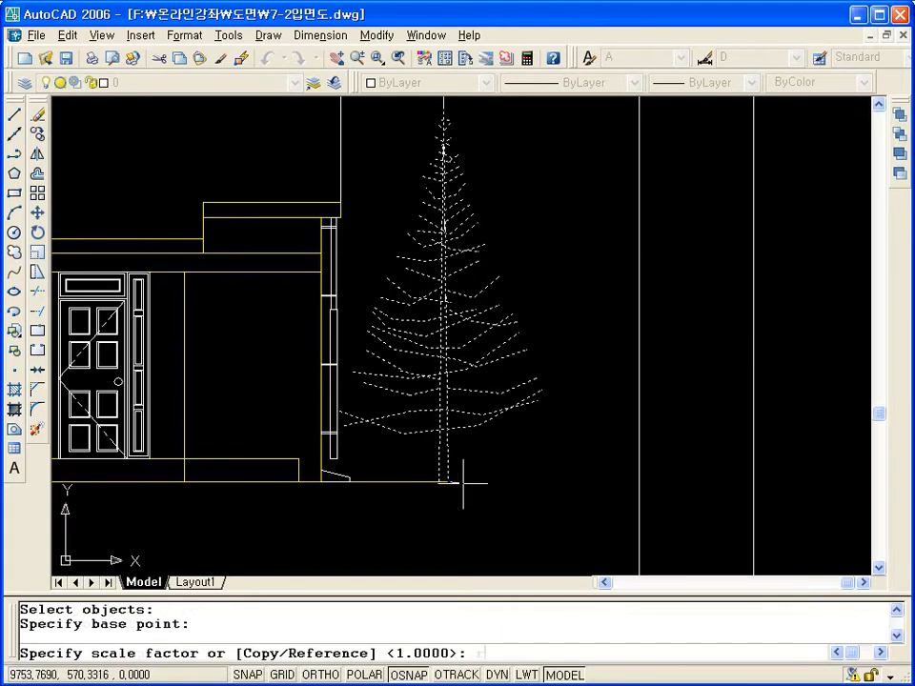
type("r")
key("Return")
left_click(447, 481)
left_click(443, 109)
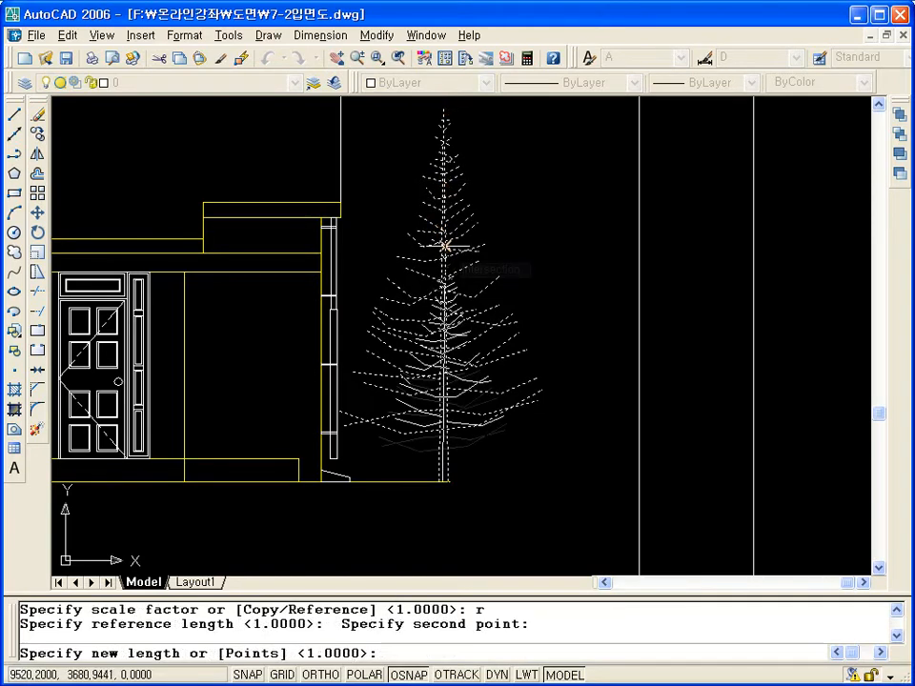
left_click(445, 247)
Step: Try to offset the elevation's ground line downward by a distance of 1
scroll(445, 248, "down", 6)
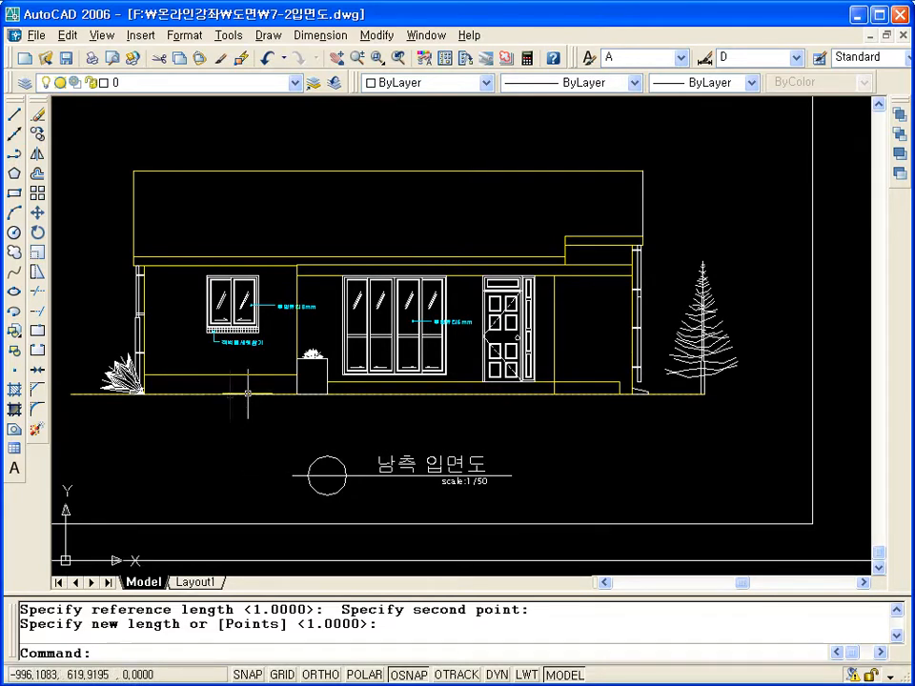
type("z")
key("Return")
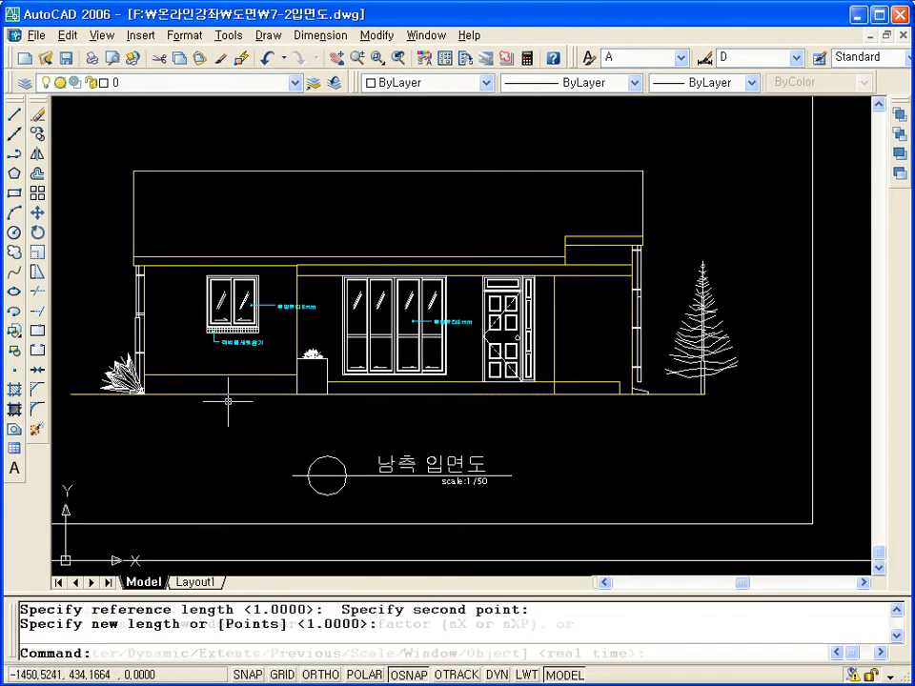
type("w")
key("Return")
left_click(184, 388)
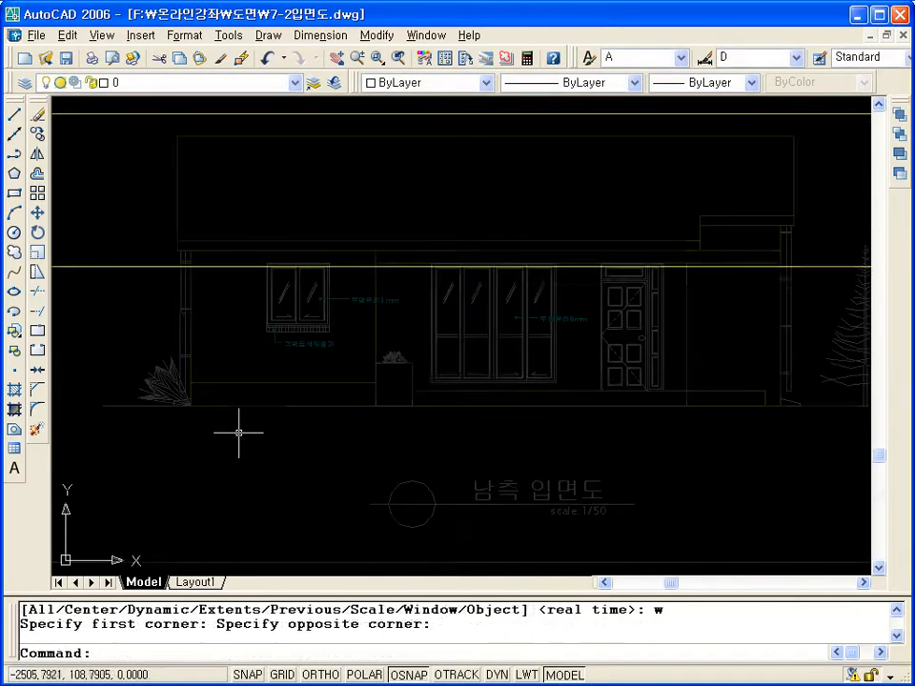
scroll(237, 431, "up", 3)
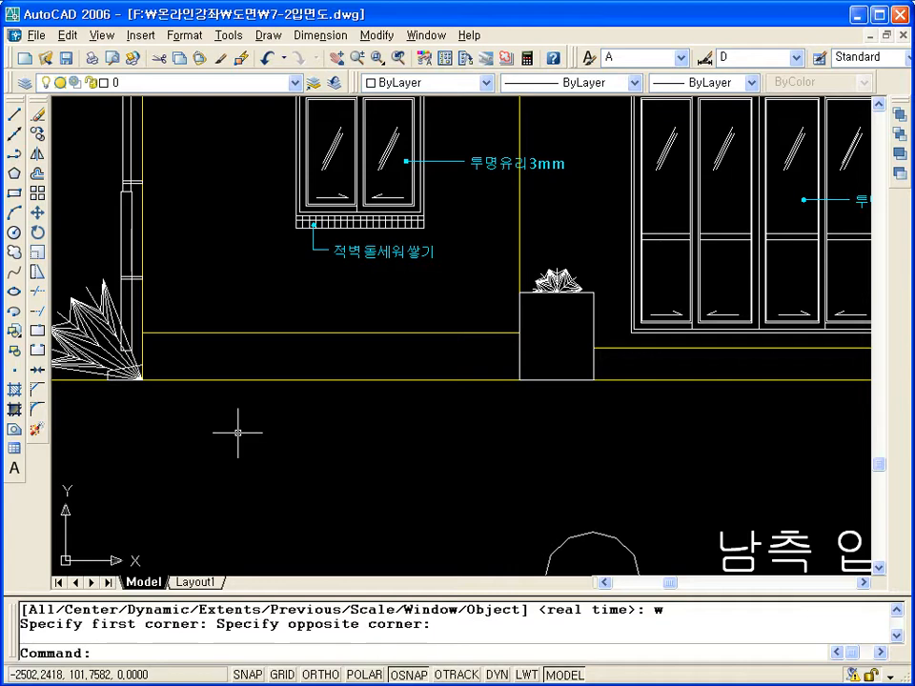
key("Return")
type("1")
key("Return")
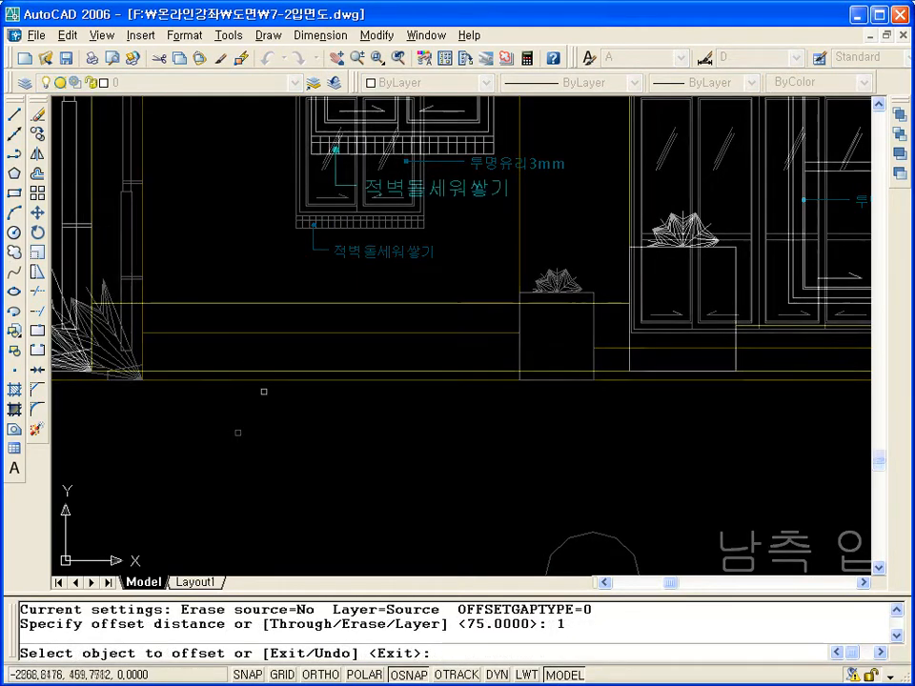
scroll(258, 387, "down", 5)
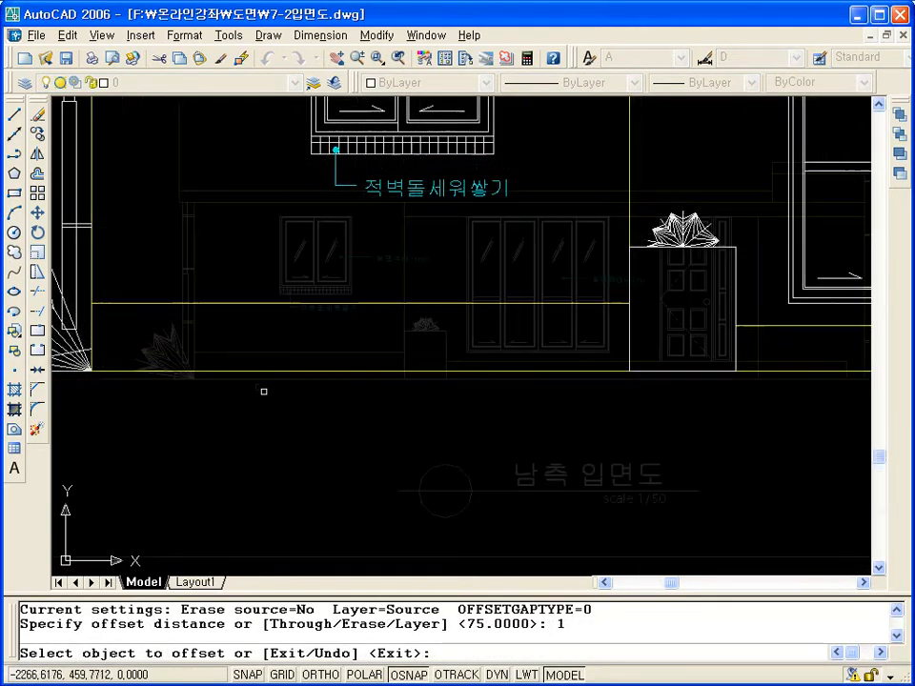
left_click(258, 387)
left_click(113, 402)
scroll(113, 391, "up", 2)
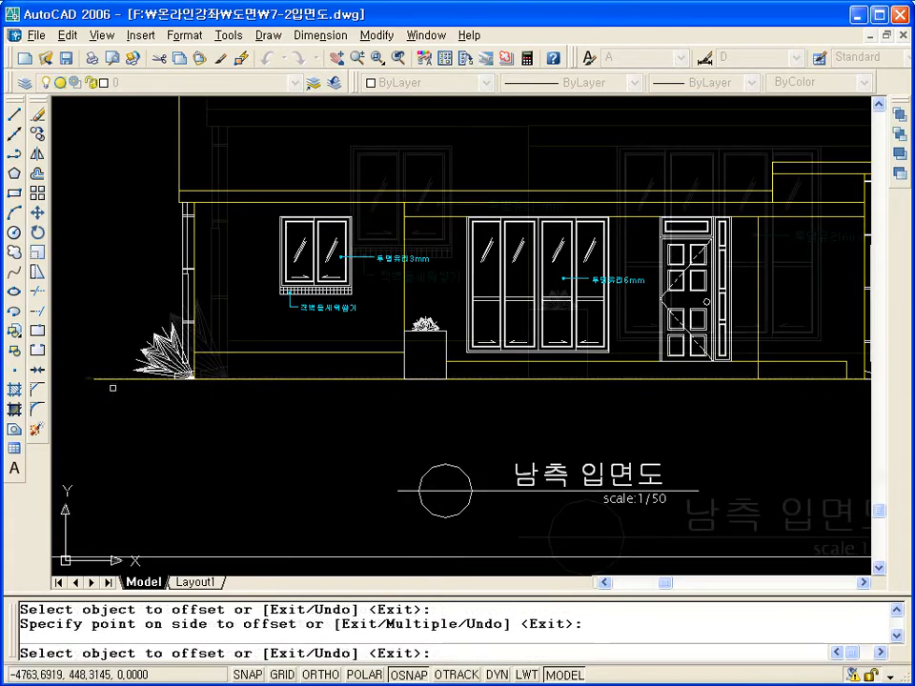
Step: Undo the ground line offset and the view changes back to the tree
key("Escape")
type("u")
key("Return")
scroll(113, 380, "up", 4)
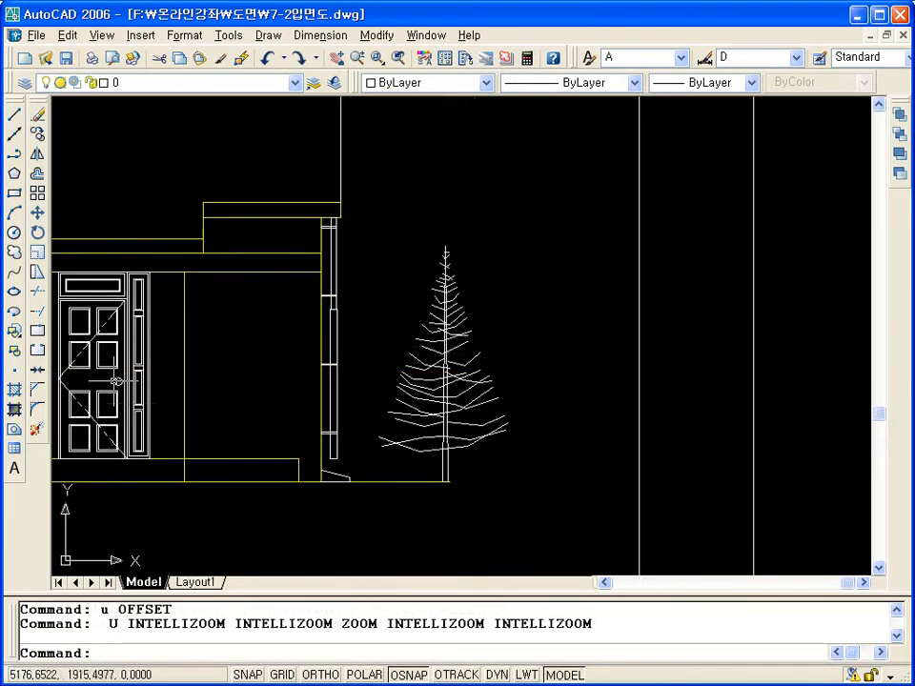
Step: Offset the elevation's ground line downward by a distance of 10
type("o")
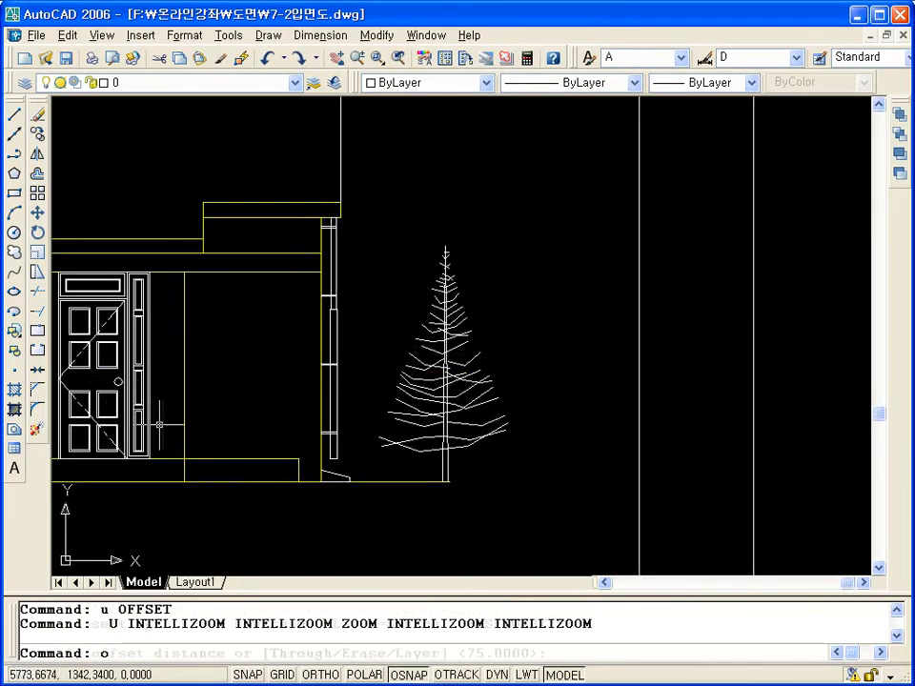
key("Return")
type("10")
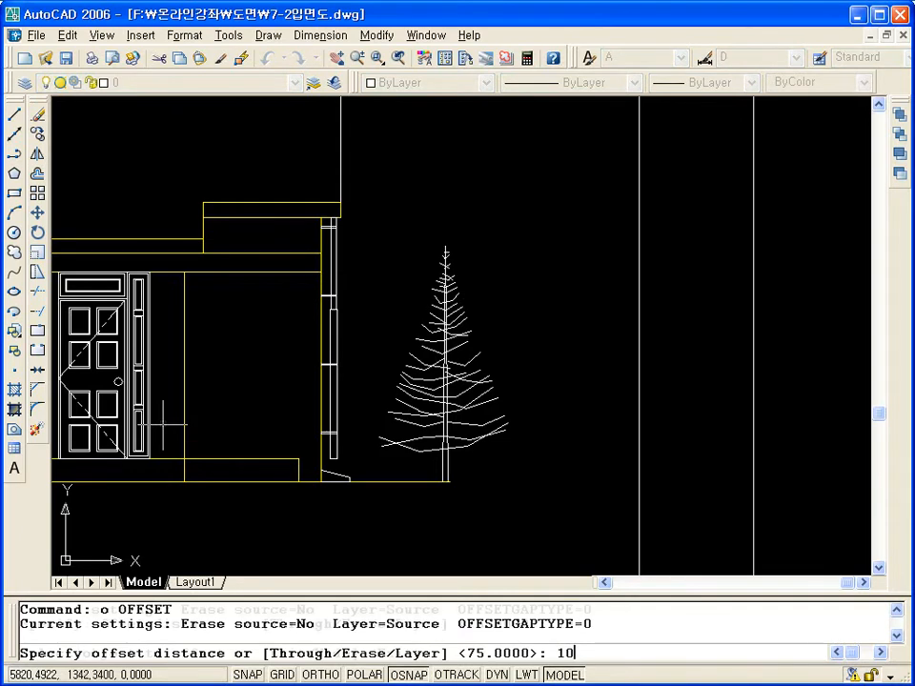
key("Return")
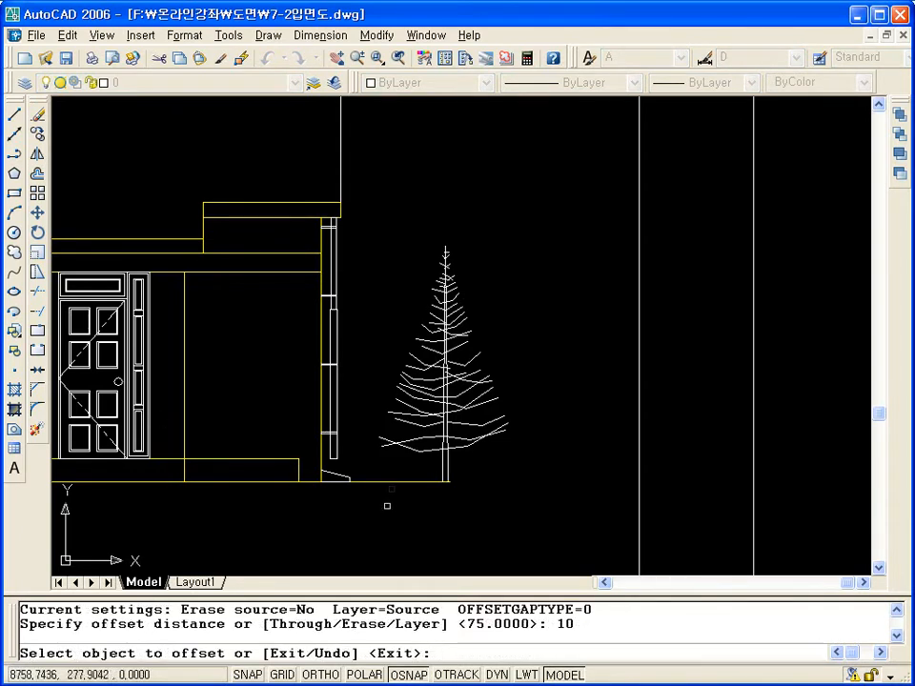
left_click(395, 483)
left_click(388, 520)
Step: Offset the lowest ground line copy downward by 10 repeatedly to thicken the ground line with closely spaced parallel lines
scroll(389, 498, "up", 4)
left_click(388, 483)
key("Escape")
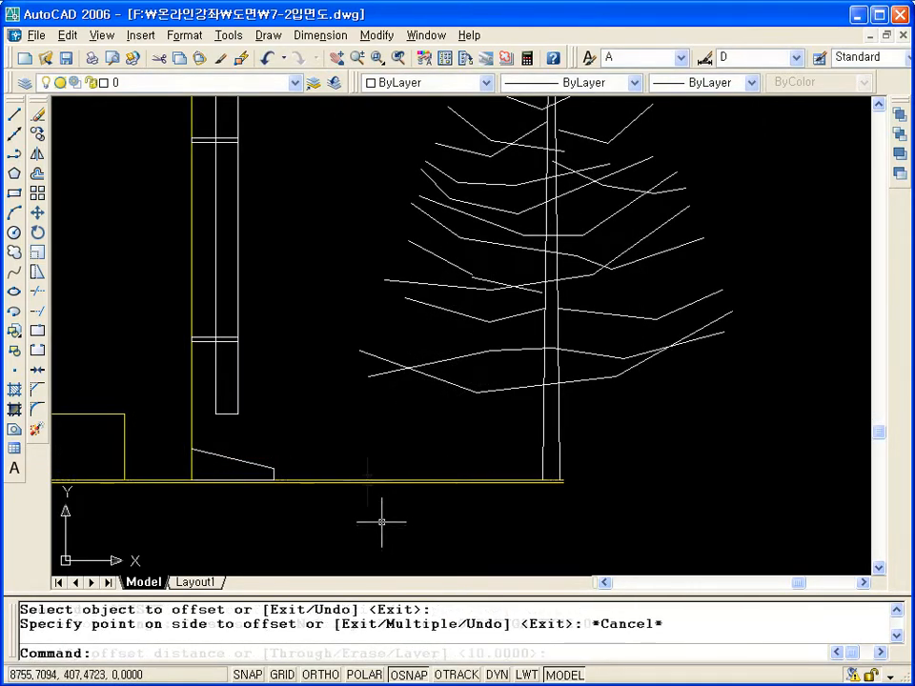
key("Return")
key("Return")
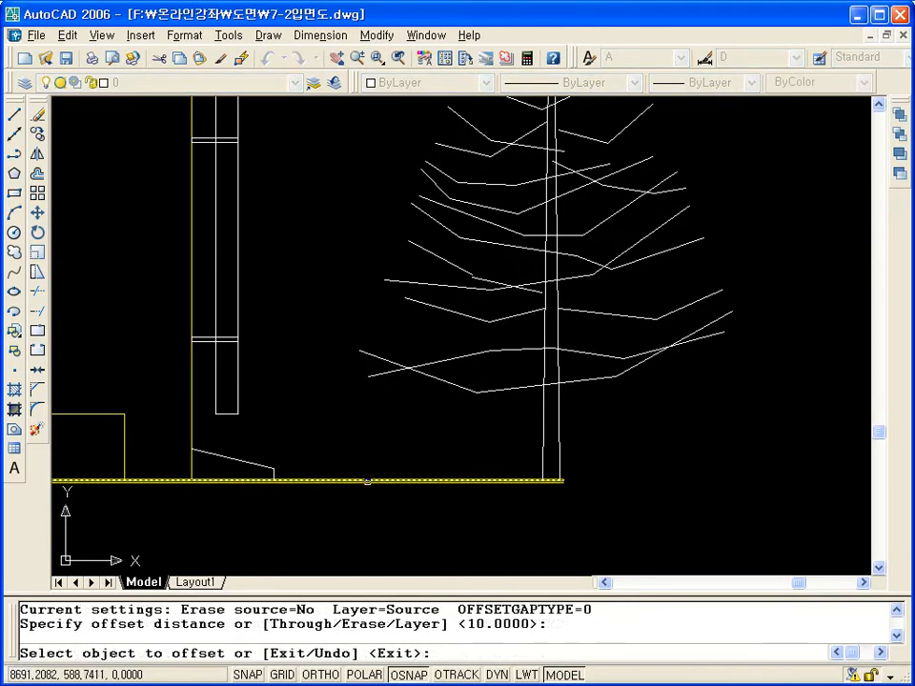
scroll(366, 483, "up", 5)
left_click(366, 483)
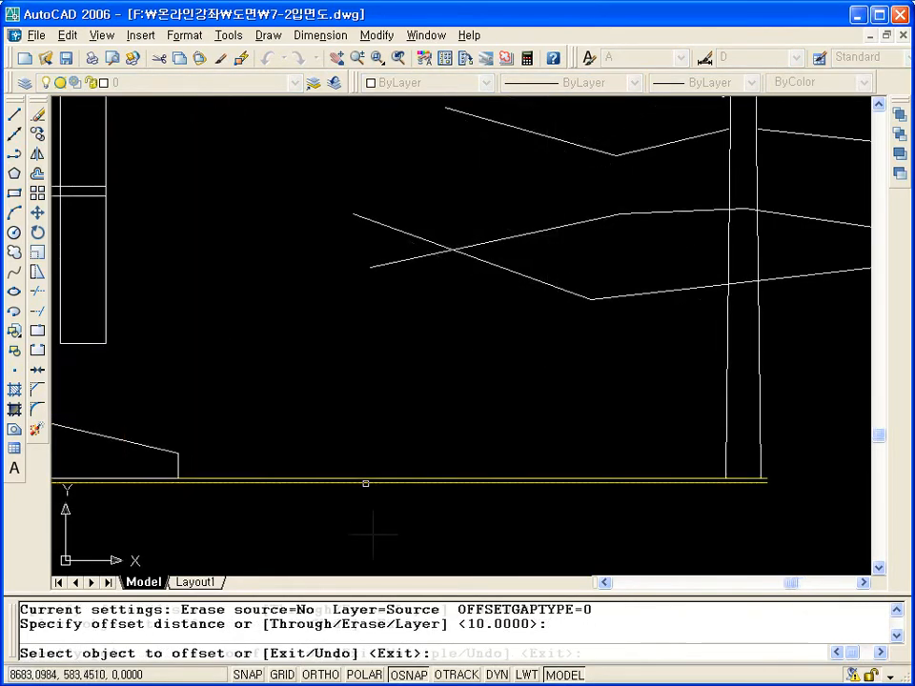
left_click(372, 535)
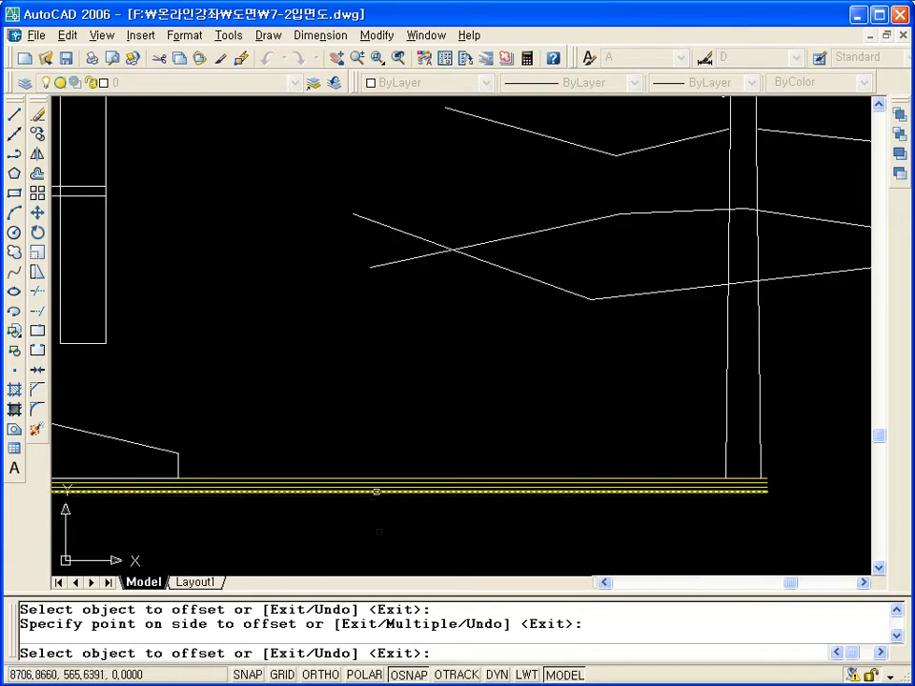
scroll(378, 530, "down", 4)
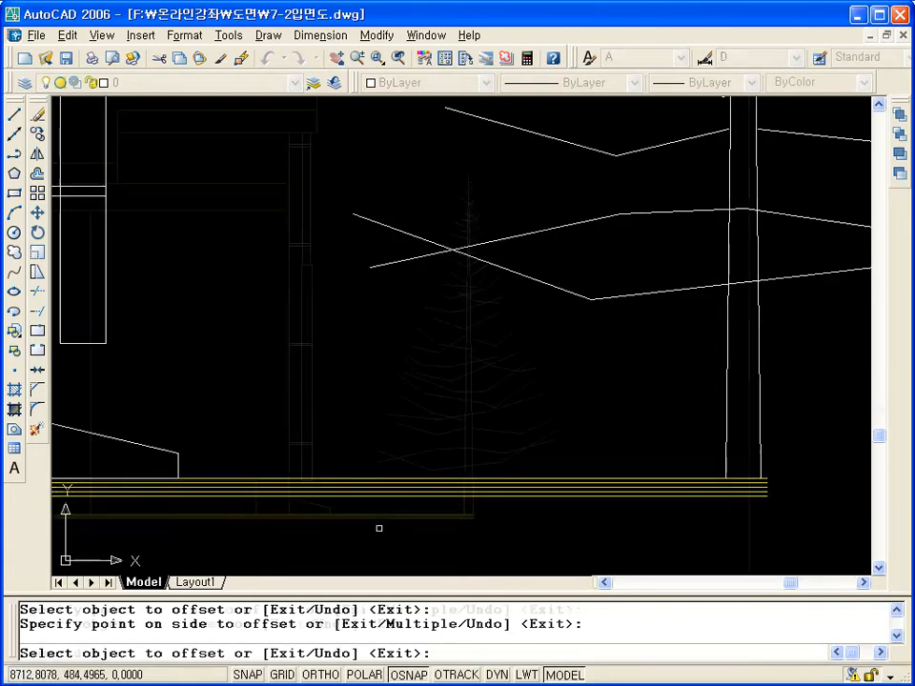
Step: Erase the four closely spaced offset copies beneath the elevation's ground line
key("Return")
scroll(378, 524, "down", 2)
type("z")
key("Return")
type("a")
key("Return")
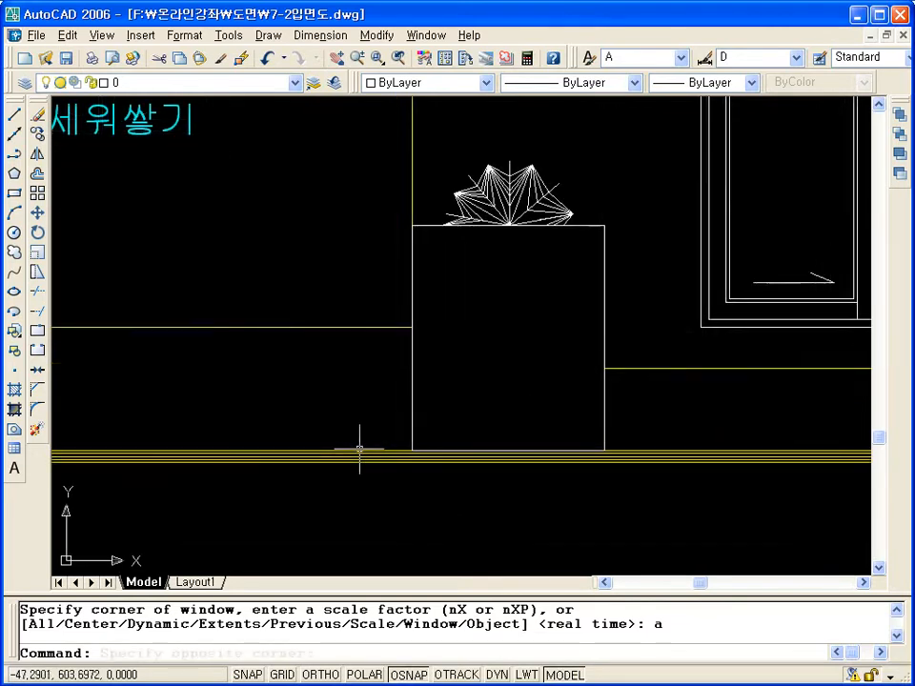
left_click(360, 440)
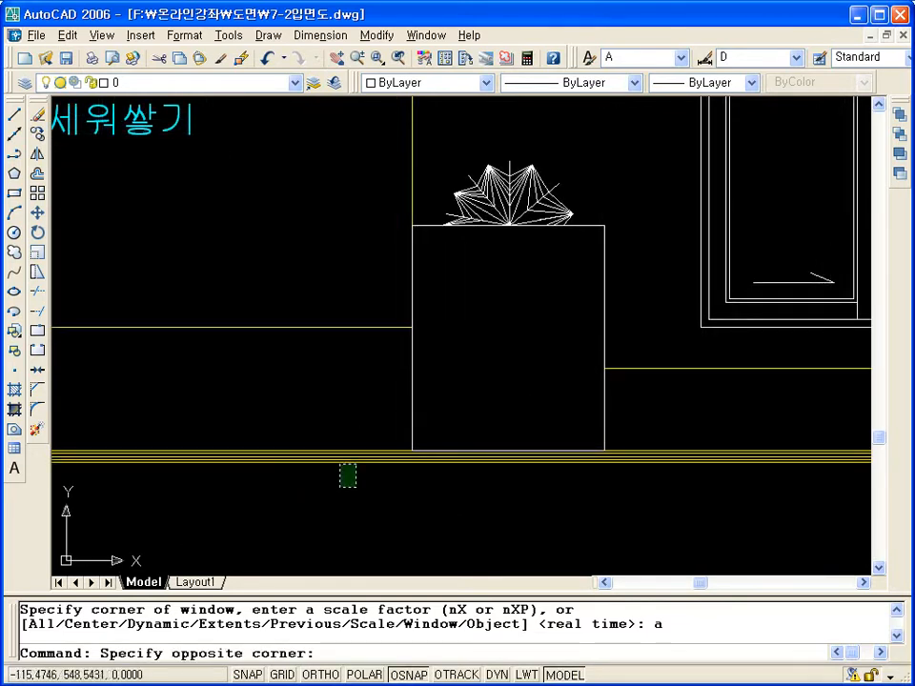
left_click(339, 486)
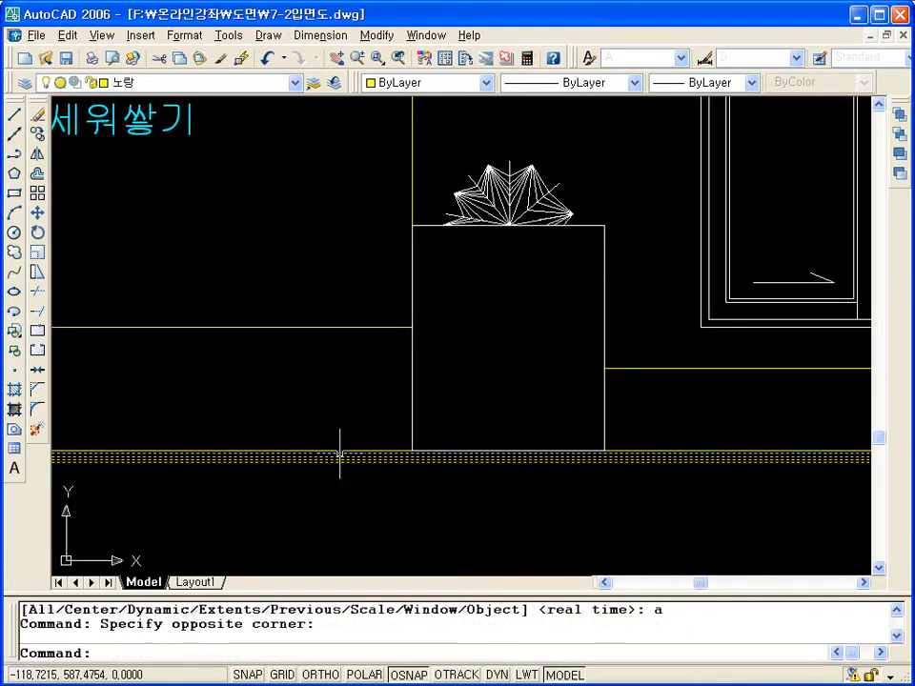
key("Delete")
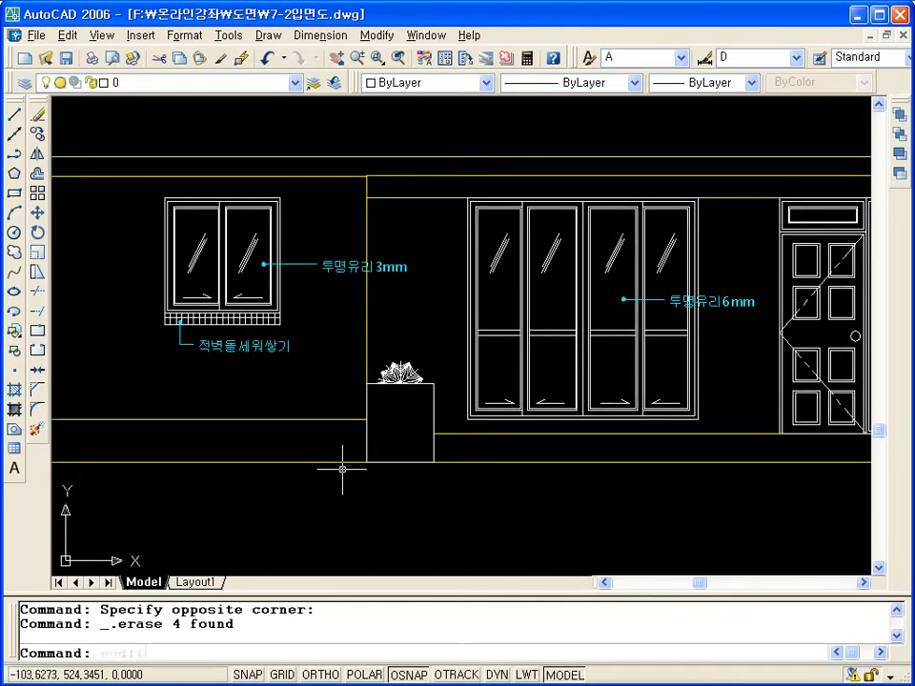
Step: Convert the elevation's ground line into a polyline and set its width to 50 with PEDIT
type("pedit")
key("Return")
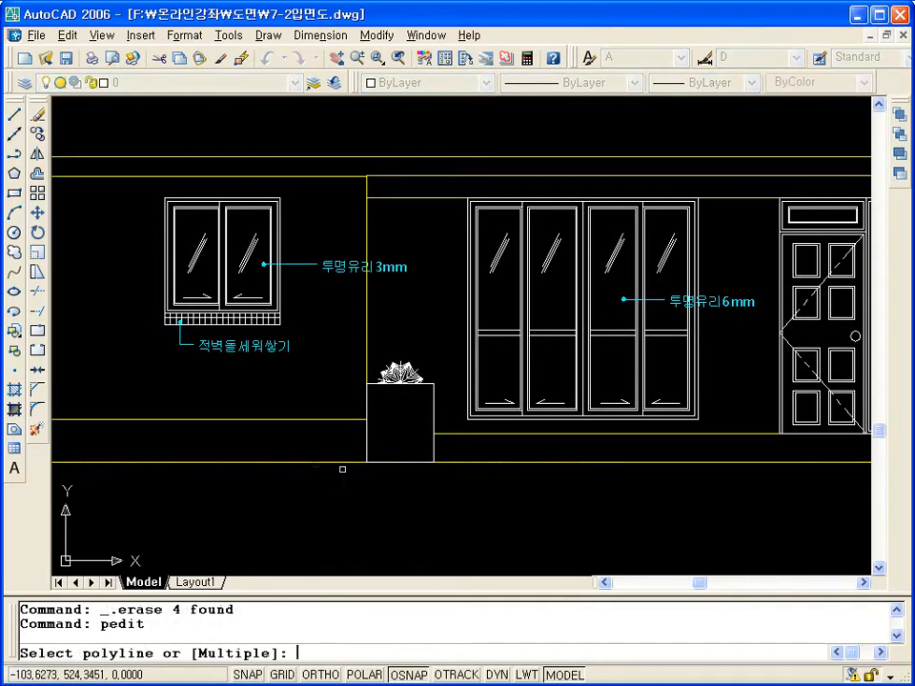
left_click(308, 461)
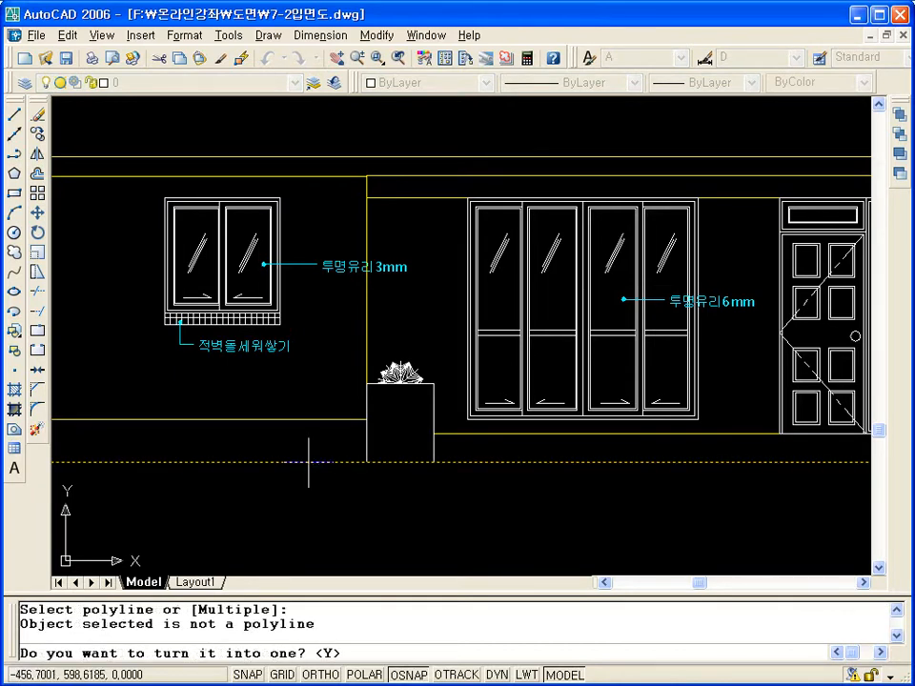
type("y")
key("Return")
type("w")
key("Return")
type("5")
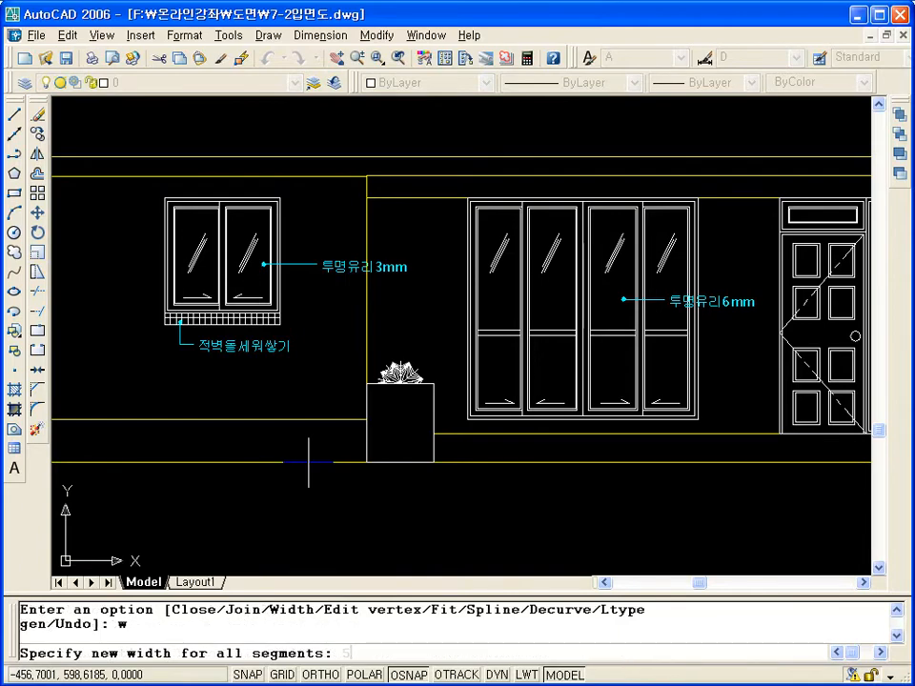
type("0")
key("Return")
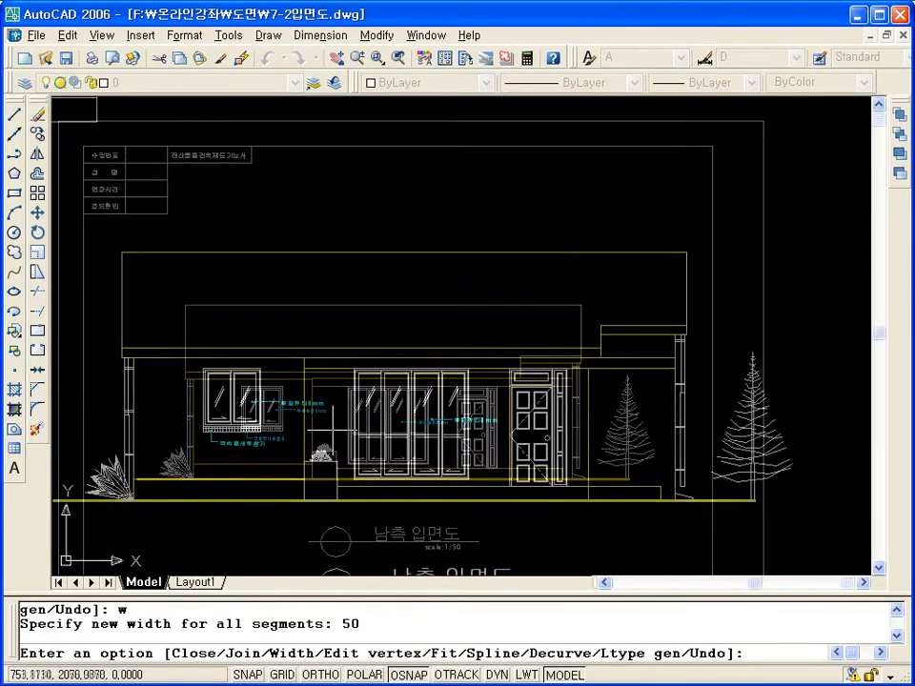
Step: Examine how the widened ground line meets the planter base and the corner plant
scroll(328, 430, "up", 5)
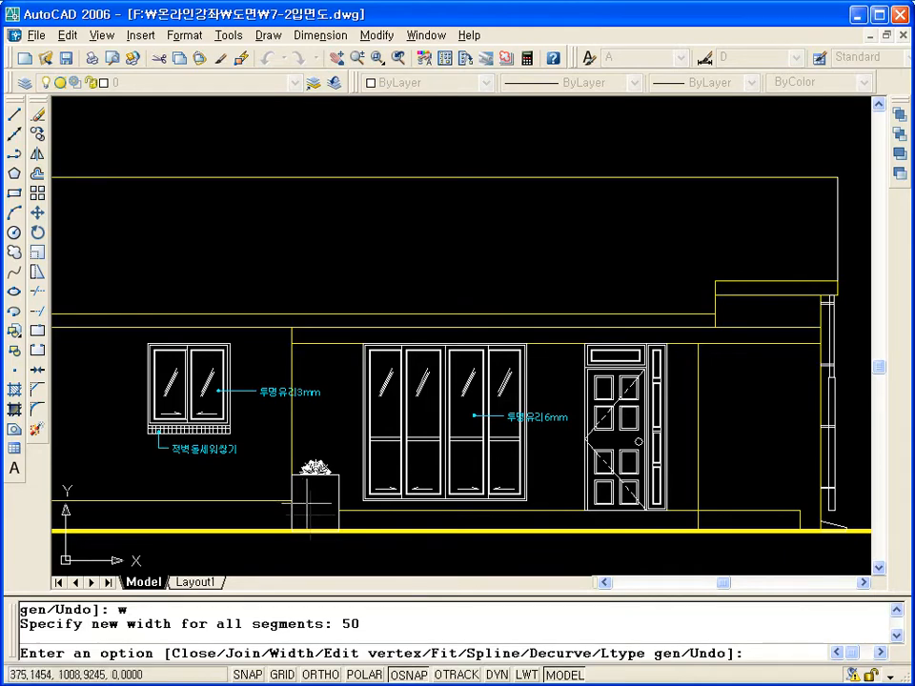
scroll(310, 515, "up", 3)
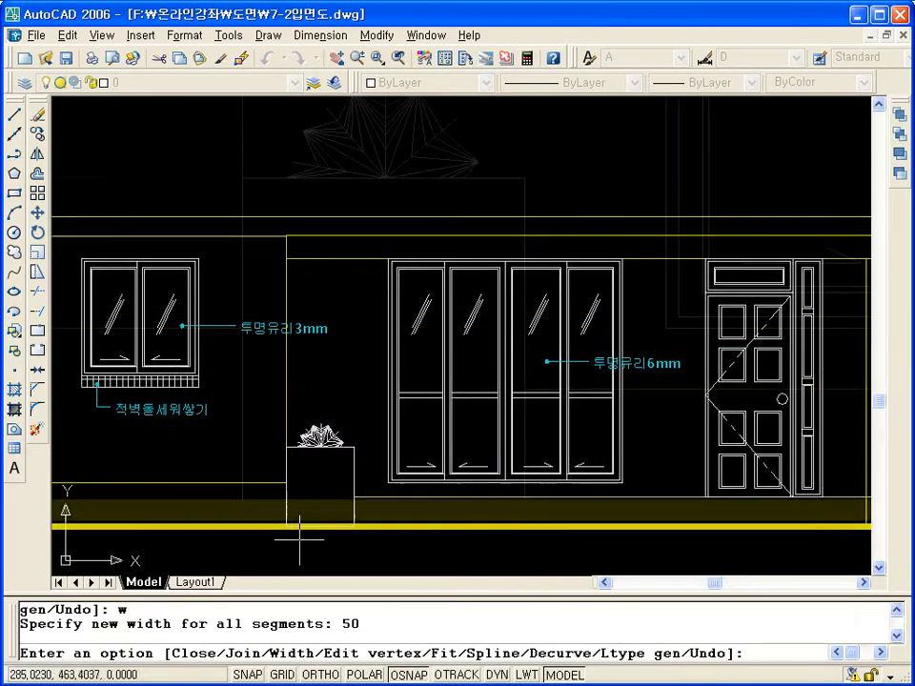
scroll(299, 539, "up", 4)
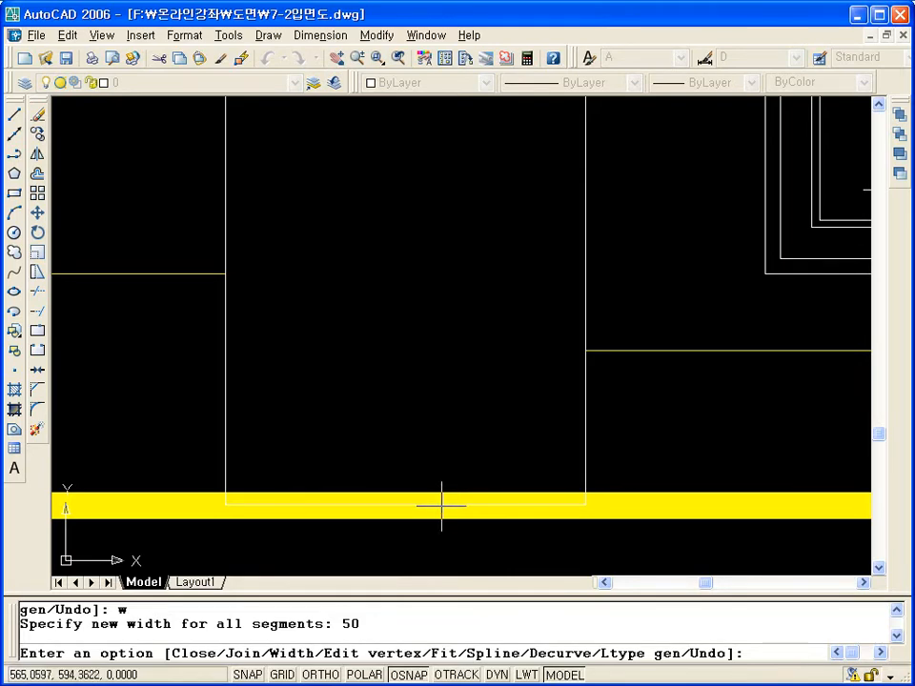
scroll(440, 507, "down", 4)
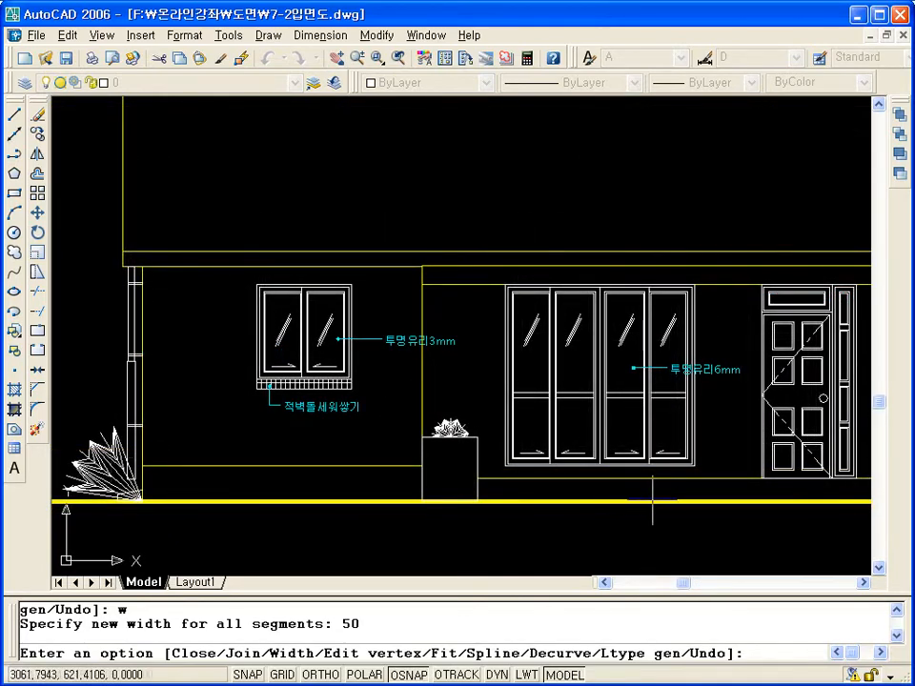
scroll(130, 491, "up", 5)
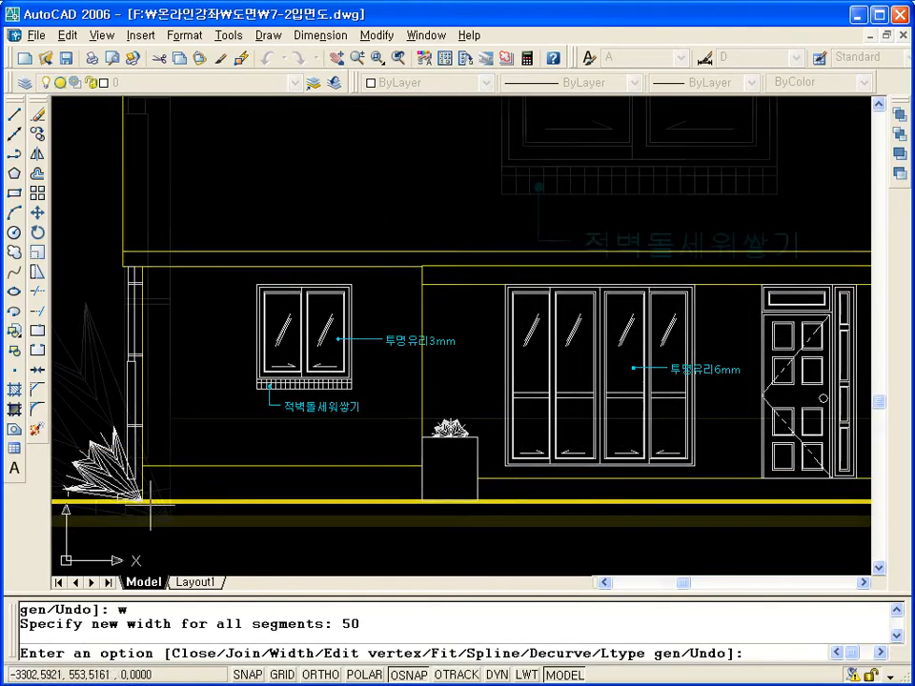
scroll(169, 517, "up", 2)
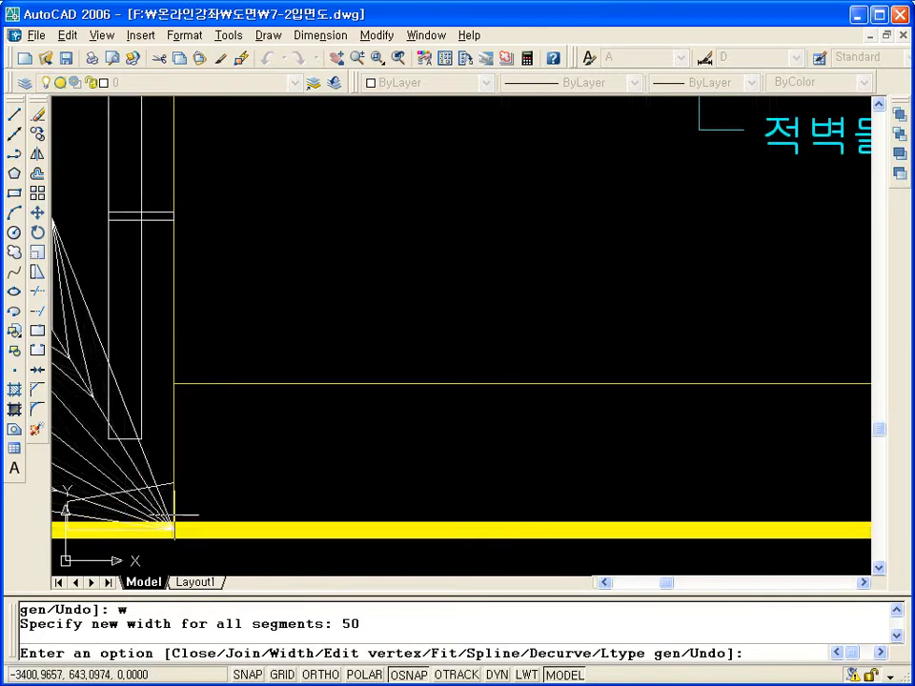
Step: End the polyline editing and undo the ground line's width change
key("Escape")
left_click(173, 515)
scroll(172, 529, "down", 5)
key("Escape")
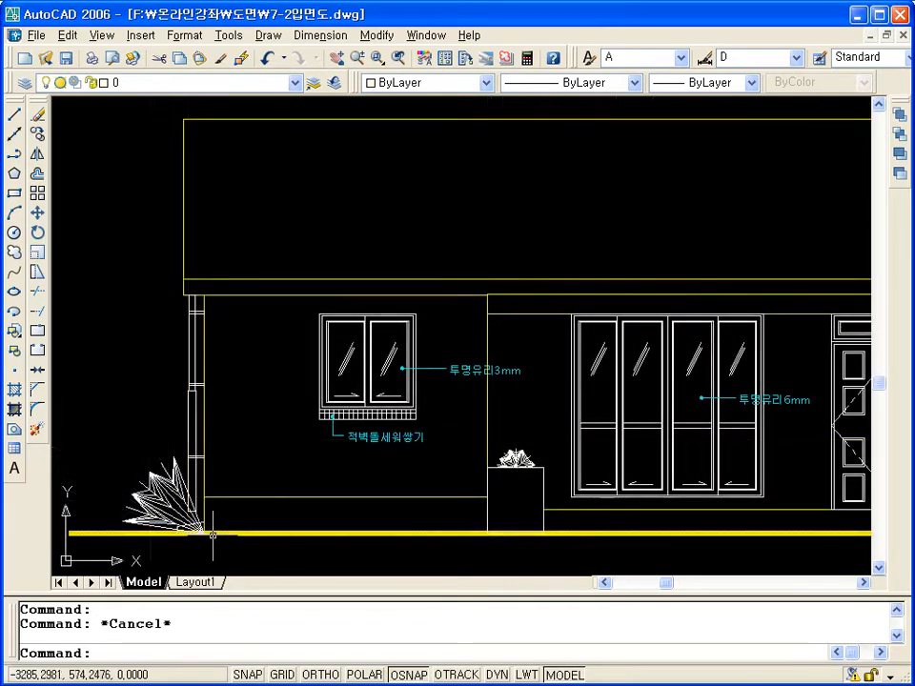
scroll(152, 529, "up", 2)
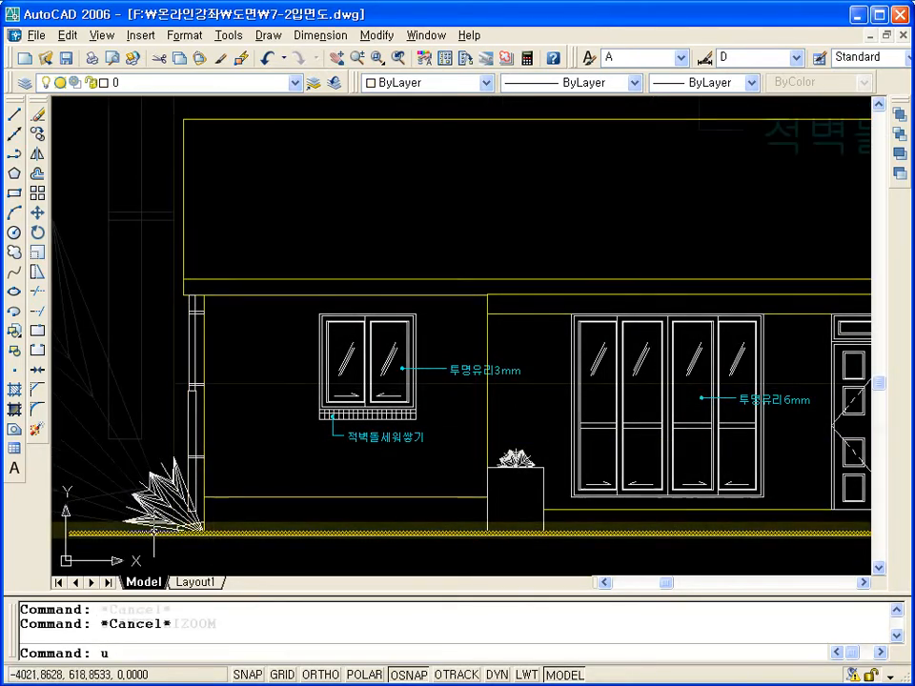
key("Return")
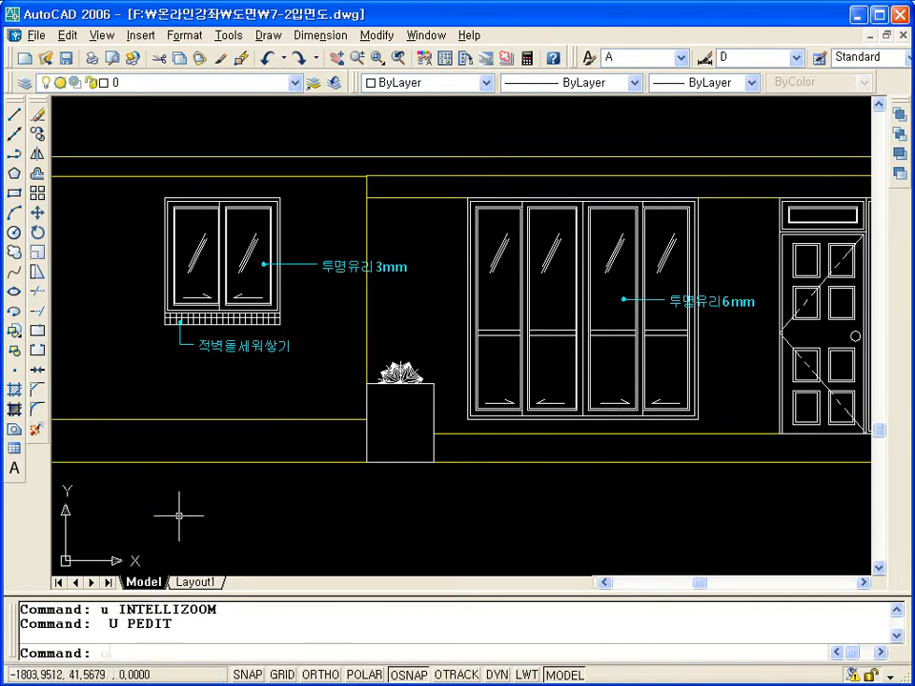
Step: Offset the elevation's ground line downward by a distance of 30
key("Return")
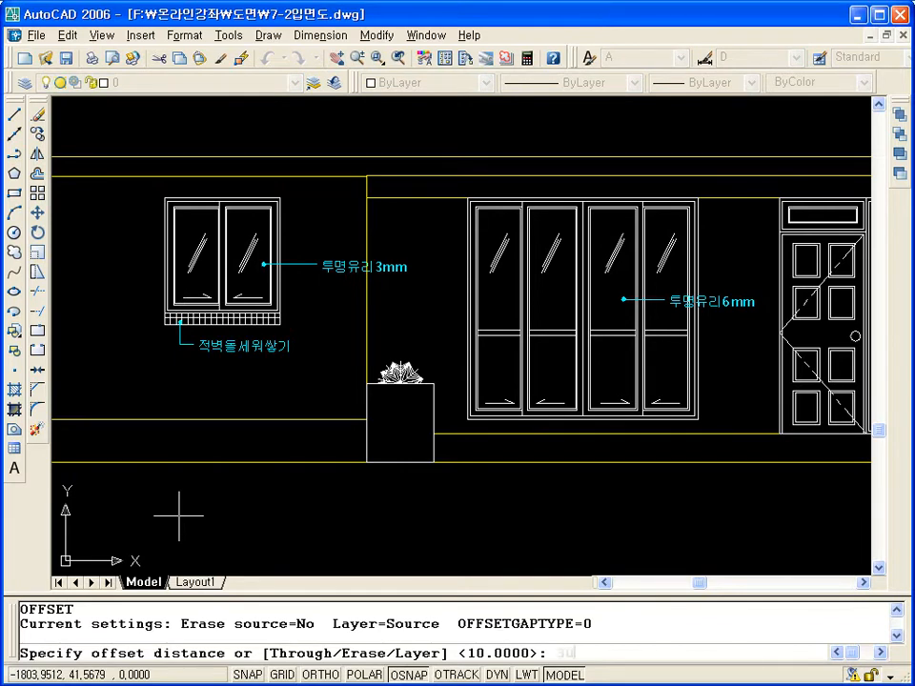
key("Return")
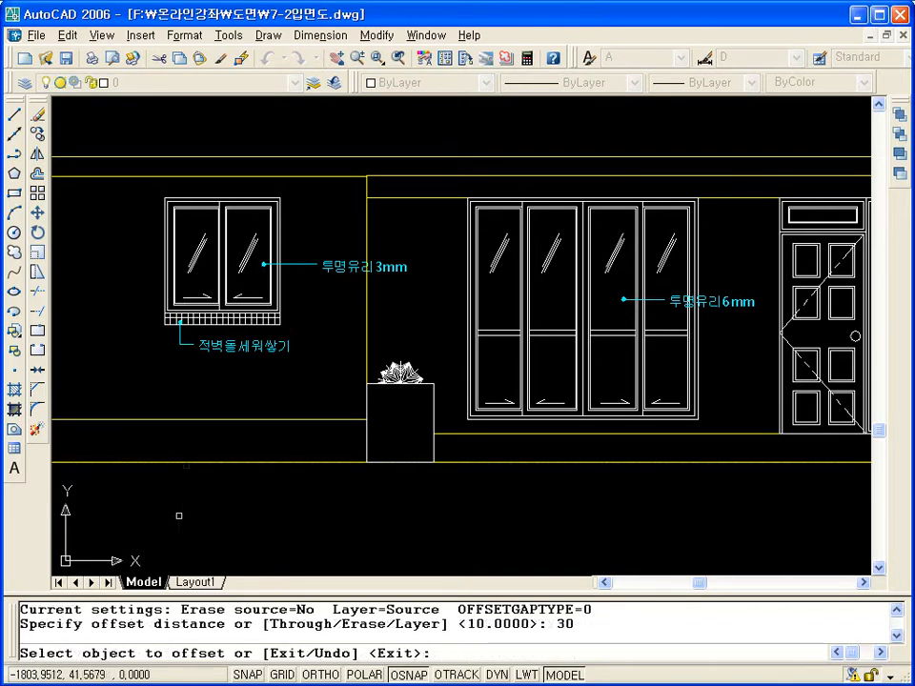
left_click(186, 463)
left_click(181, 490)
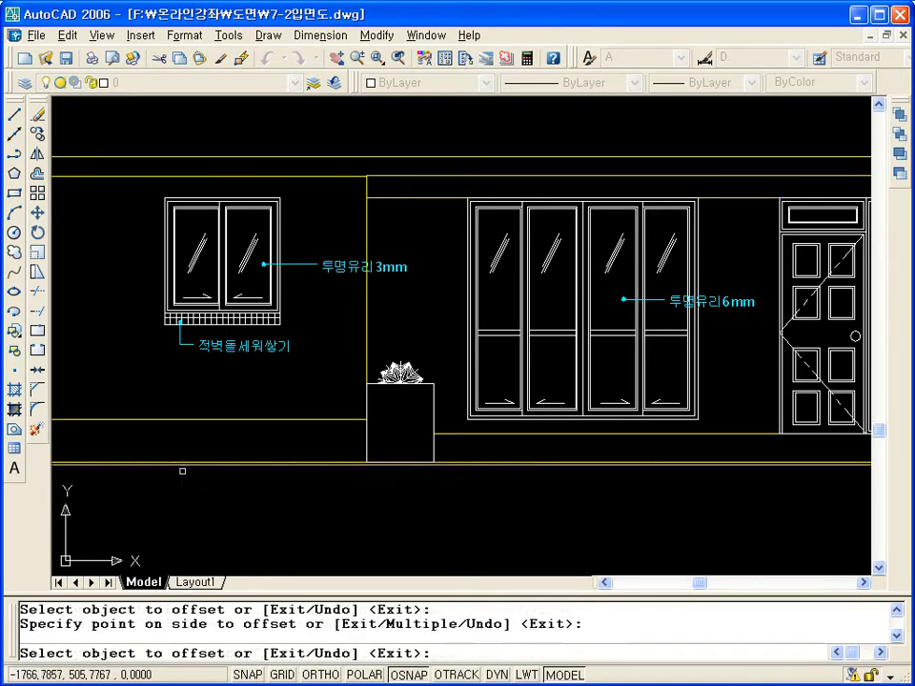
left_click(181, 464)
key("Escape")
Step: Offset the lowest ground line copy downward by 30 two more times to form evenly spaced parallel lines
scroll(181, 481, "up", 5)
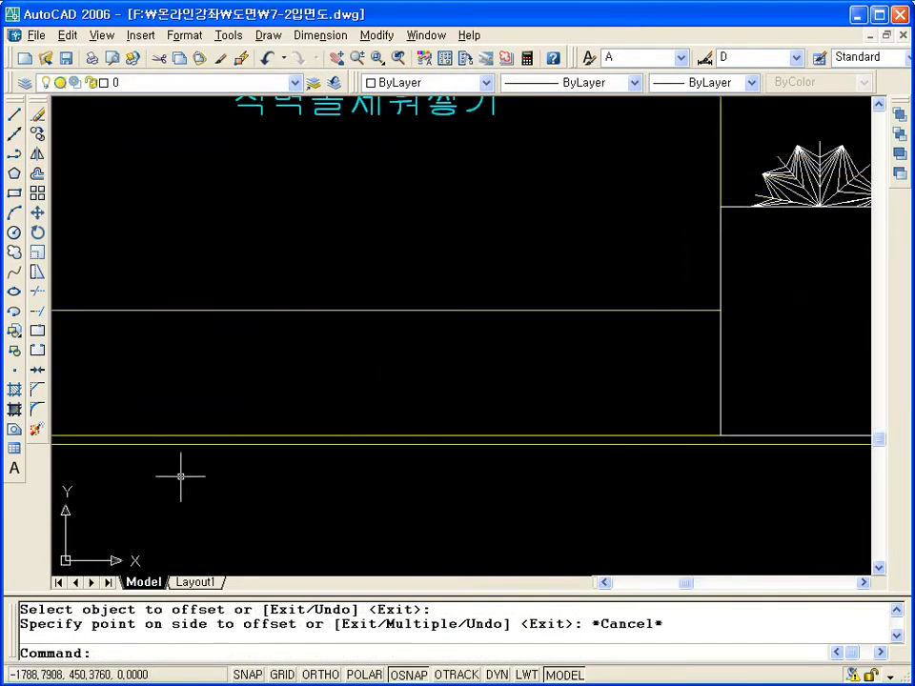
type("o")
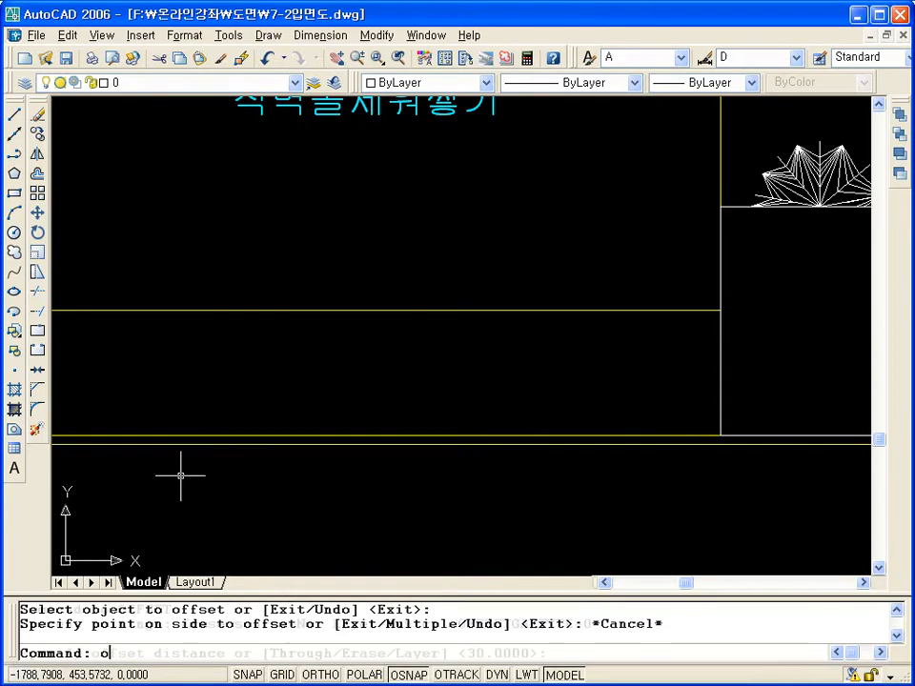
key("Return")
key("Return")
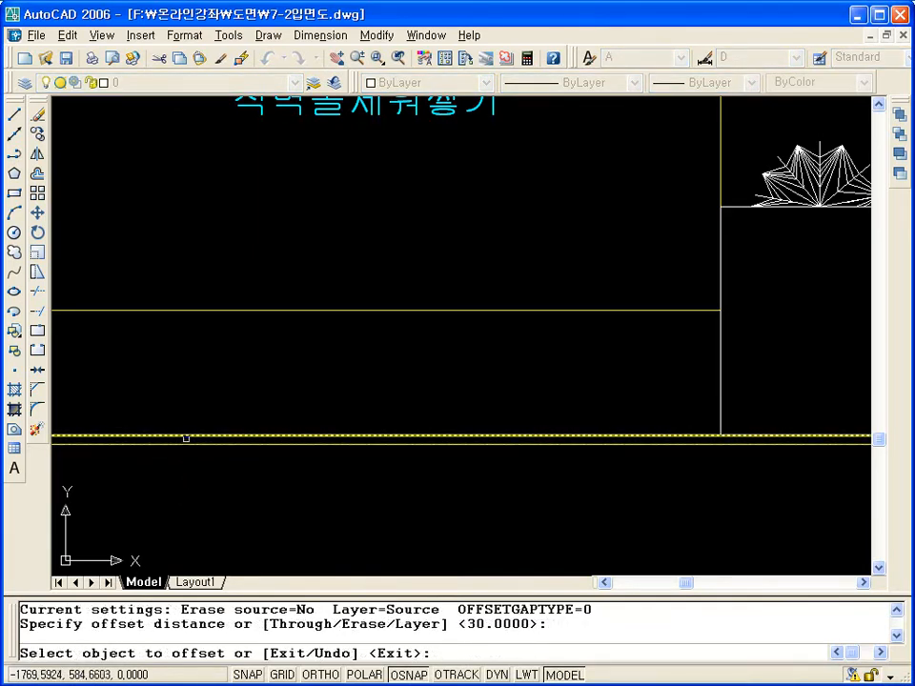
left_click(184, 443)
left_click(181, 467)
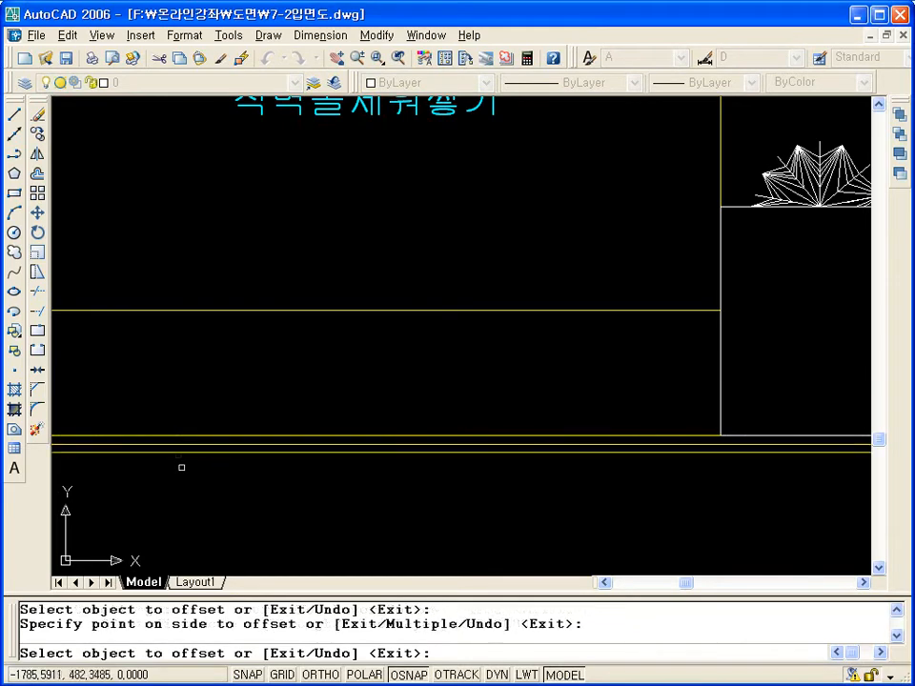
left_click(179, 453)
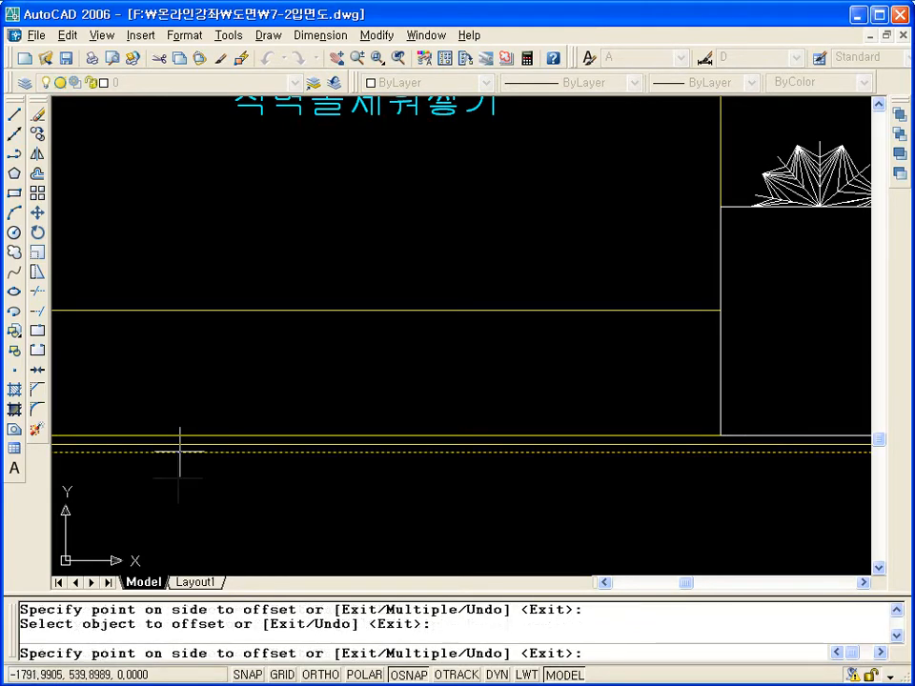
left_click(179, 476)
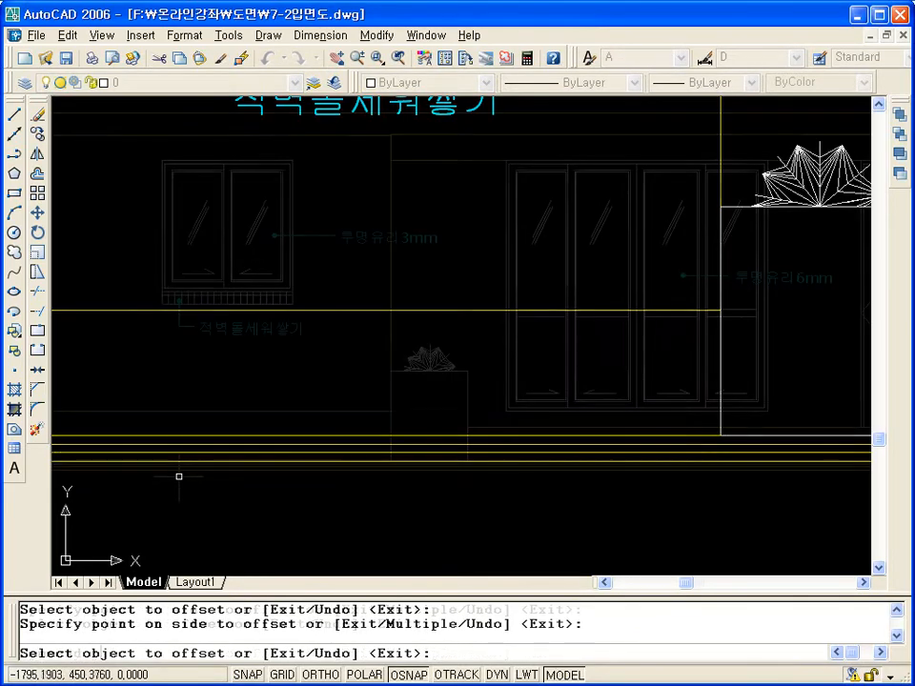
key("Return")
scroll(179, 476, "down", 5)
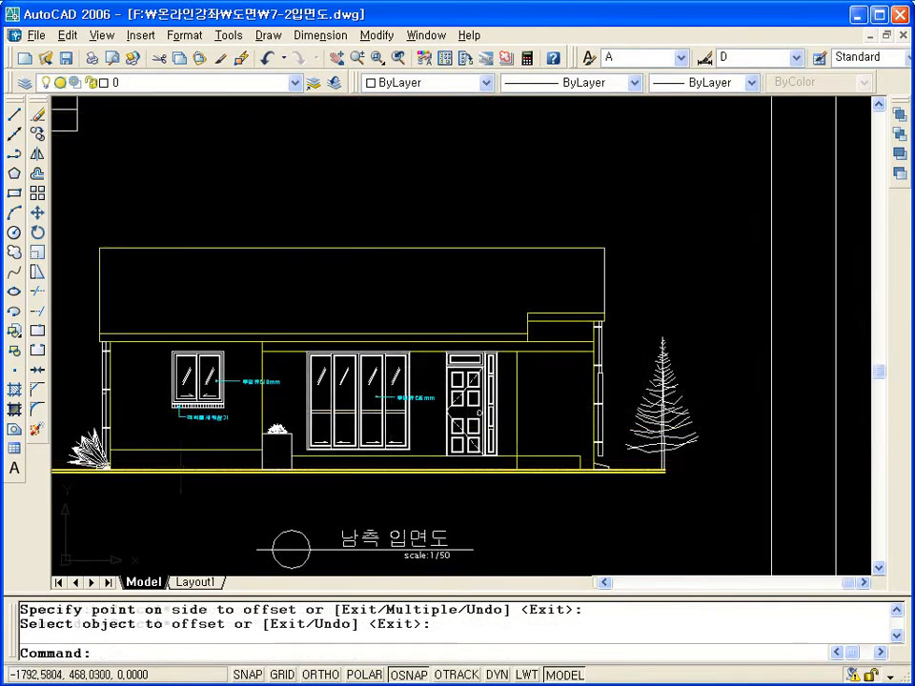
key("Escape")
key("Escape")
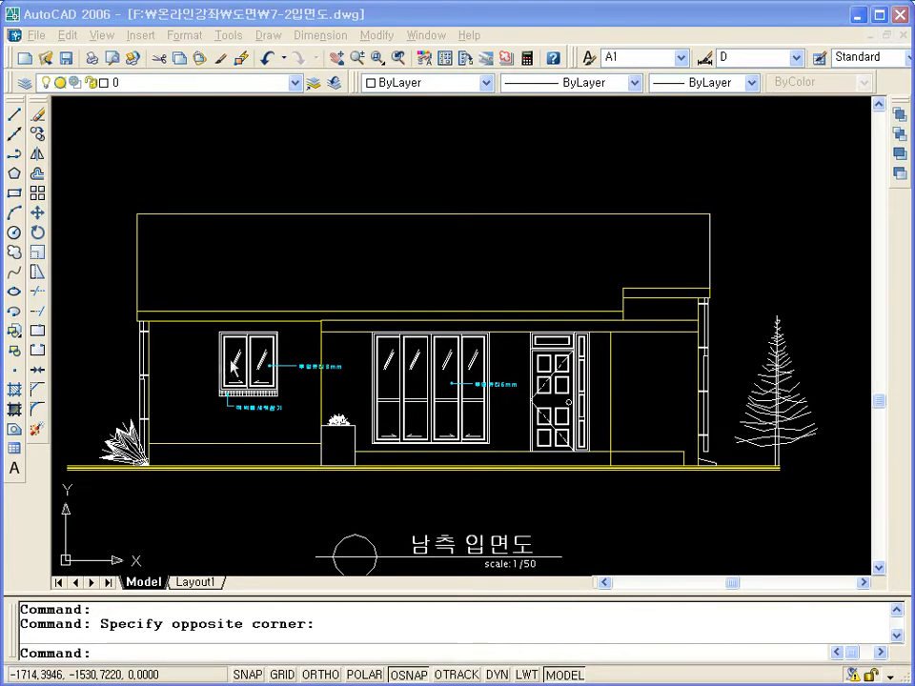
Step: Set up a user-defined hatch with an angle of 0 and a spacing of 60
scroll(190, 361, "up", 3)
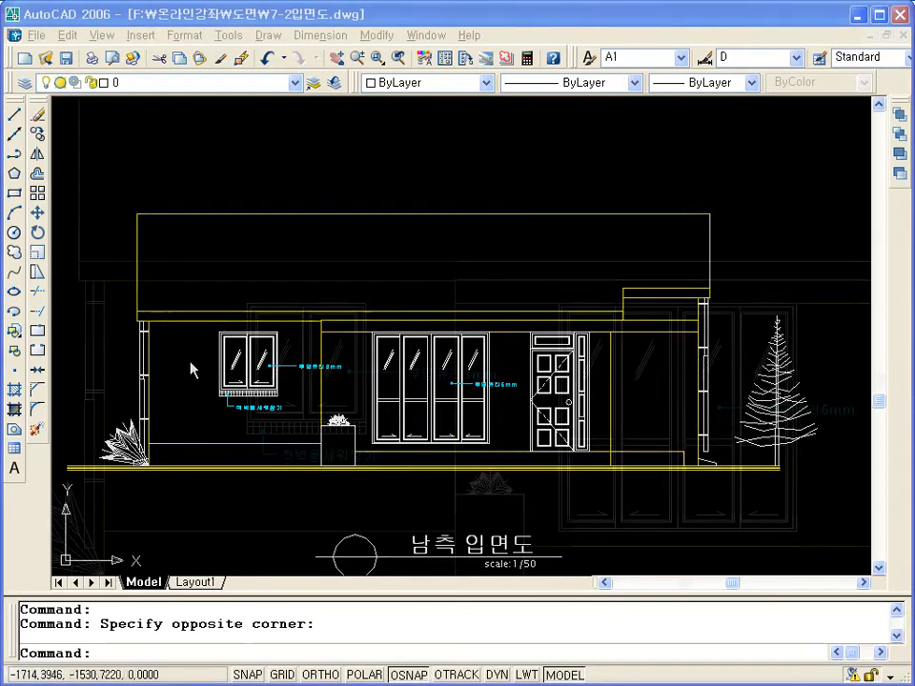
scroll(189, 360, "down", 5)
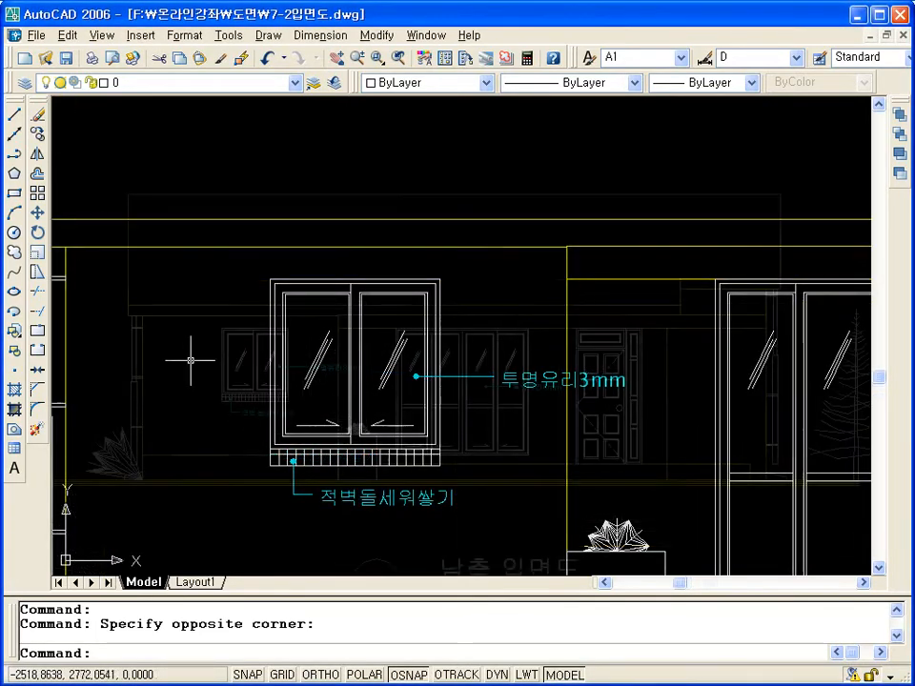
scroll(189, 361, "up", 2)
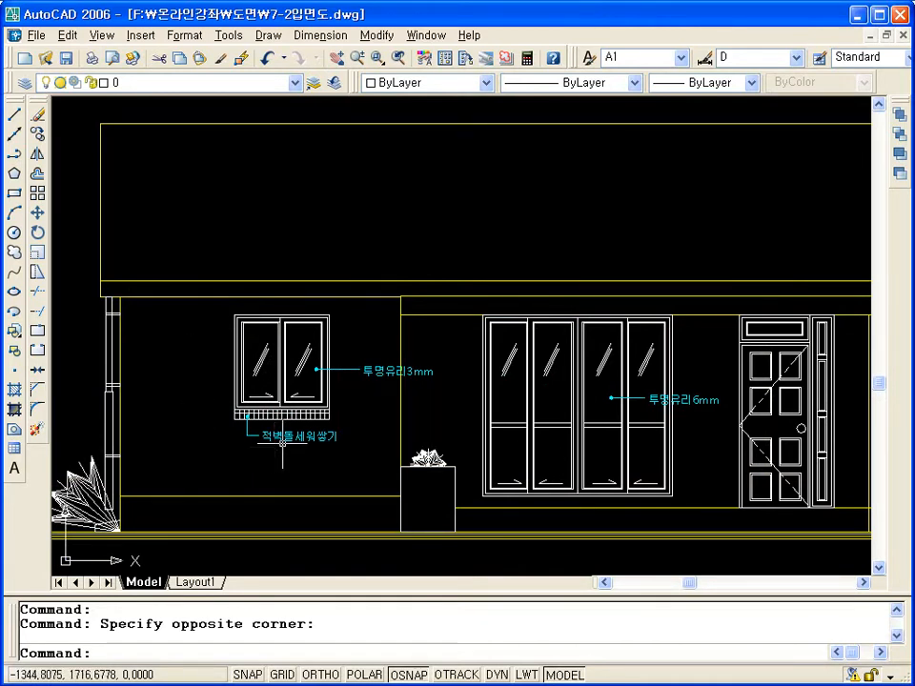
type("bhat")
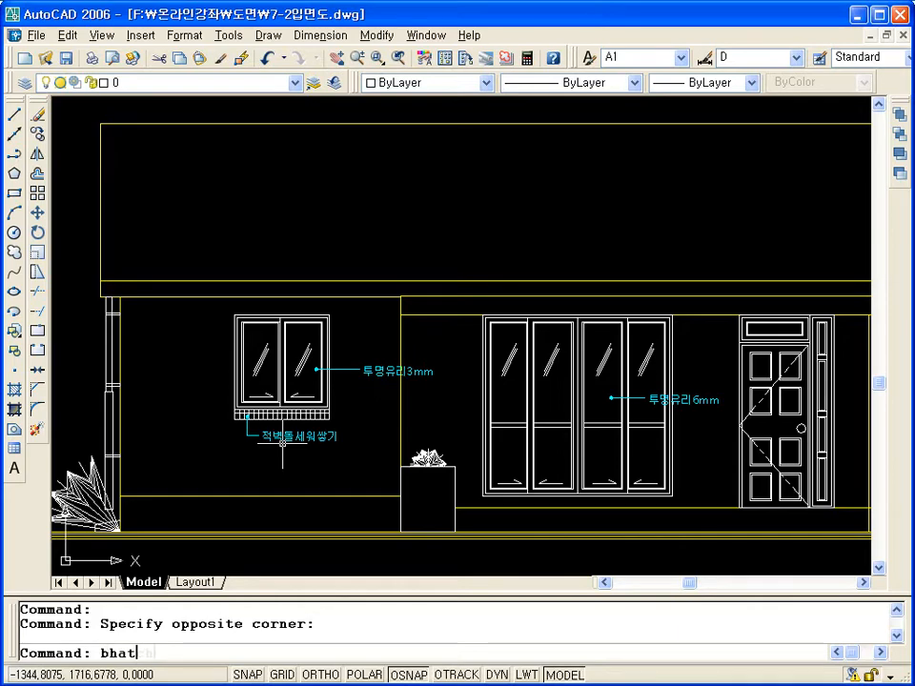
type("ch")
key("Return")
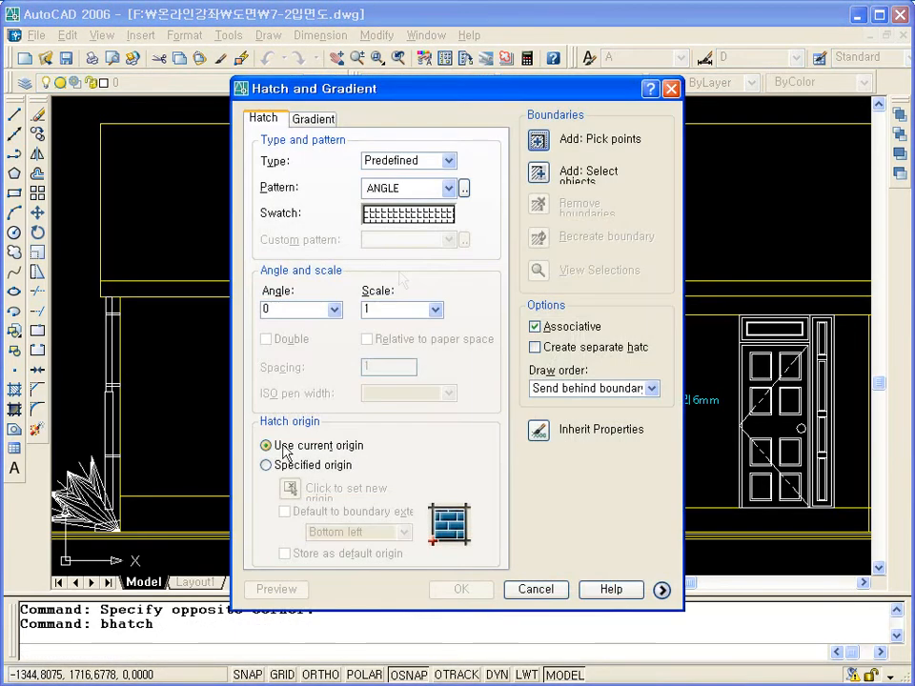
left_click(445, 161)
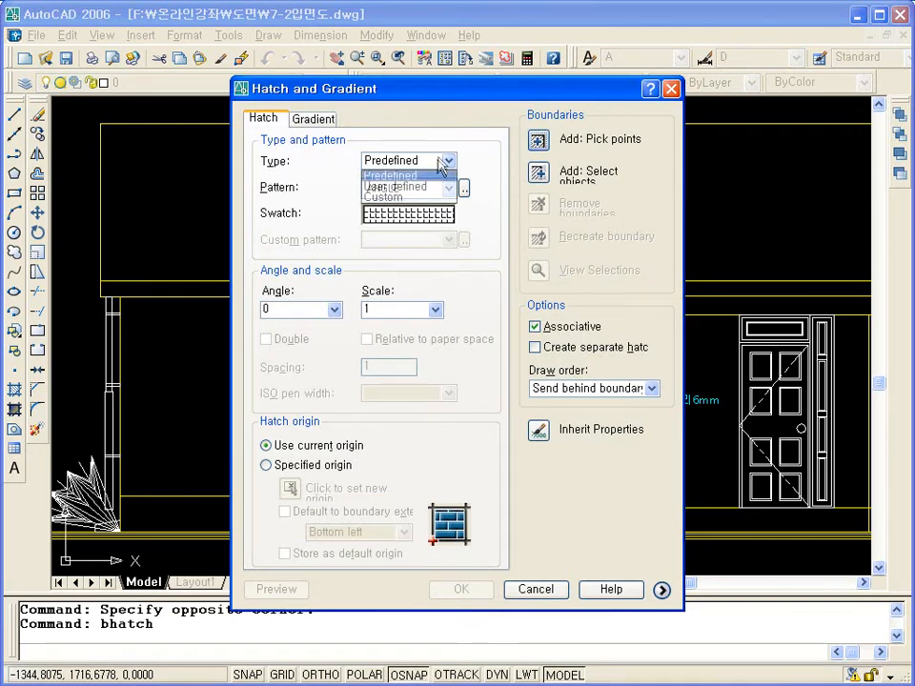
left_click(404, 189)
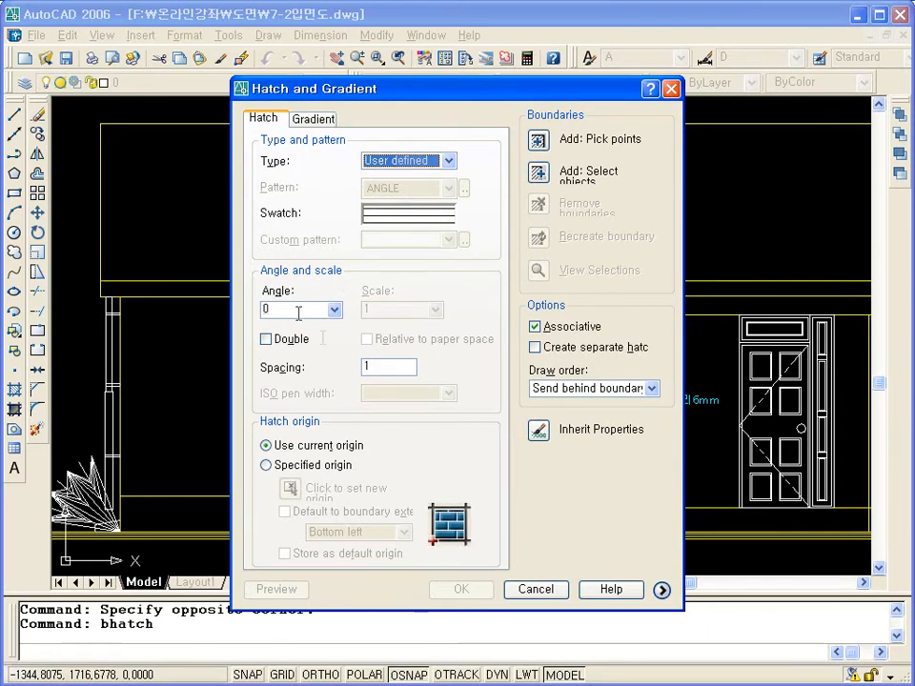
left_click(298, 311)
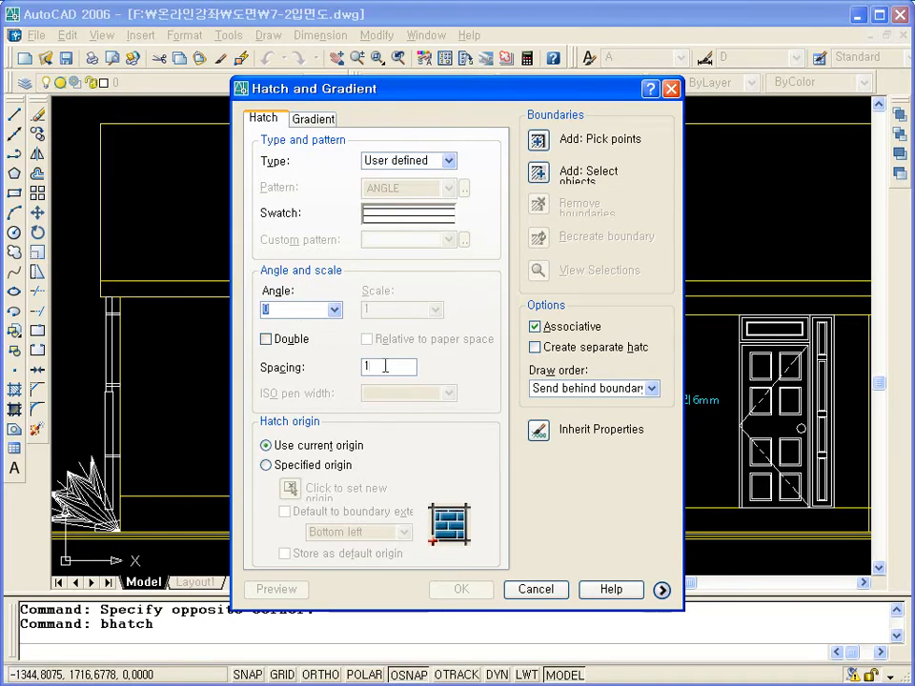
double_click(386, 366)
type("60")
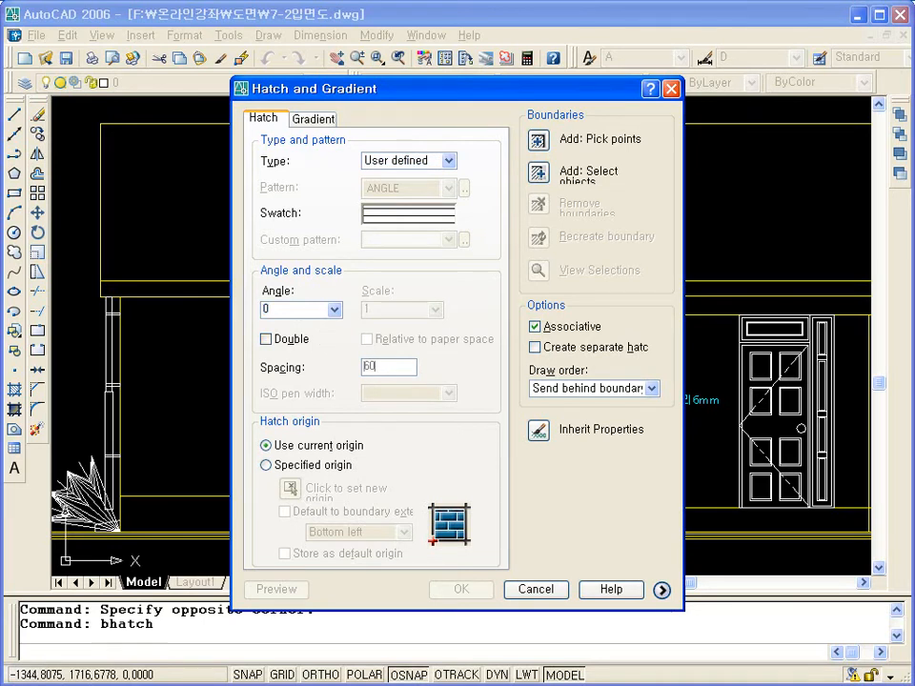
Step: Try the hatch on the wall around the small left window using an internal point, and preview it
left_click(537, 142)
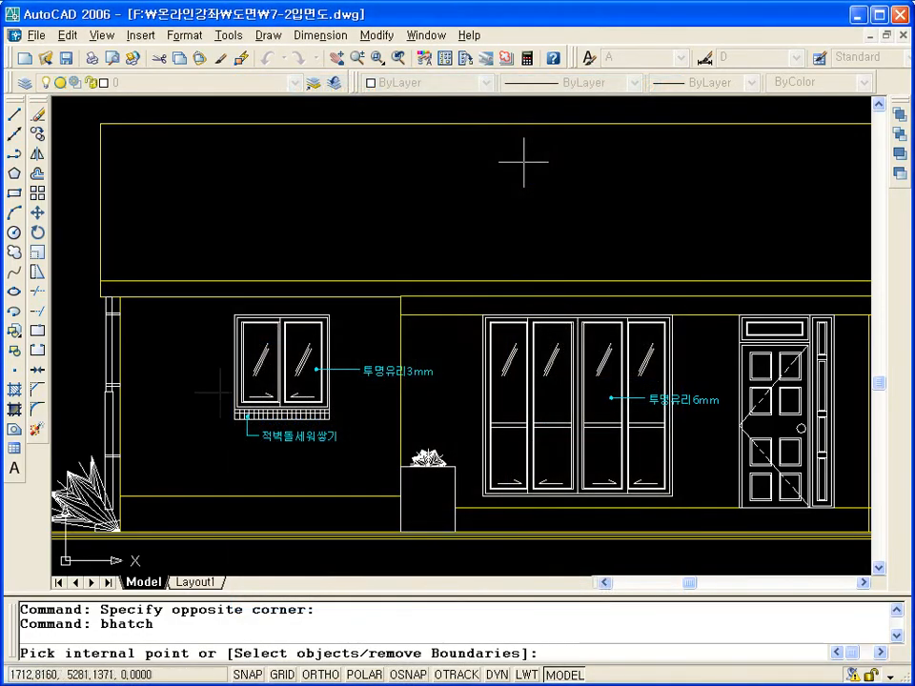
left_click(184, 378)
key("Return")
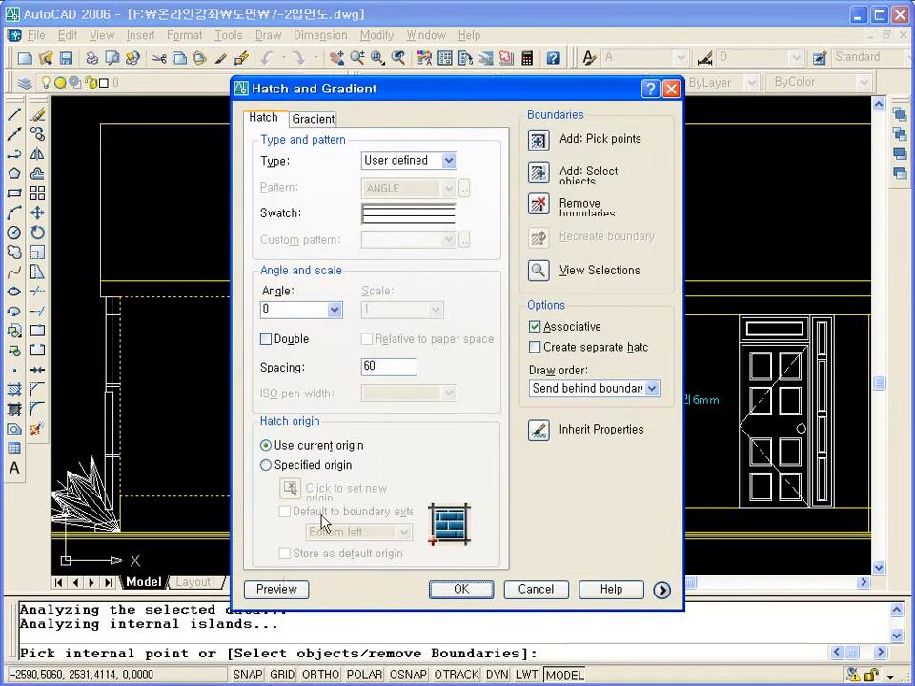
left_click(277, 588)
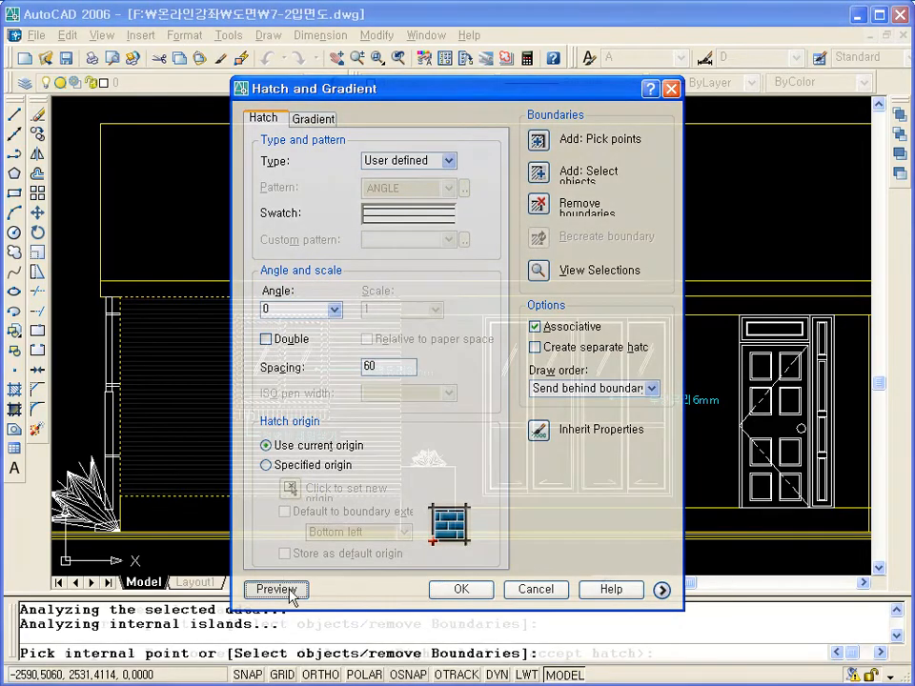
key("Escape")
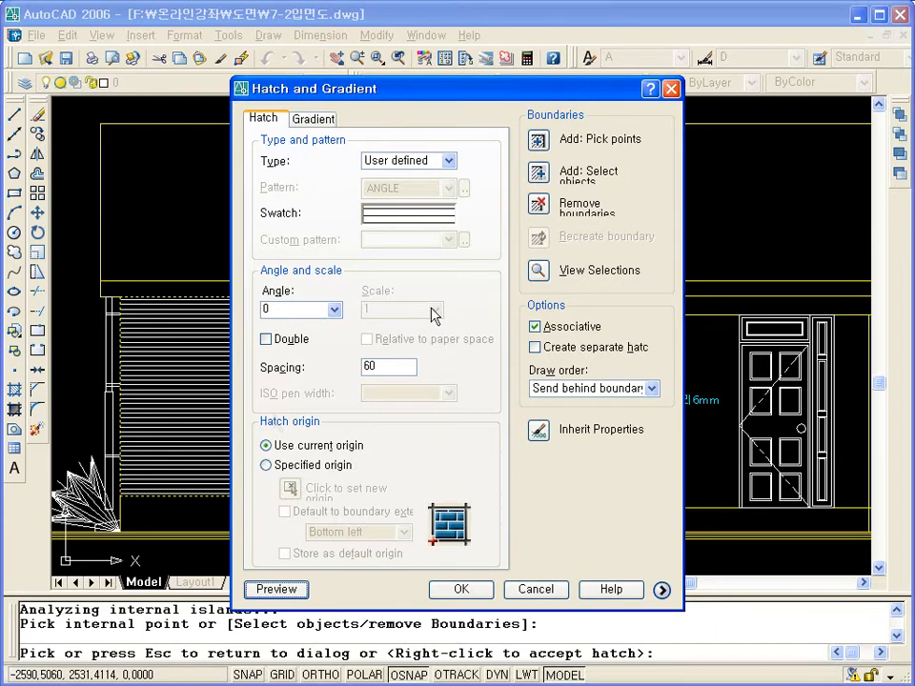
Step: Start a new hatch for the left wall with the user-defined type and a spacing of 60
left_click(300, 468)
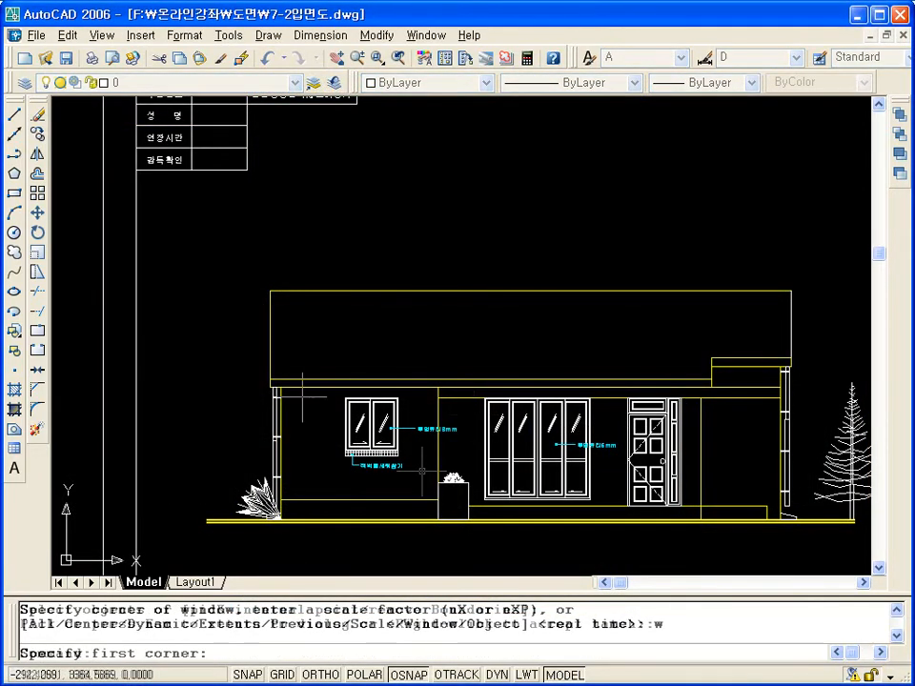
left_click(397, 519)
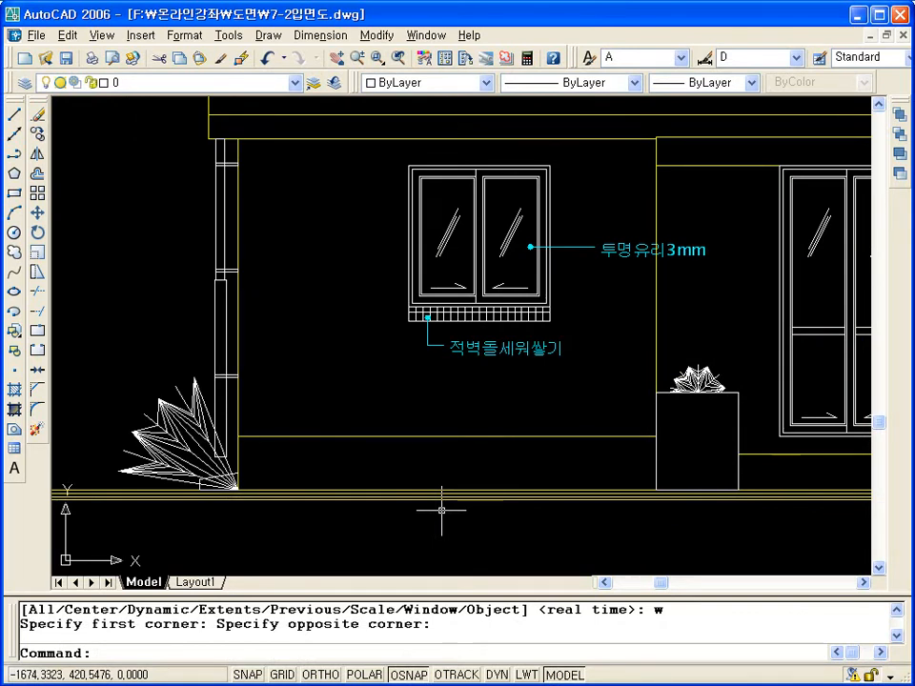
type("bhatch")
key("Return")
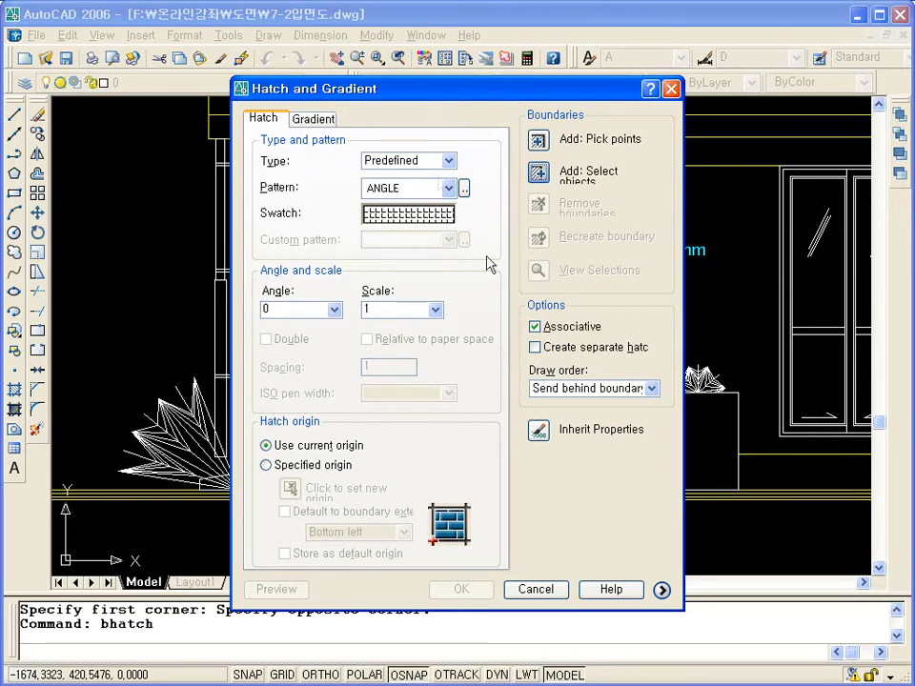
left_click(447, 160)
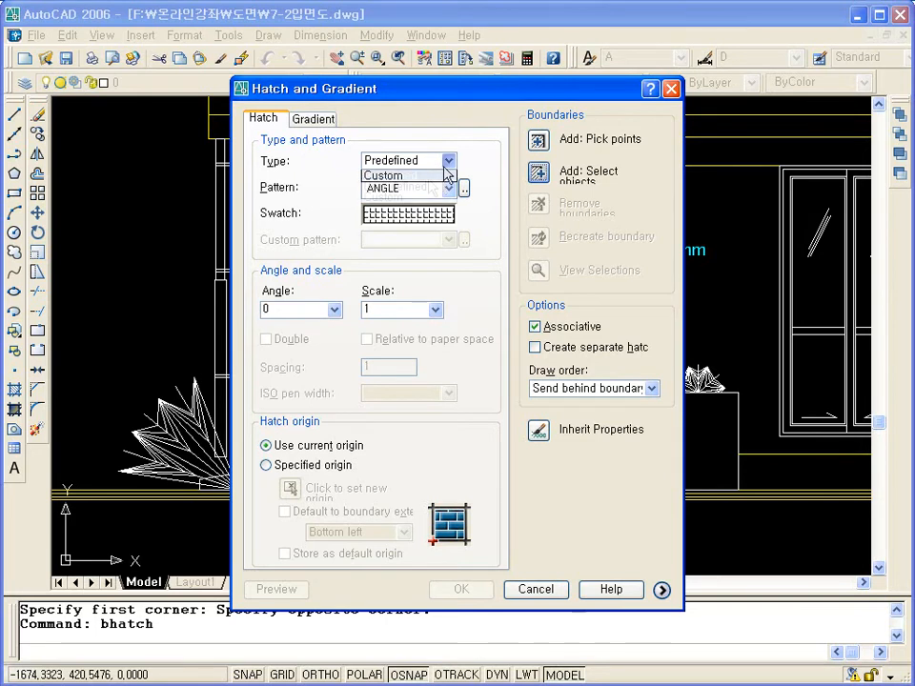
left_click(425, 186)
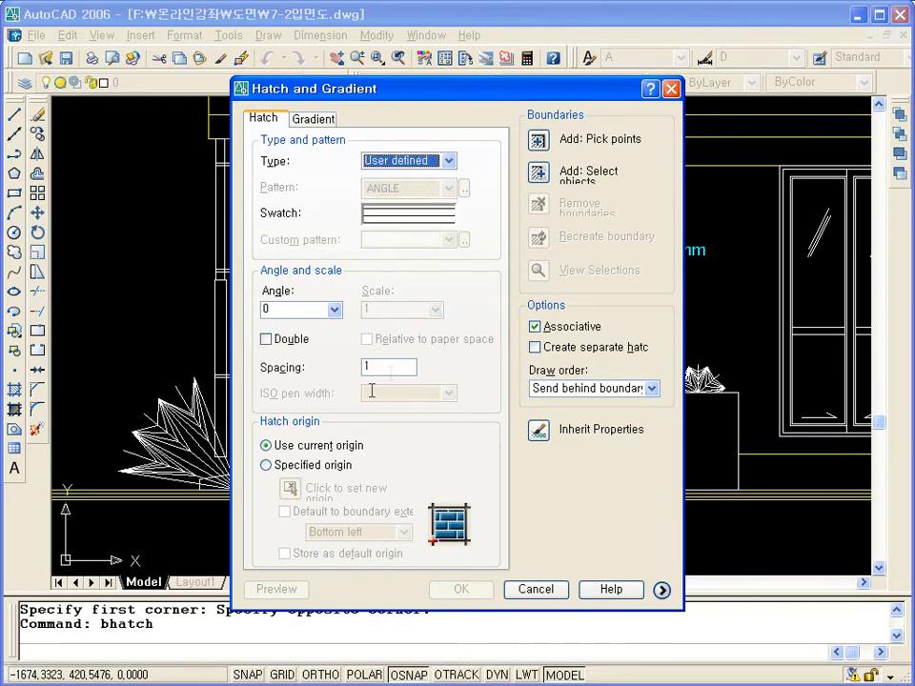
left_click_drag(390, 372, 340, 367)
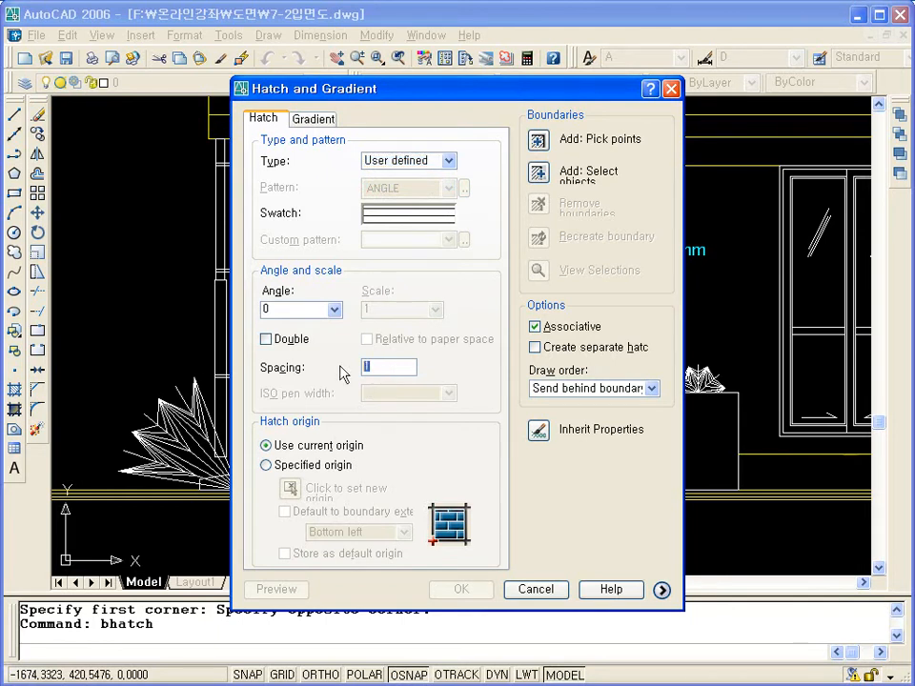
type("60")
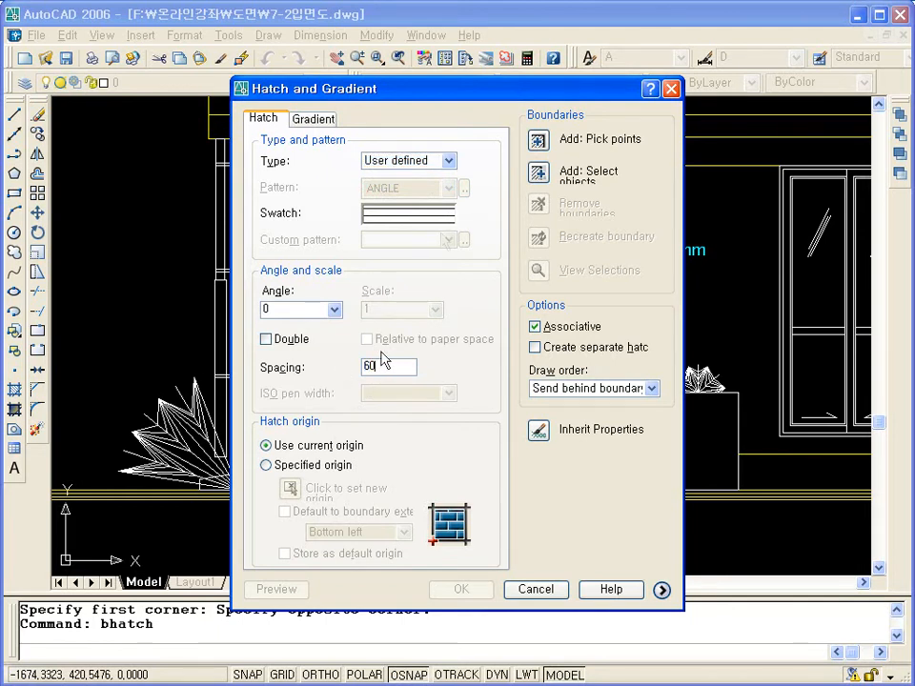
Step: Select the left wall's four bounding lines and the window's outer frame, brick sill and sash outlines as hatch boundary objects
left_click(526, 175)
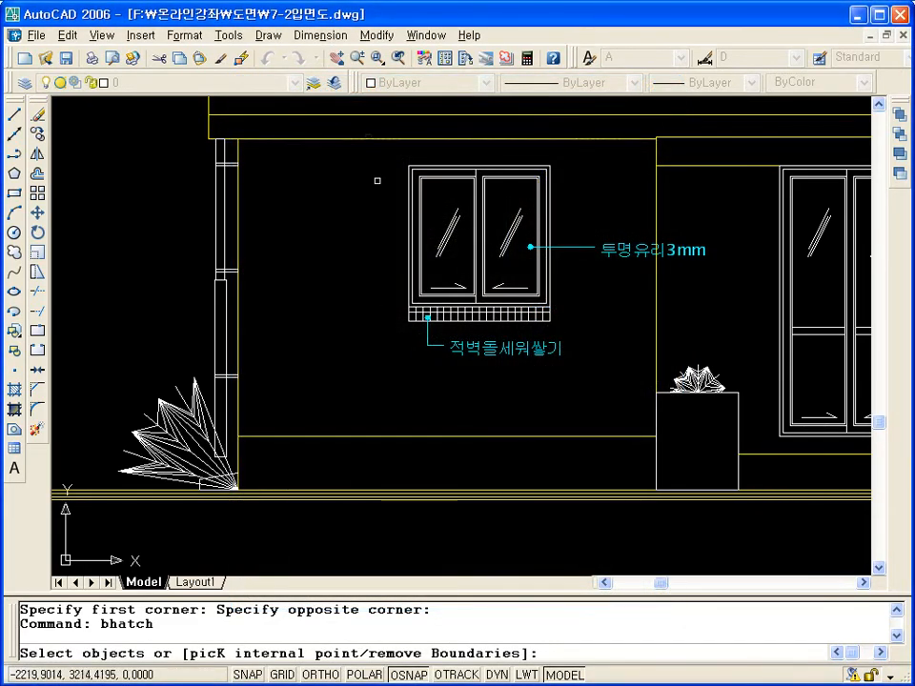
left_click(324, 138)
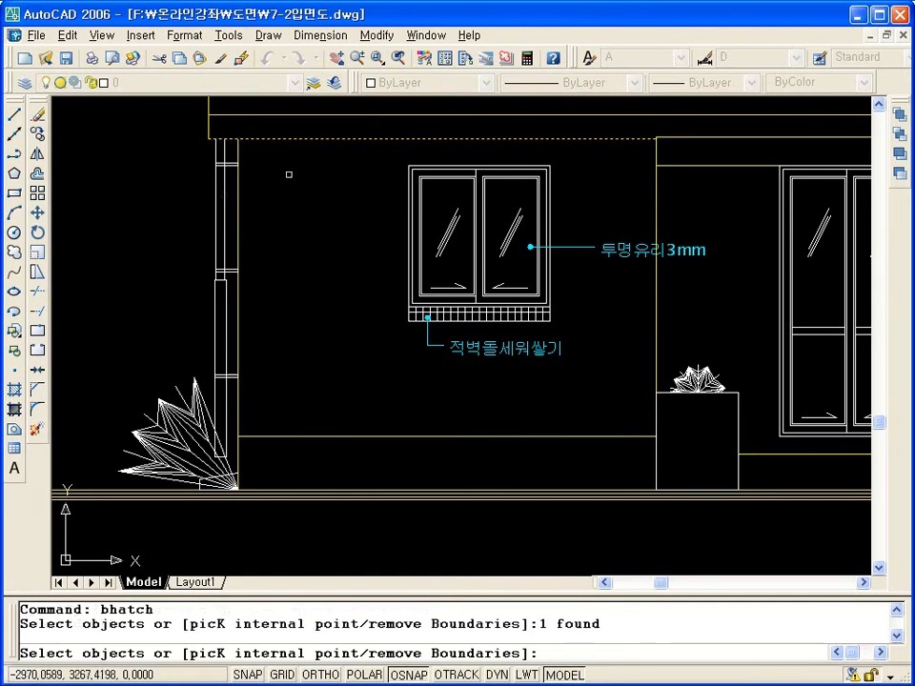
left_click(237, 229)
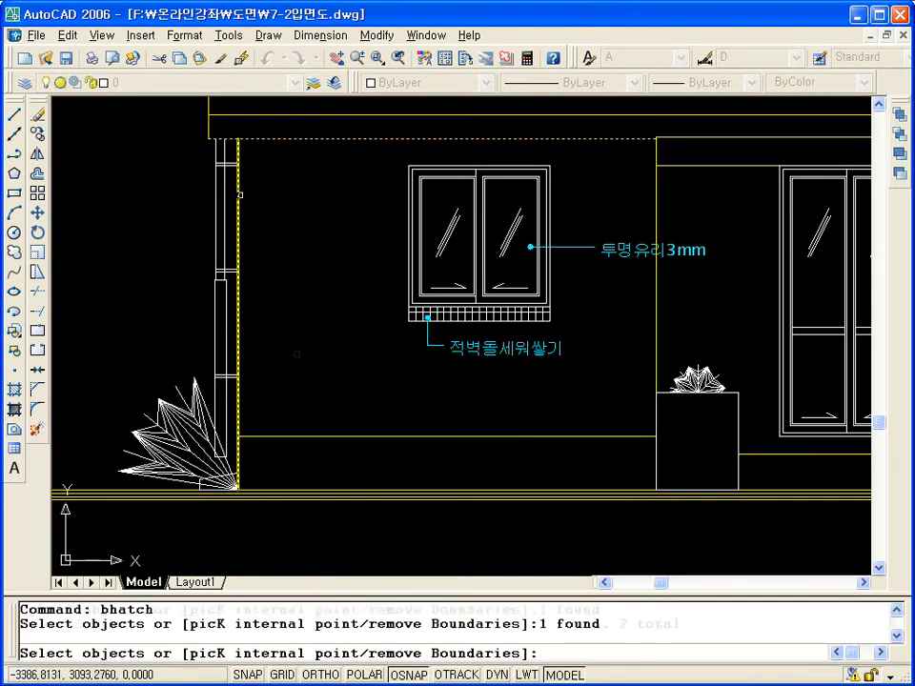
left_click(351, 437)
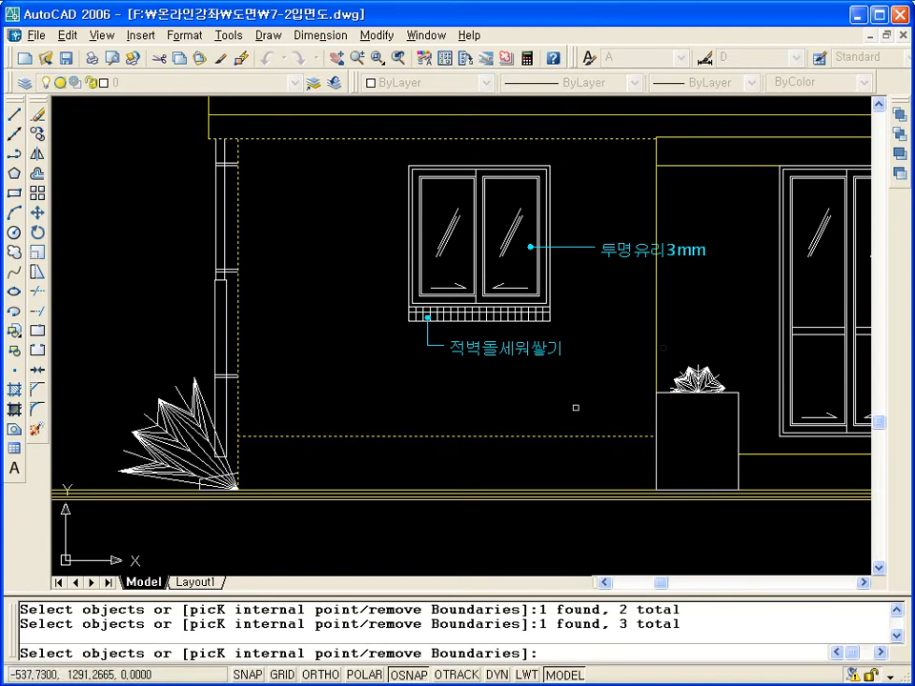
left_click(656, 347)
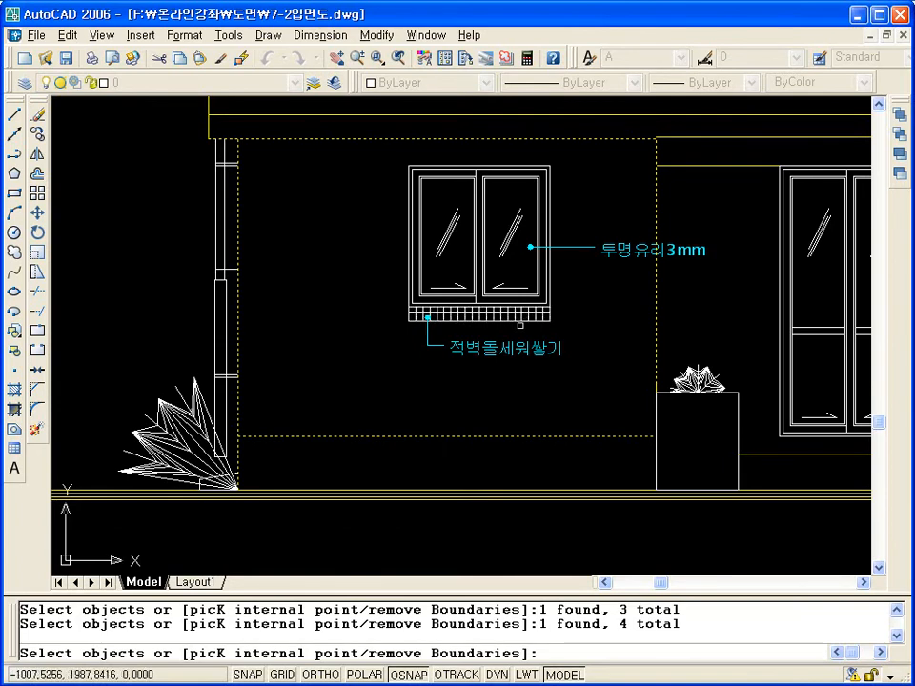
scroll(522, 323, "up", 2)
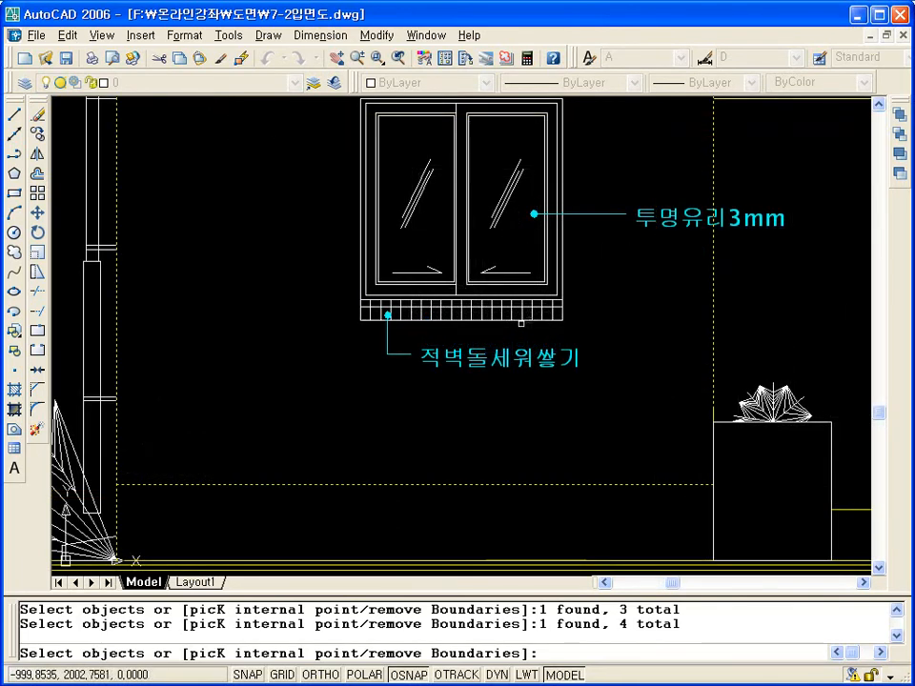
left_click(565, 279)
left_click(417, 229)
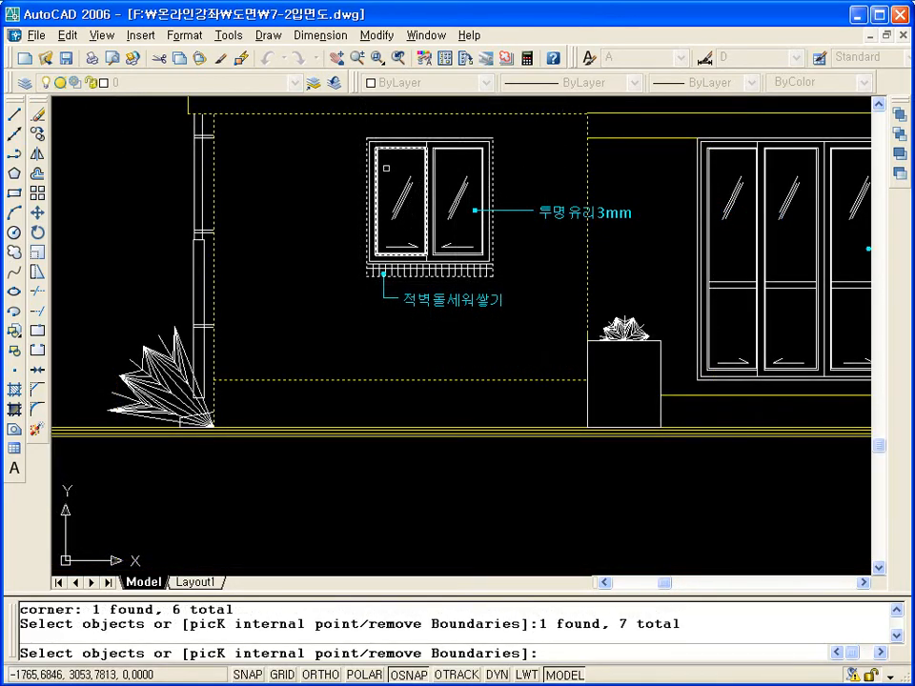
left_click(411, 181)
key("Return")
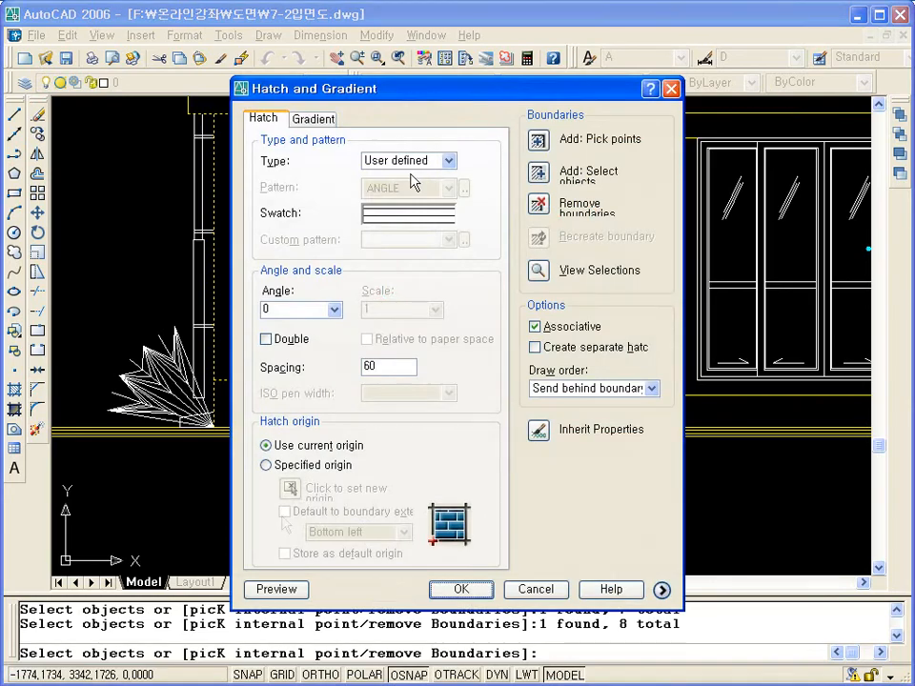
Step: Preview and apply the horizontal-line hatch on the left wall, and erase the applied hatch
left_click(276, 589)
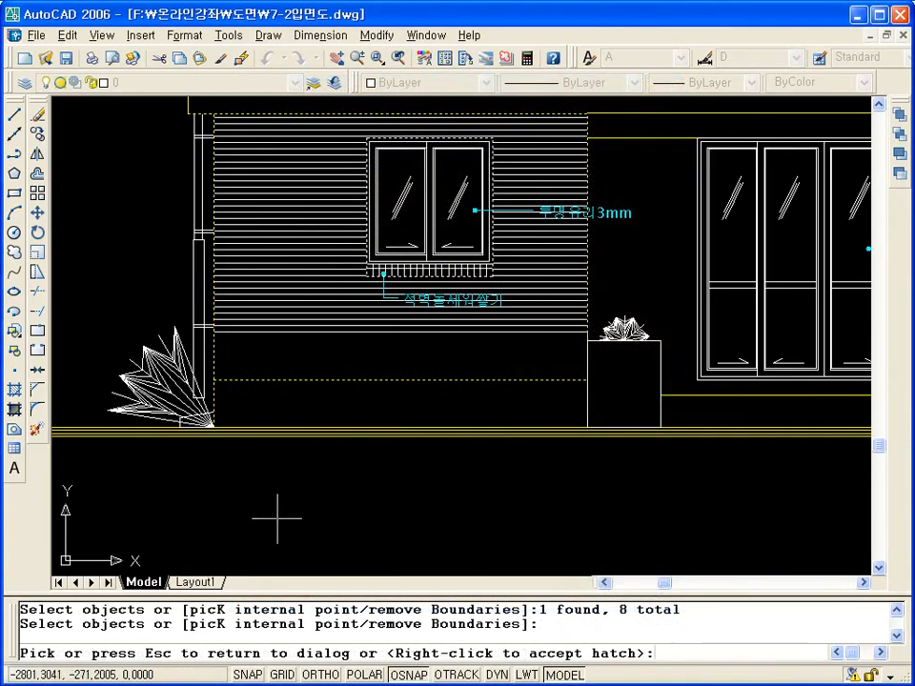
key("Escape")
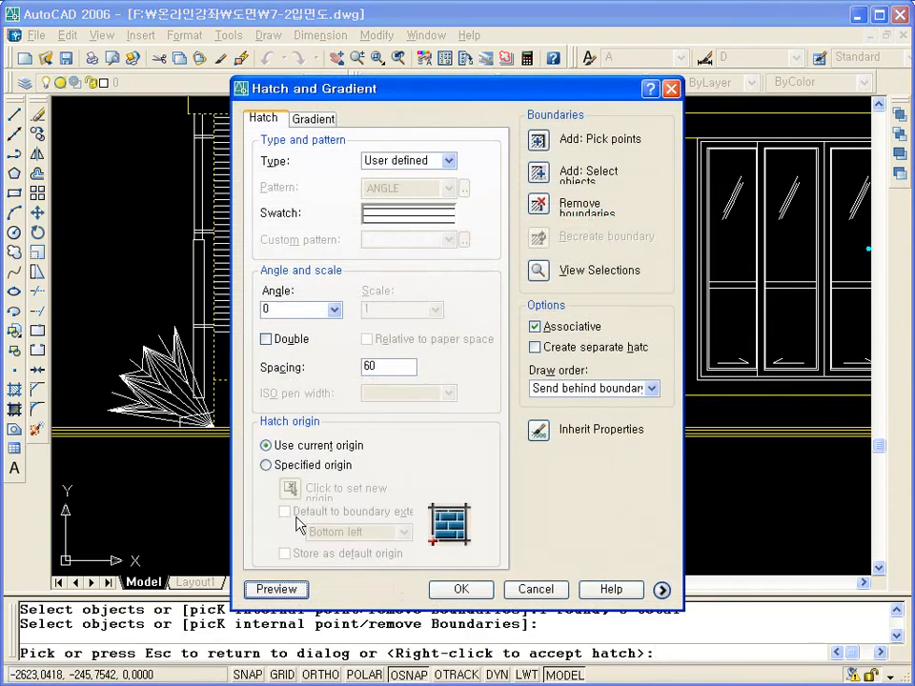
left_click(458, 589)
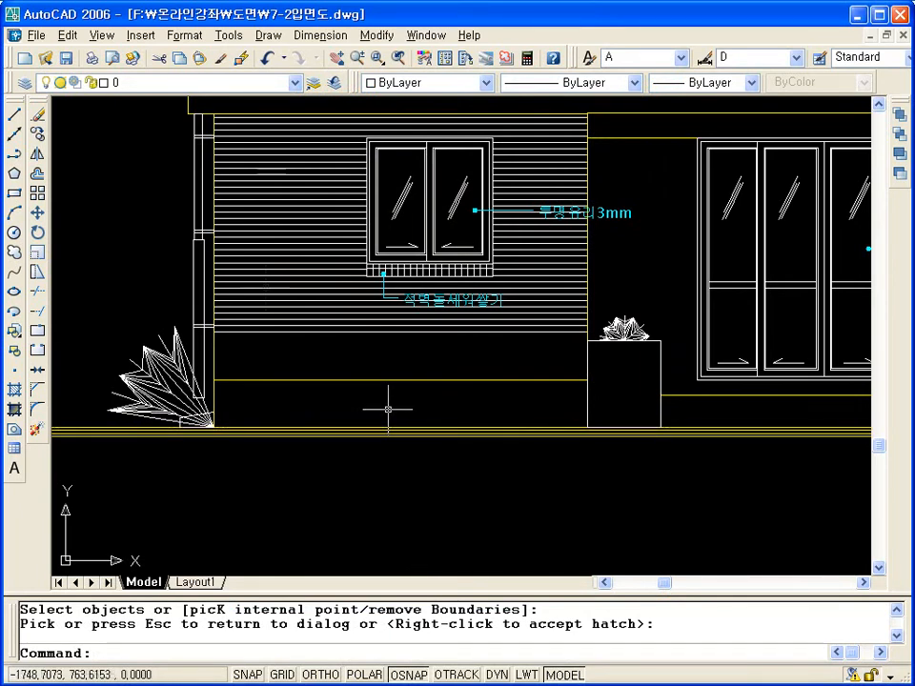
right_click(272, 268)
key("Delete")
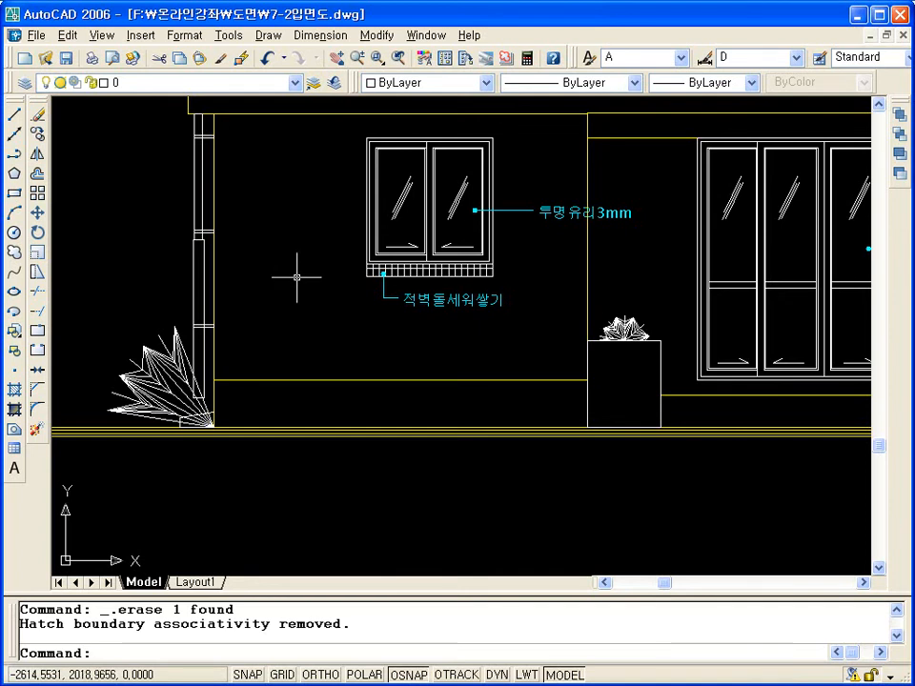
Step: Start a user-defined hatch with spacing 60, pick an internal point on the left wall beside the small window, and preview it
type("bhat")
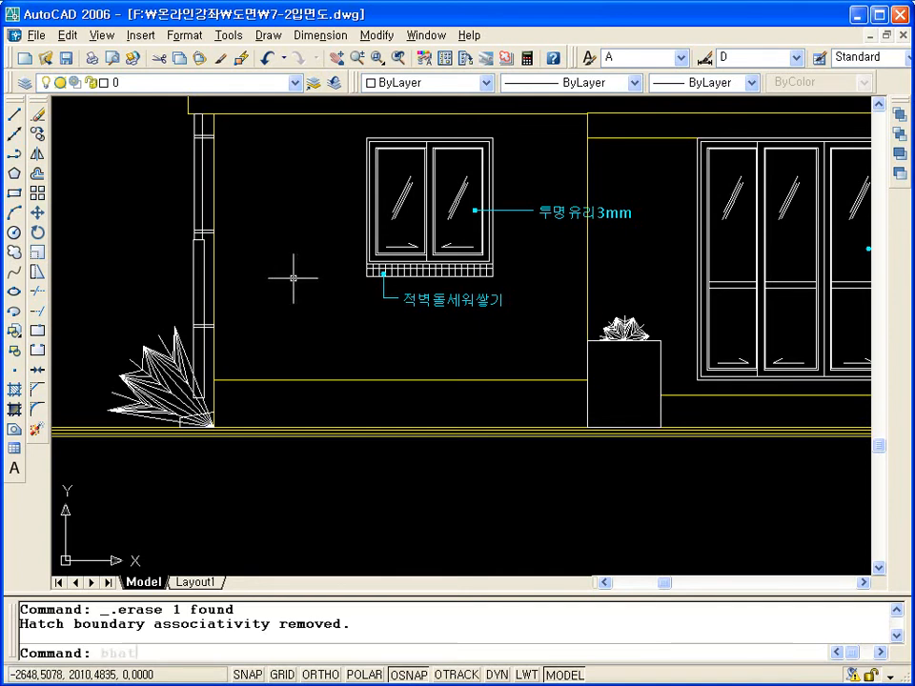
type("ch")
key("Return")
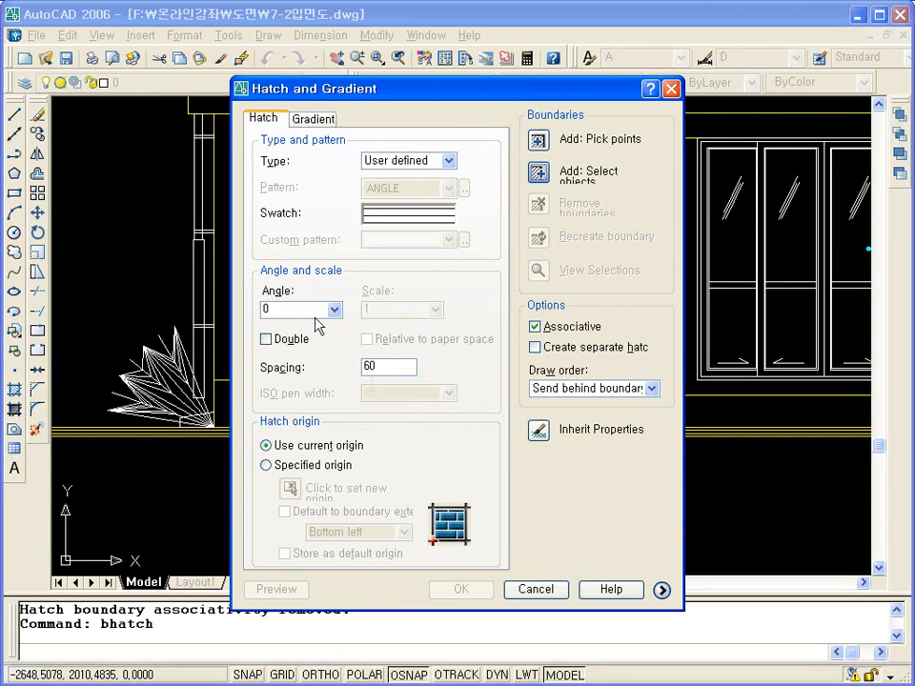
left_click(392, 371)
left_click(539, 143)
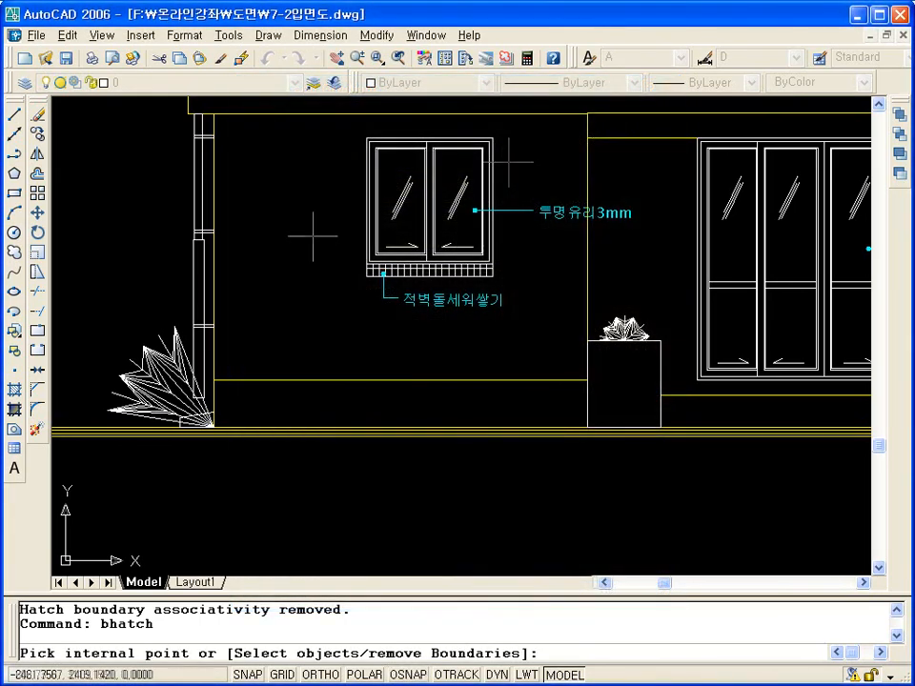
left_click(312, 235)
key("Return")
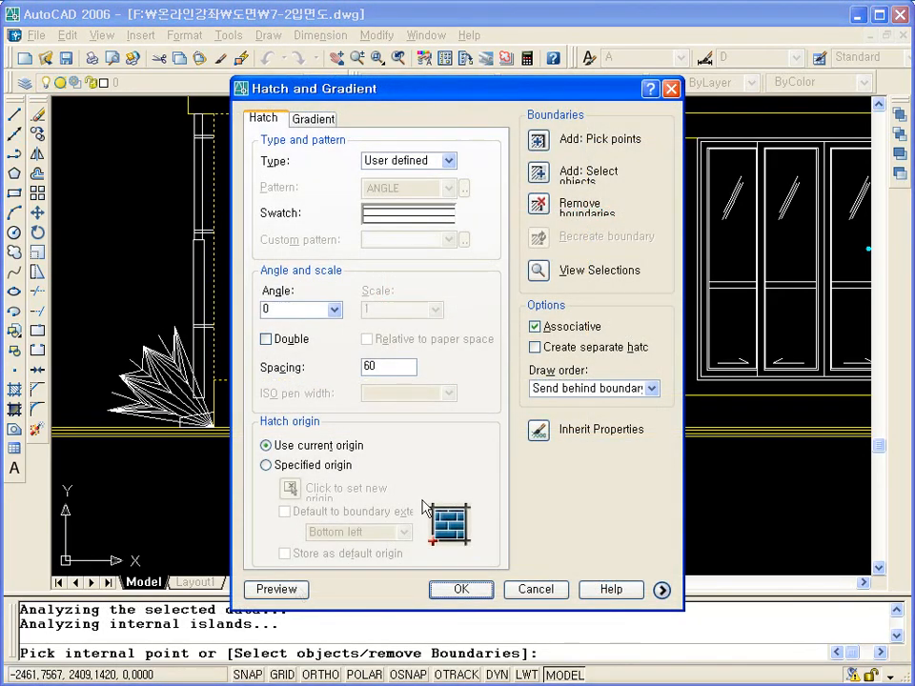
left_click(299, 589)
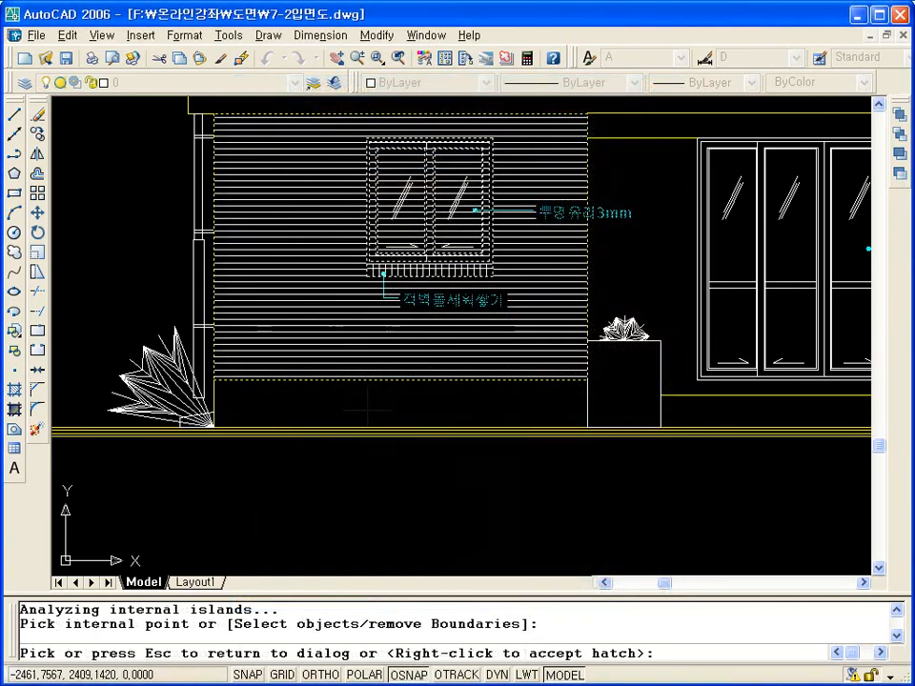
key("Escape")
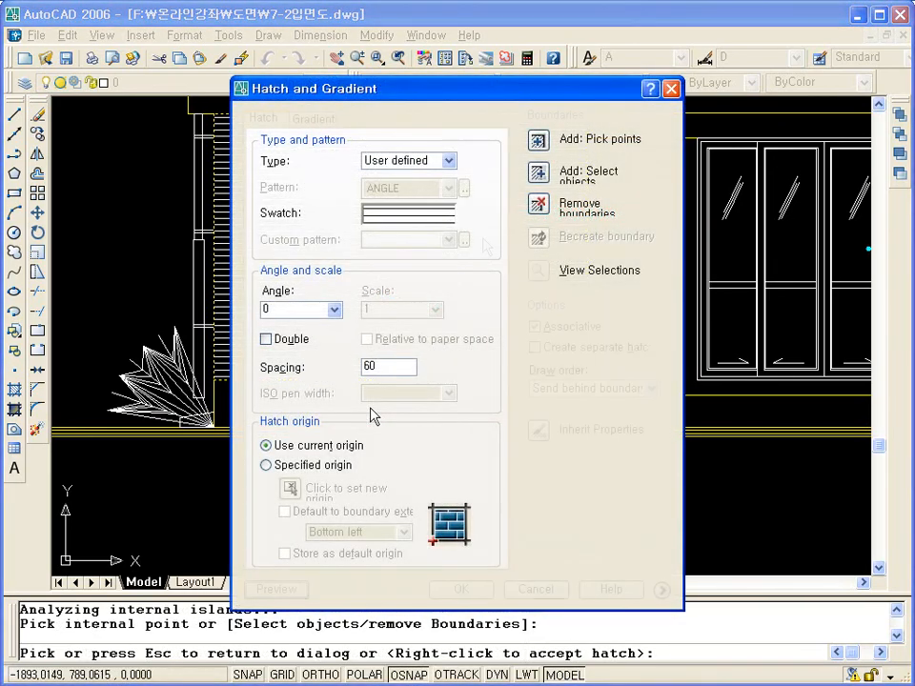
Step: Remove the small window's inner frame and sash outlines from the hatch boundaries, keeping the outer frame and brick sill
left_click(543, 202)
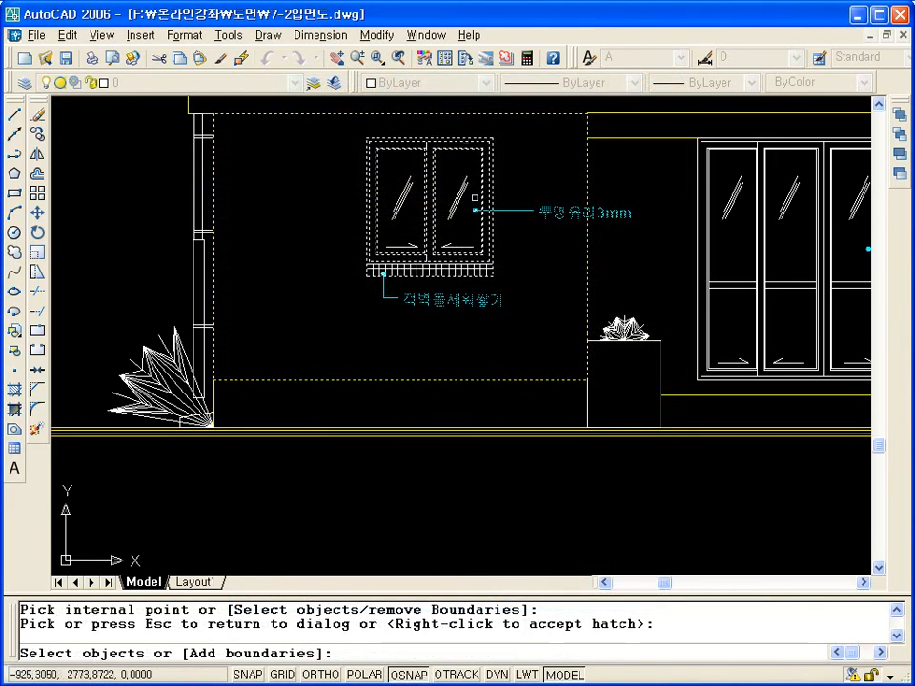
left_click(466, 142)
scroll(465, 148, "up", 2)
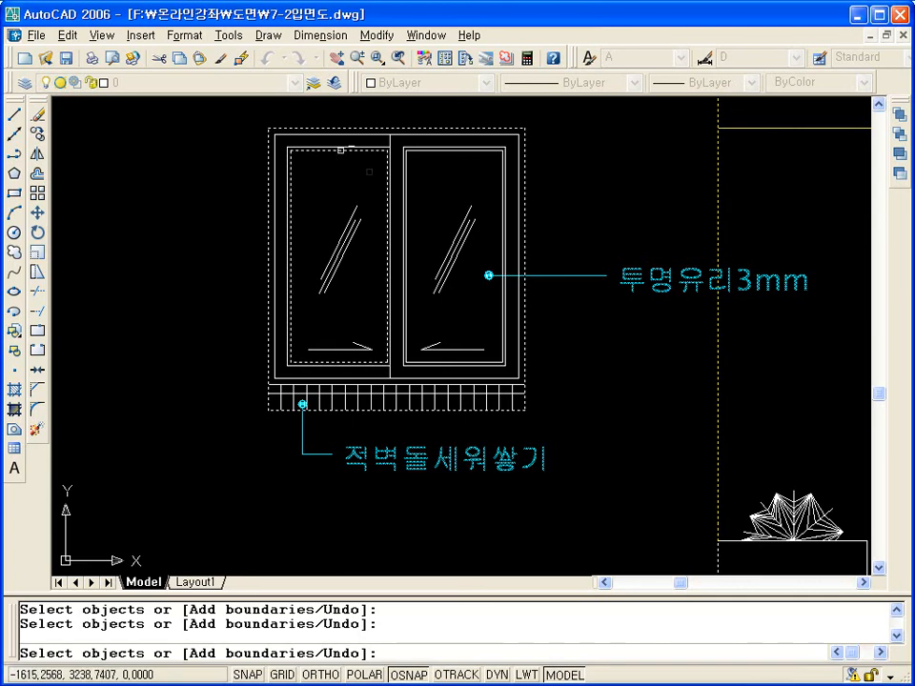
scroll(368, 172, "down", 4)
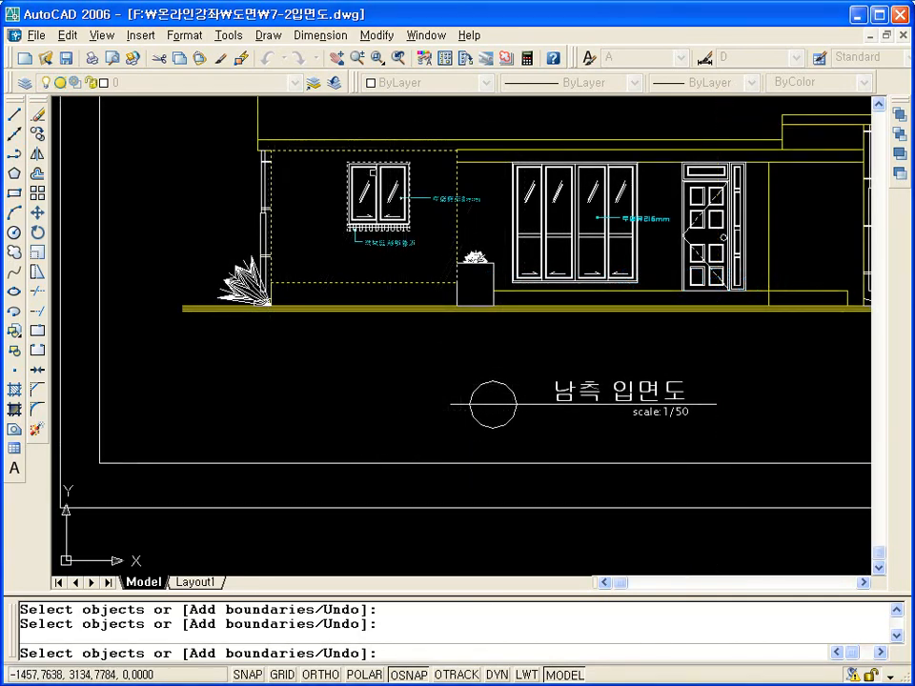
key("Return")
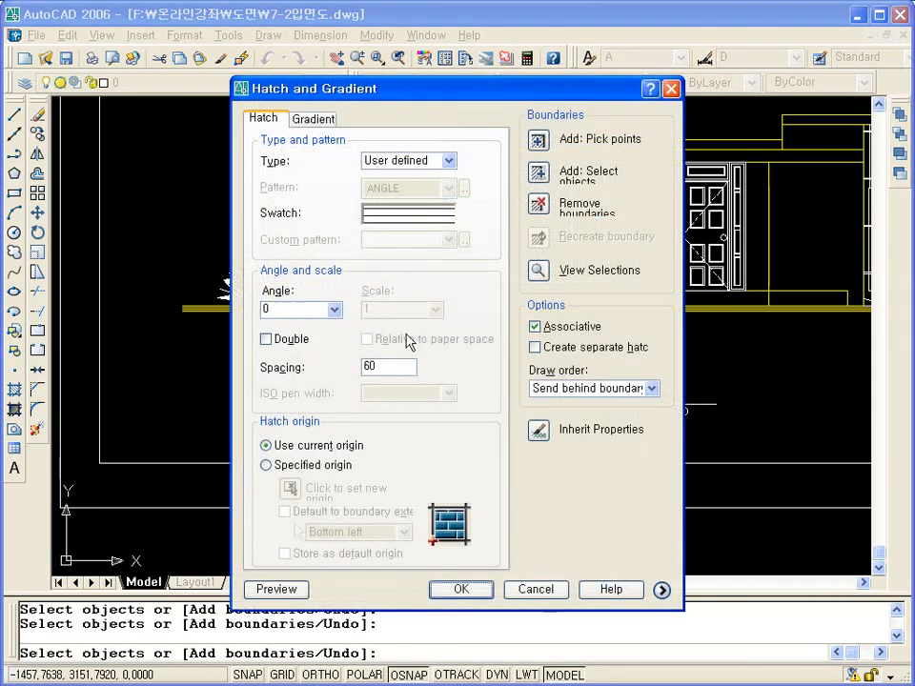
Step: Preview the left wall hatch and inspect the lines around the window, brick sill and note texts
left_click(277, 589)
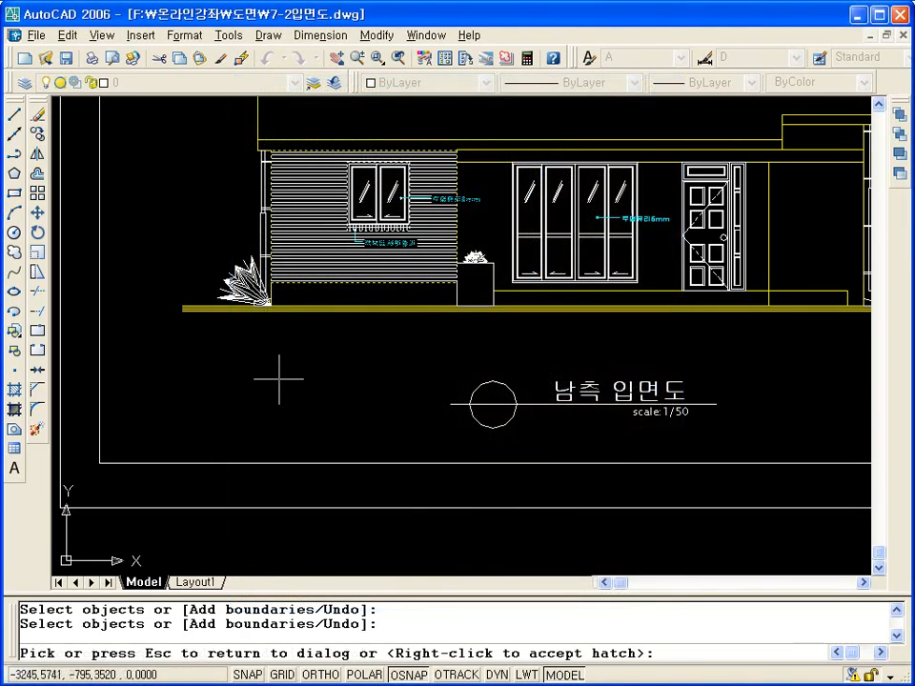
scroll(362, 221, "up", 6)
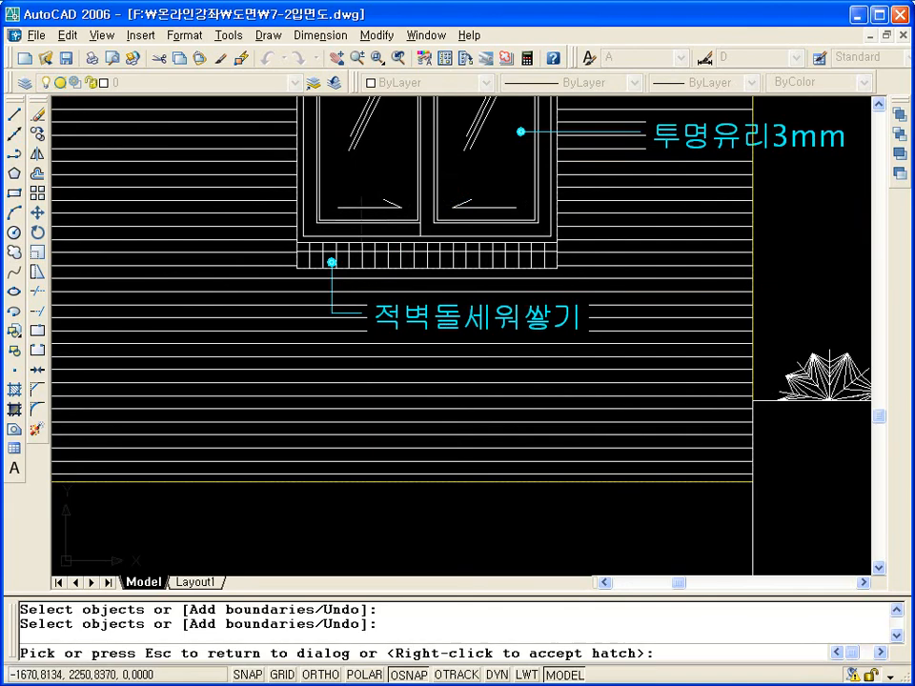
scroll(362, 221, "down", 6)
key("Escape")
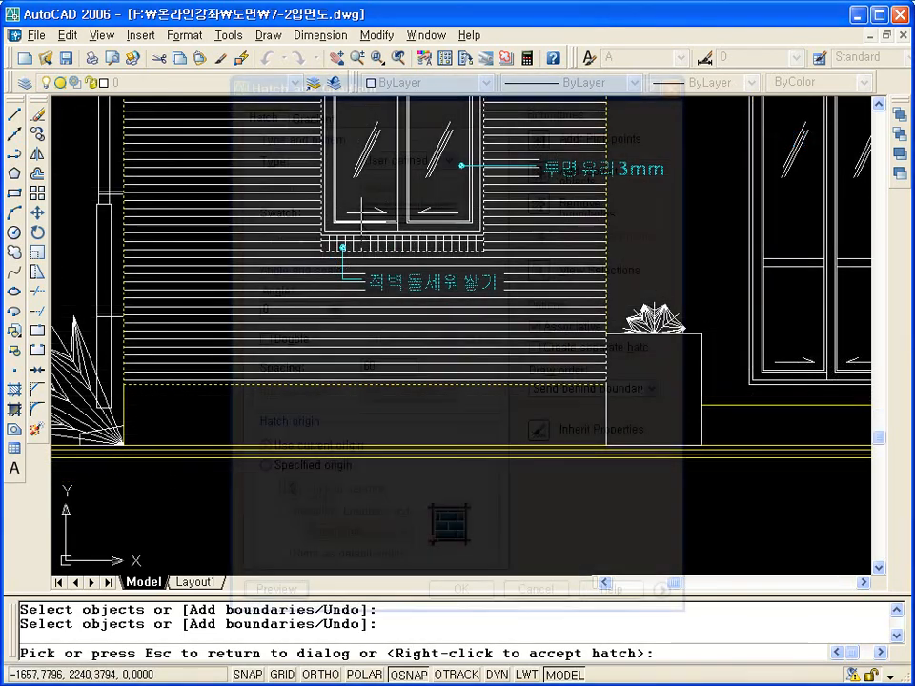